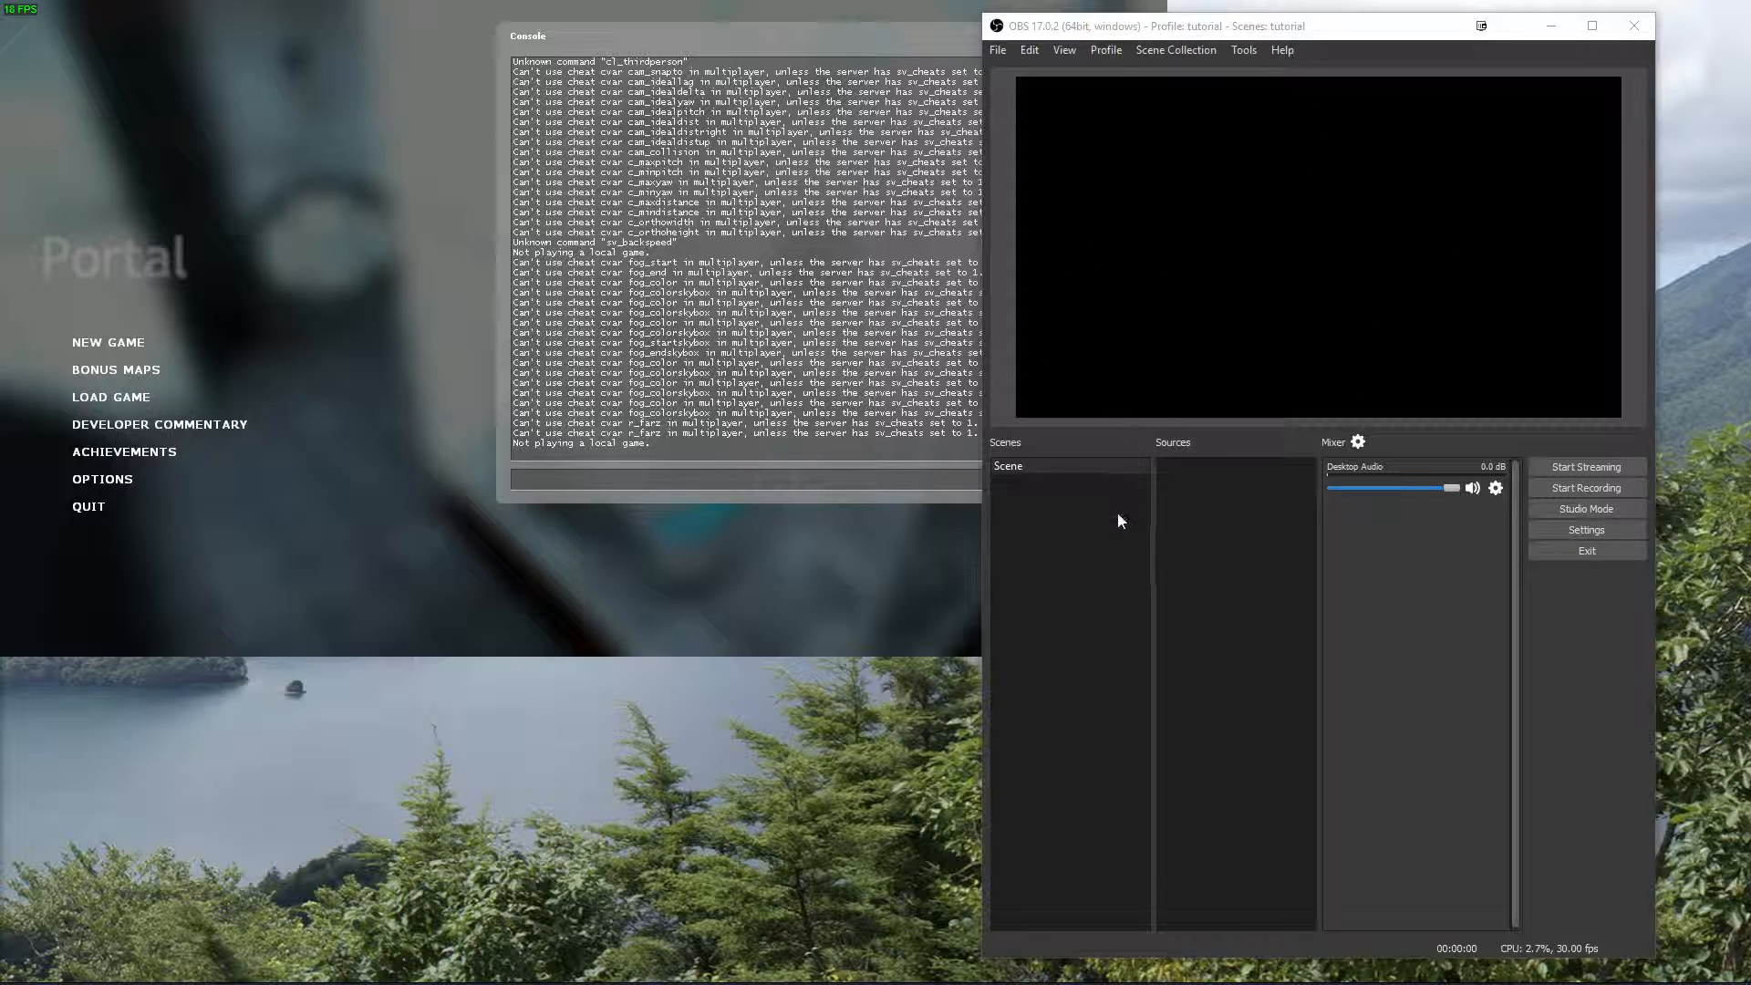
Add a second scene to the scene list, keeping the suggested name.
{"action": "right_click", "coordinate": [1091, 516]}
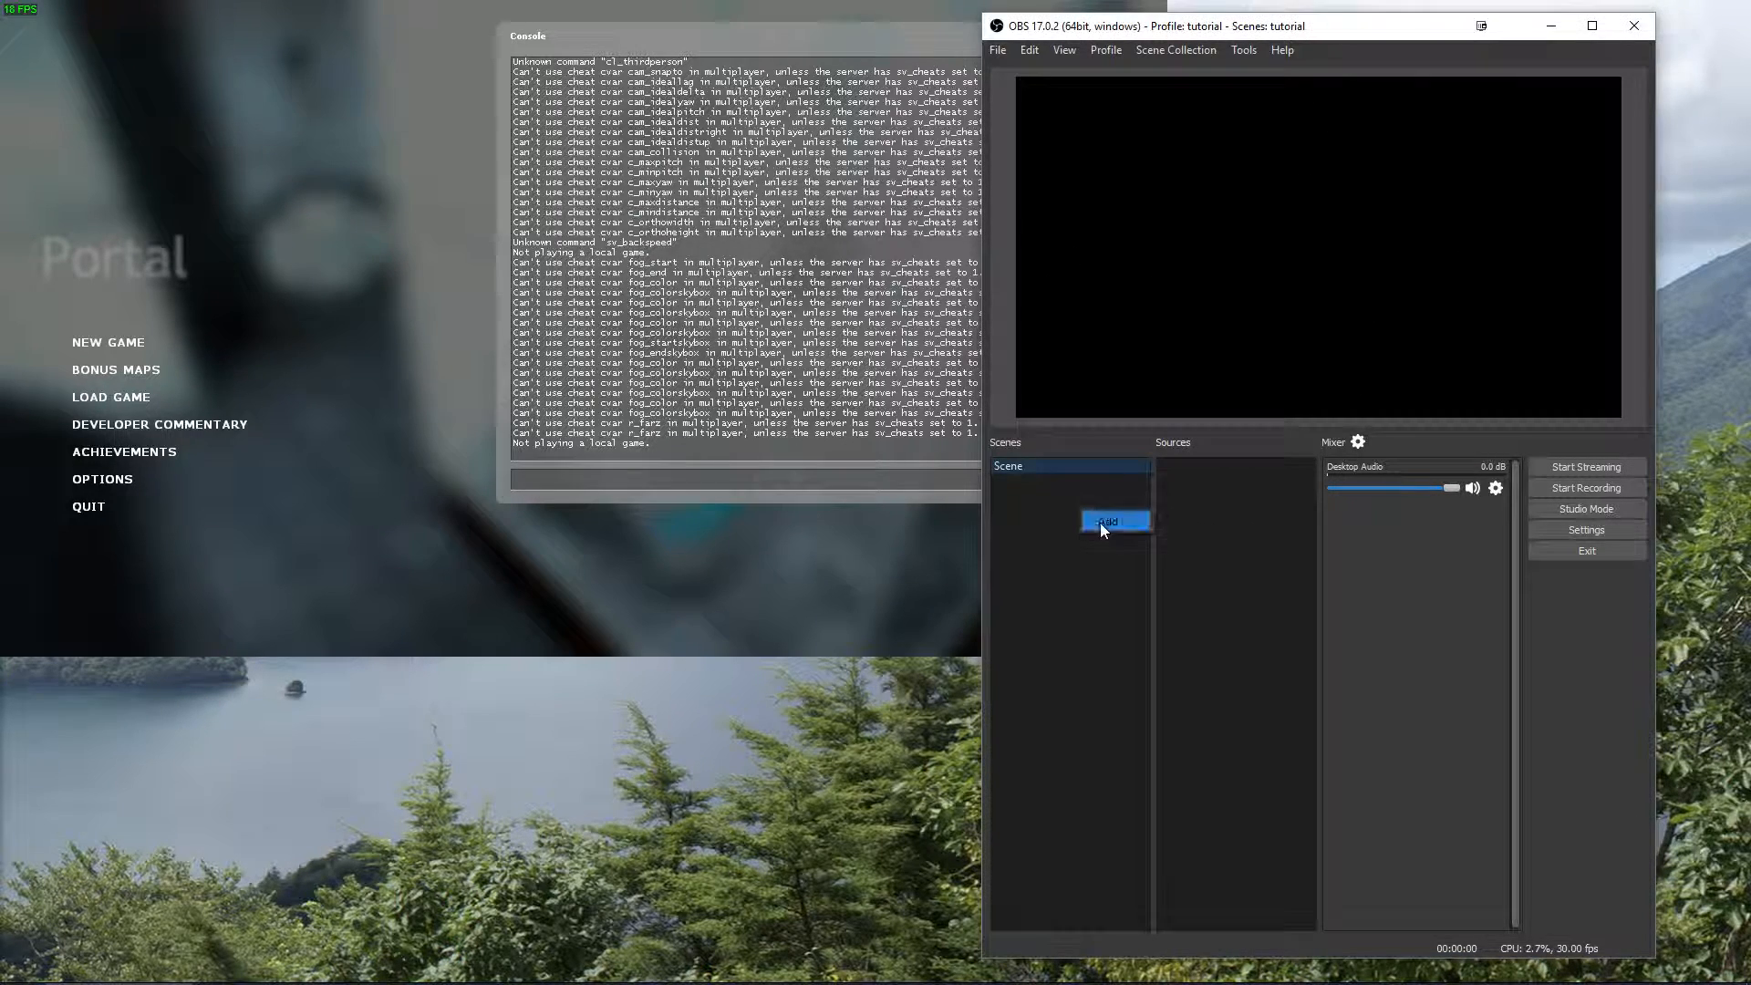
{"action": "left_click", "coordinate": [1124, 517]}
{"action": "left_click", "coordinate": [1283, 527]}
Add a new Game Capture source to the first scene, keeping the suggested name.
{"action": "left_click", "coordinate": [1038, 469]}
{"action": "right_click", "coordinate": [1195, 485]}
{"action": "mouse_move", "coordinate": [1223, 490]}
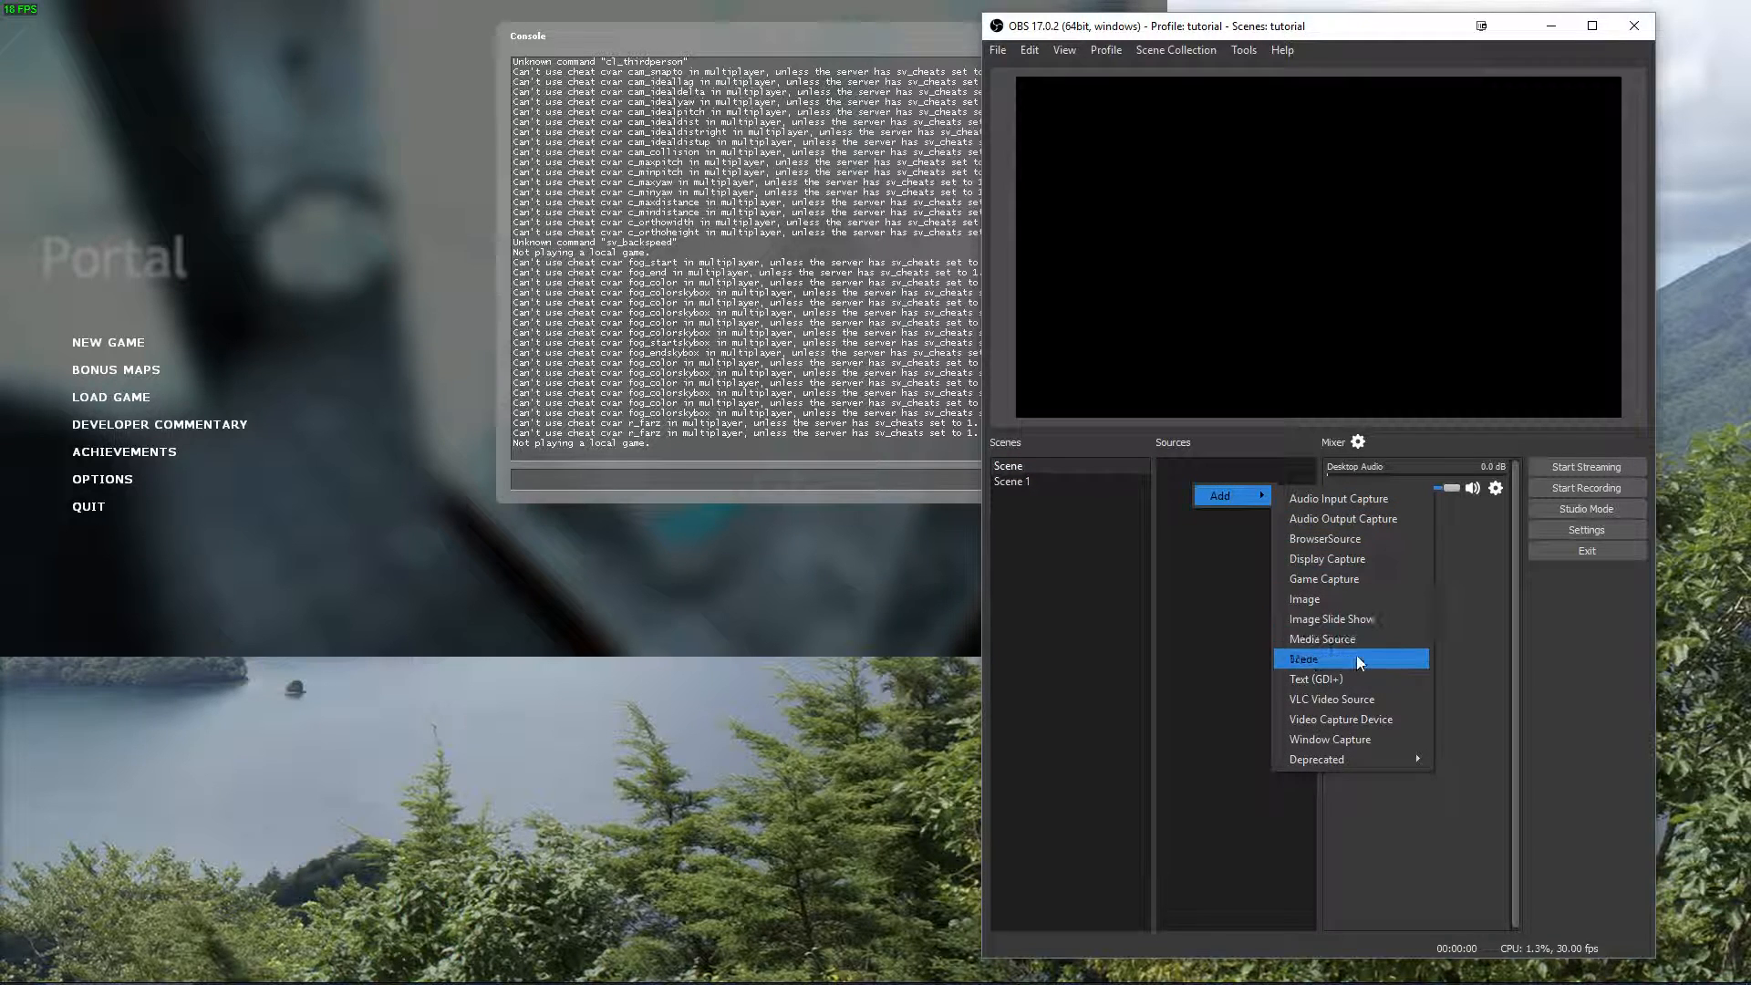
{"action": "left_click", "coordinate": [1310, 581]}
{"action": "left_click", "coordinate": [1381, 624]}
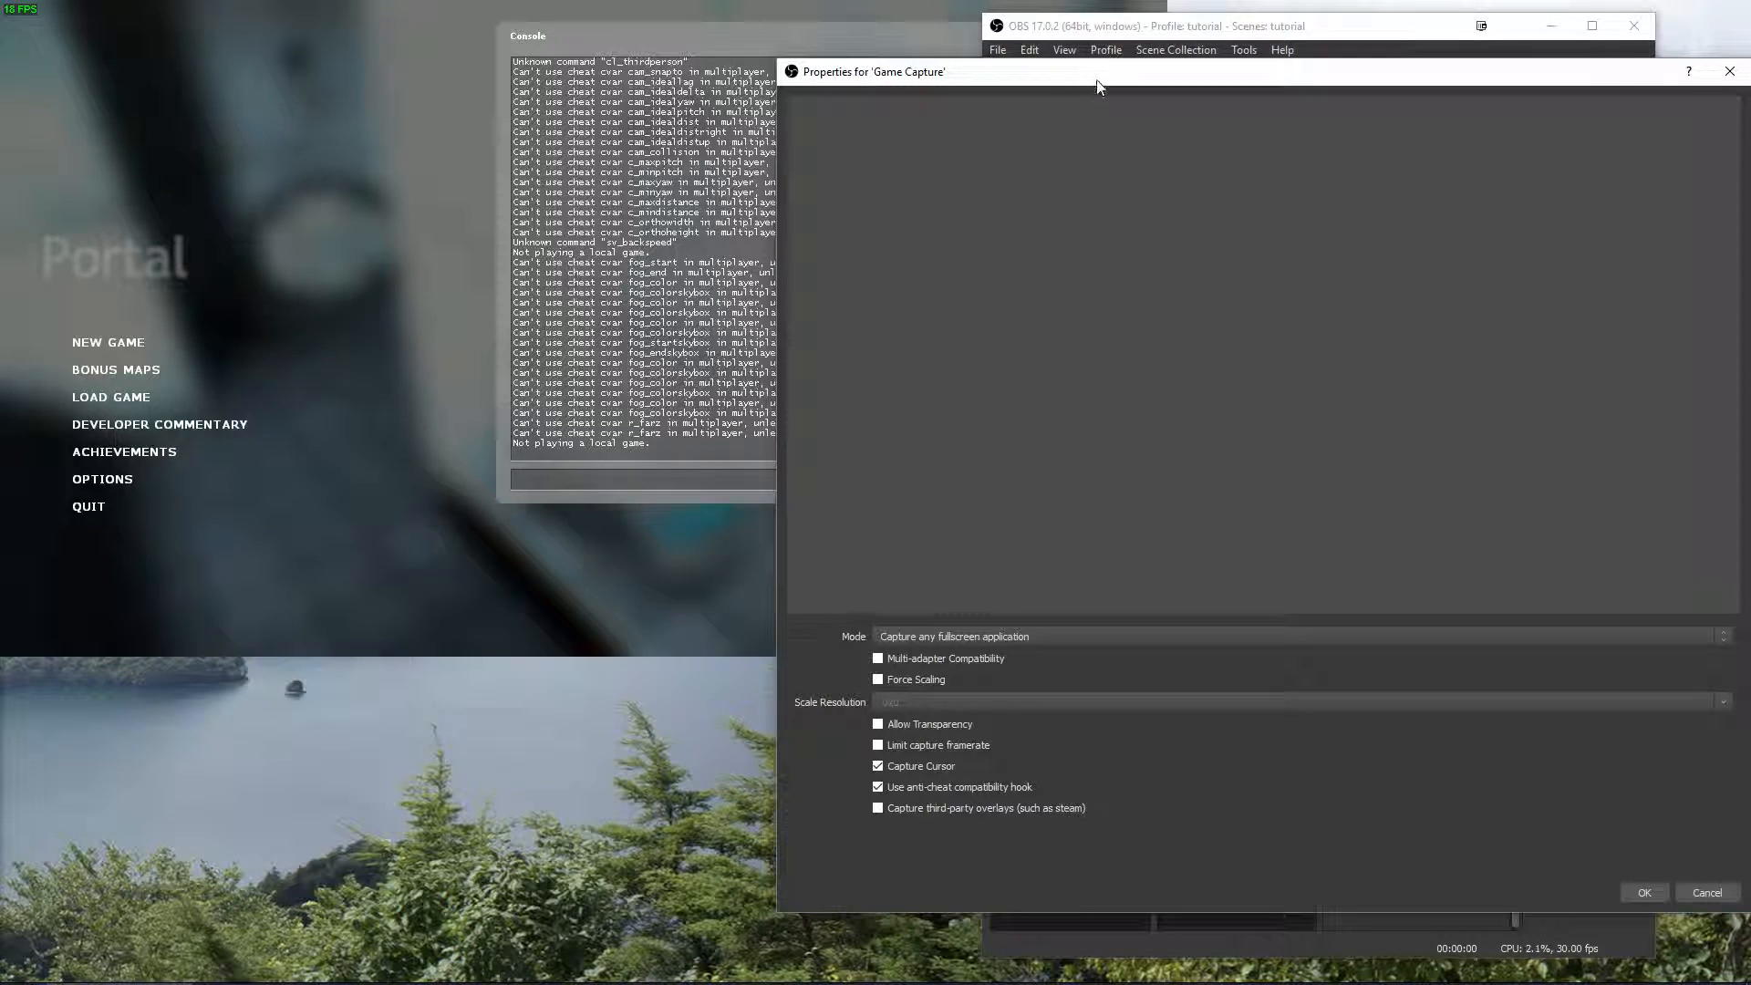
Set the Game Capture mode to Capture specific window and choose the [hl2.exe]: Portal window.
{"action": "left_click", "coordinate": [733, 623]}
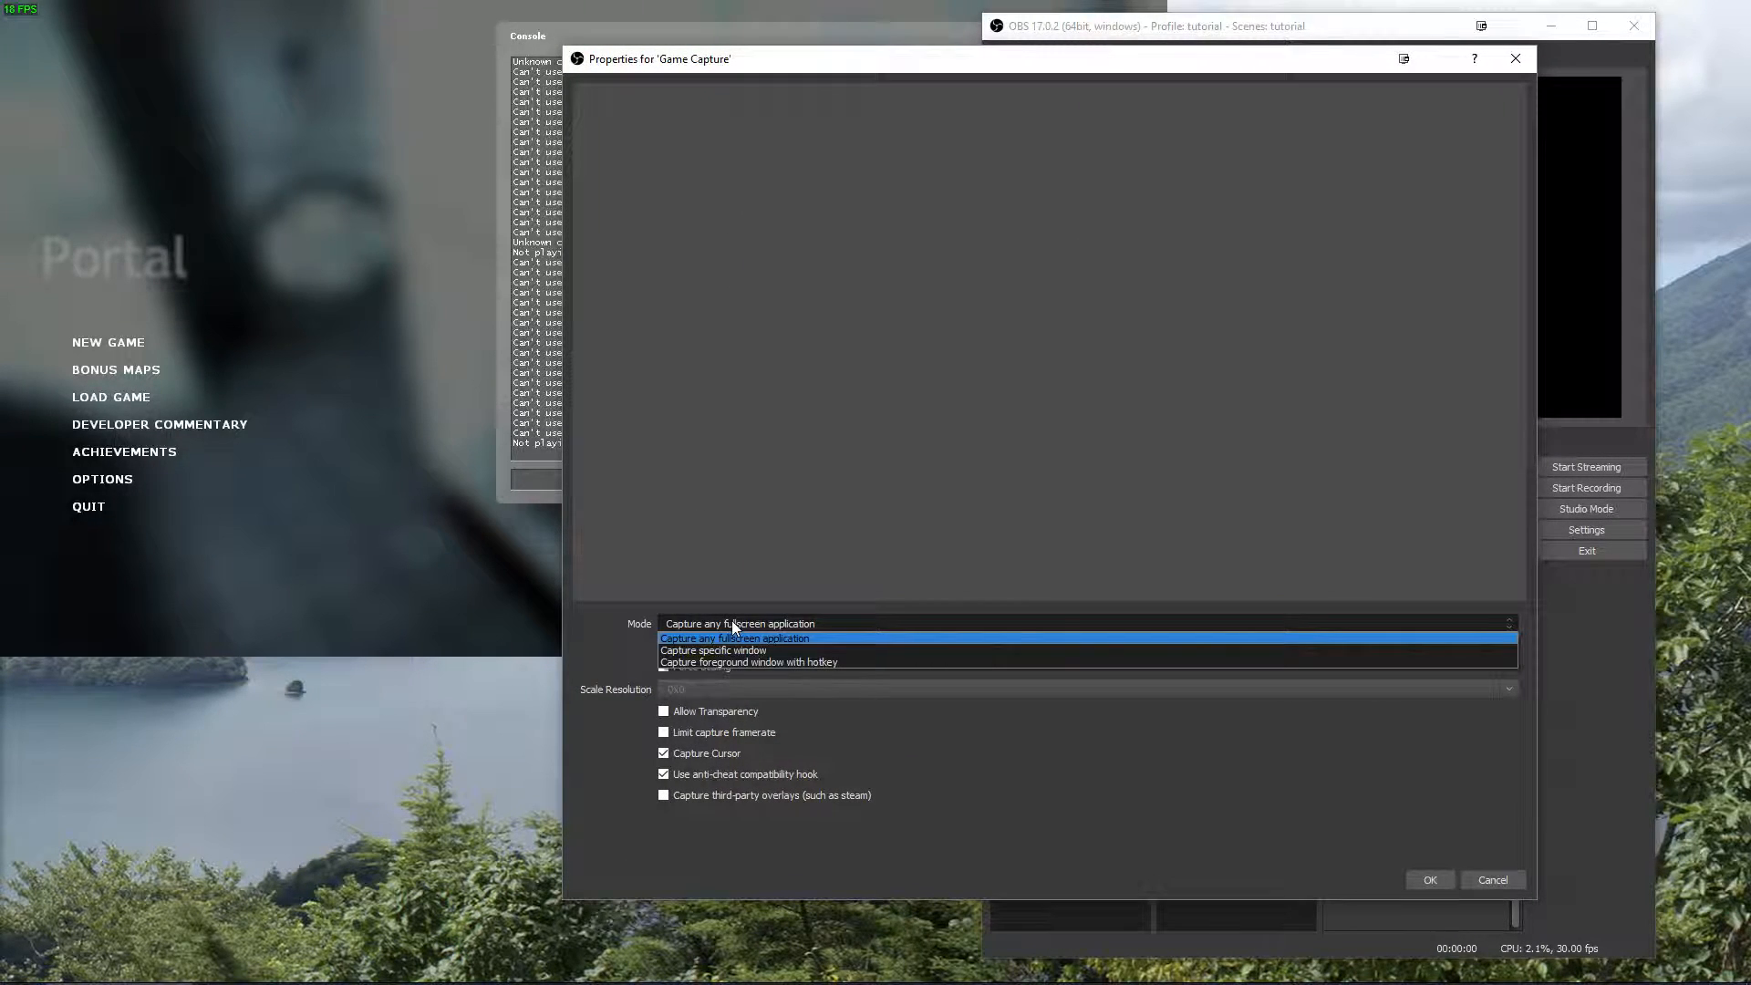
{"action": "left_click", "coordinate": [773, 649]}
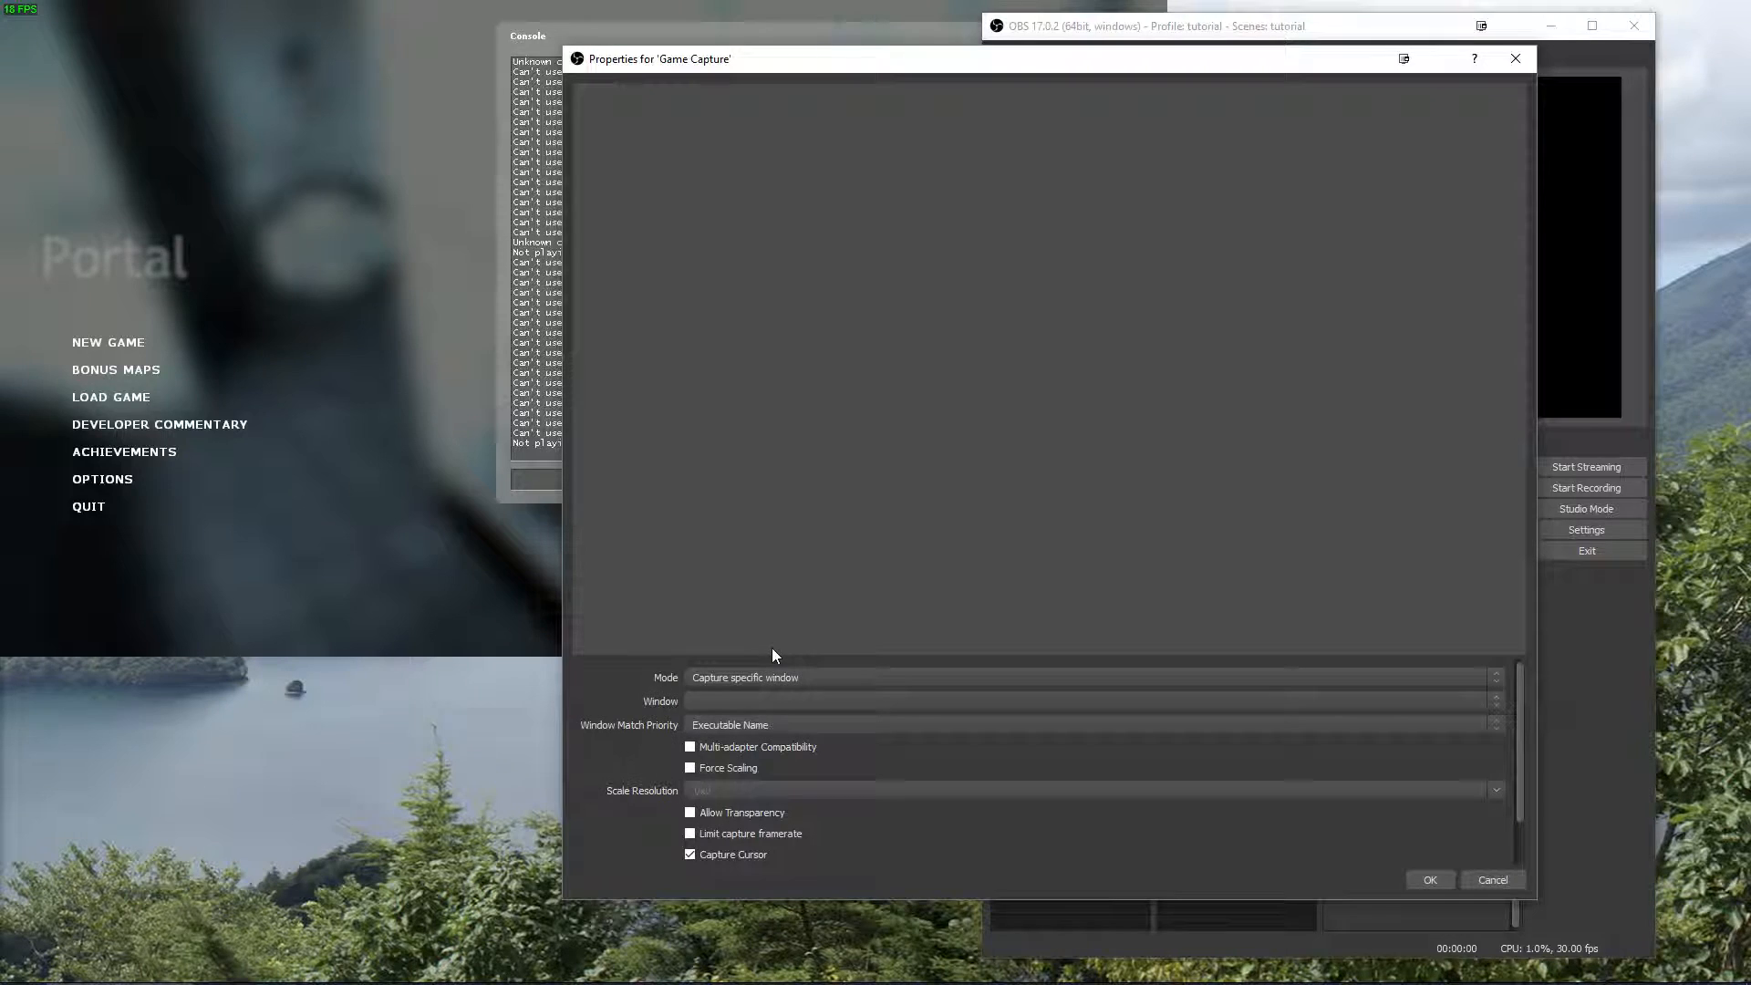
{"action": "left_click", "coordinate": [762, 700]}
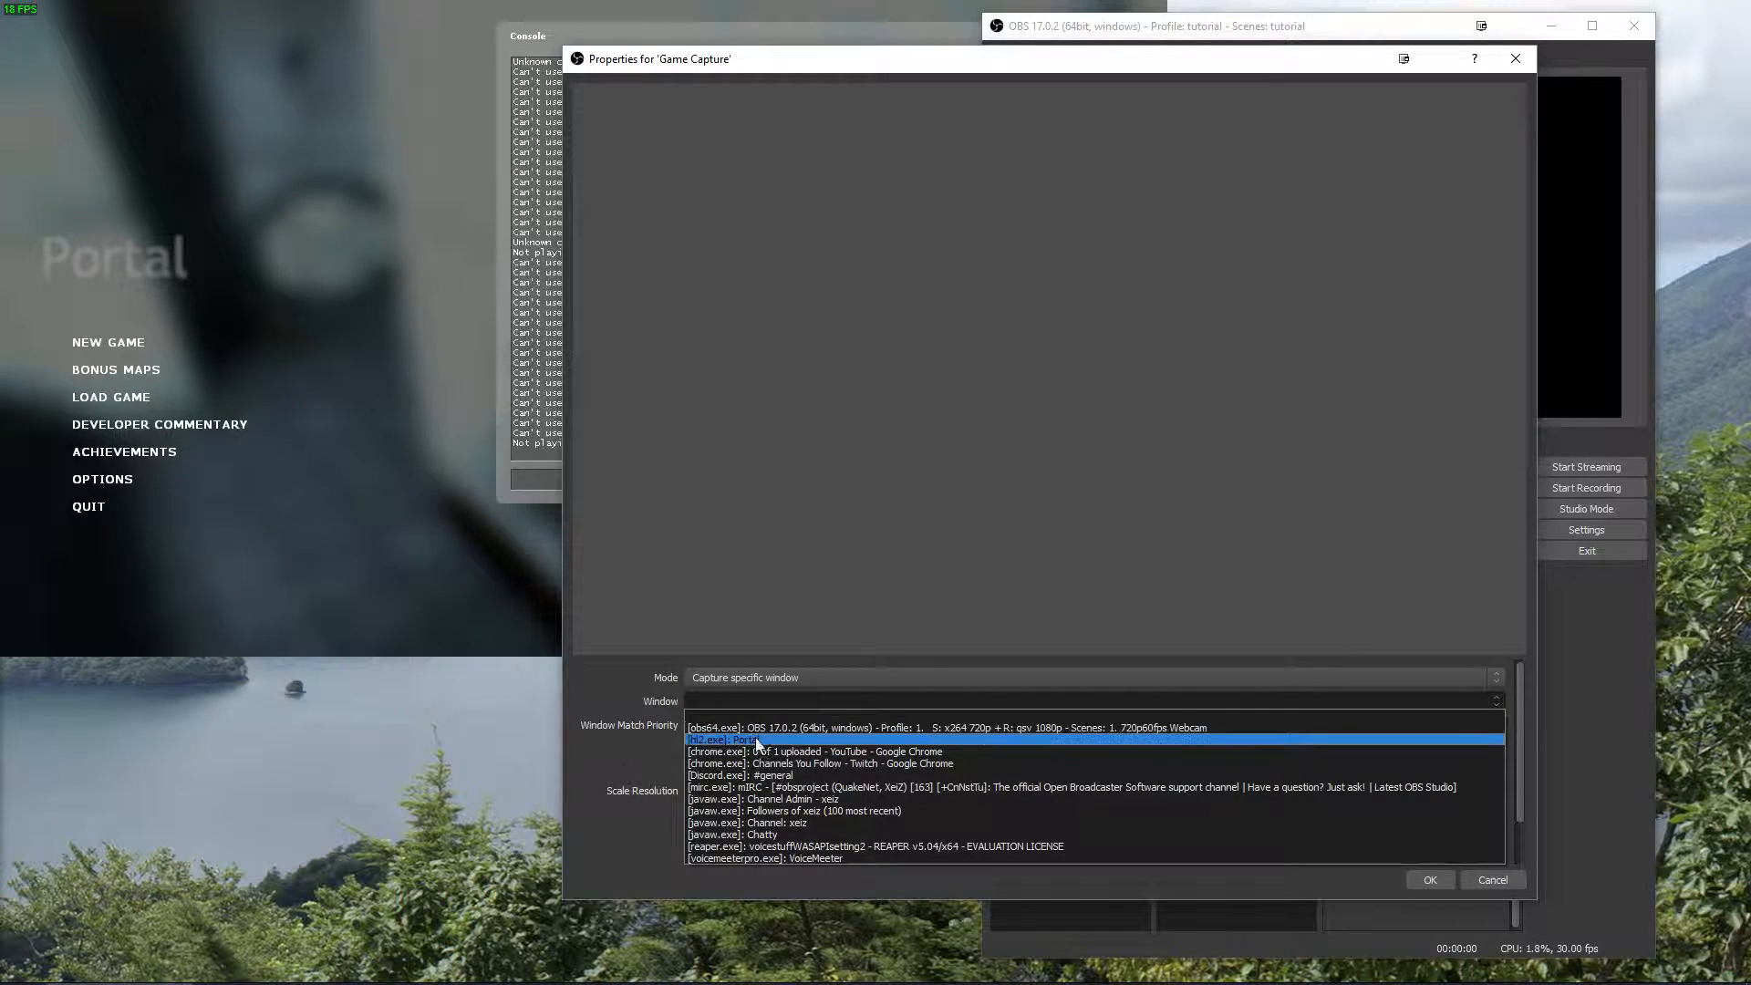
{"action": "left_click", "coordinate": [755, 739]}
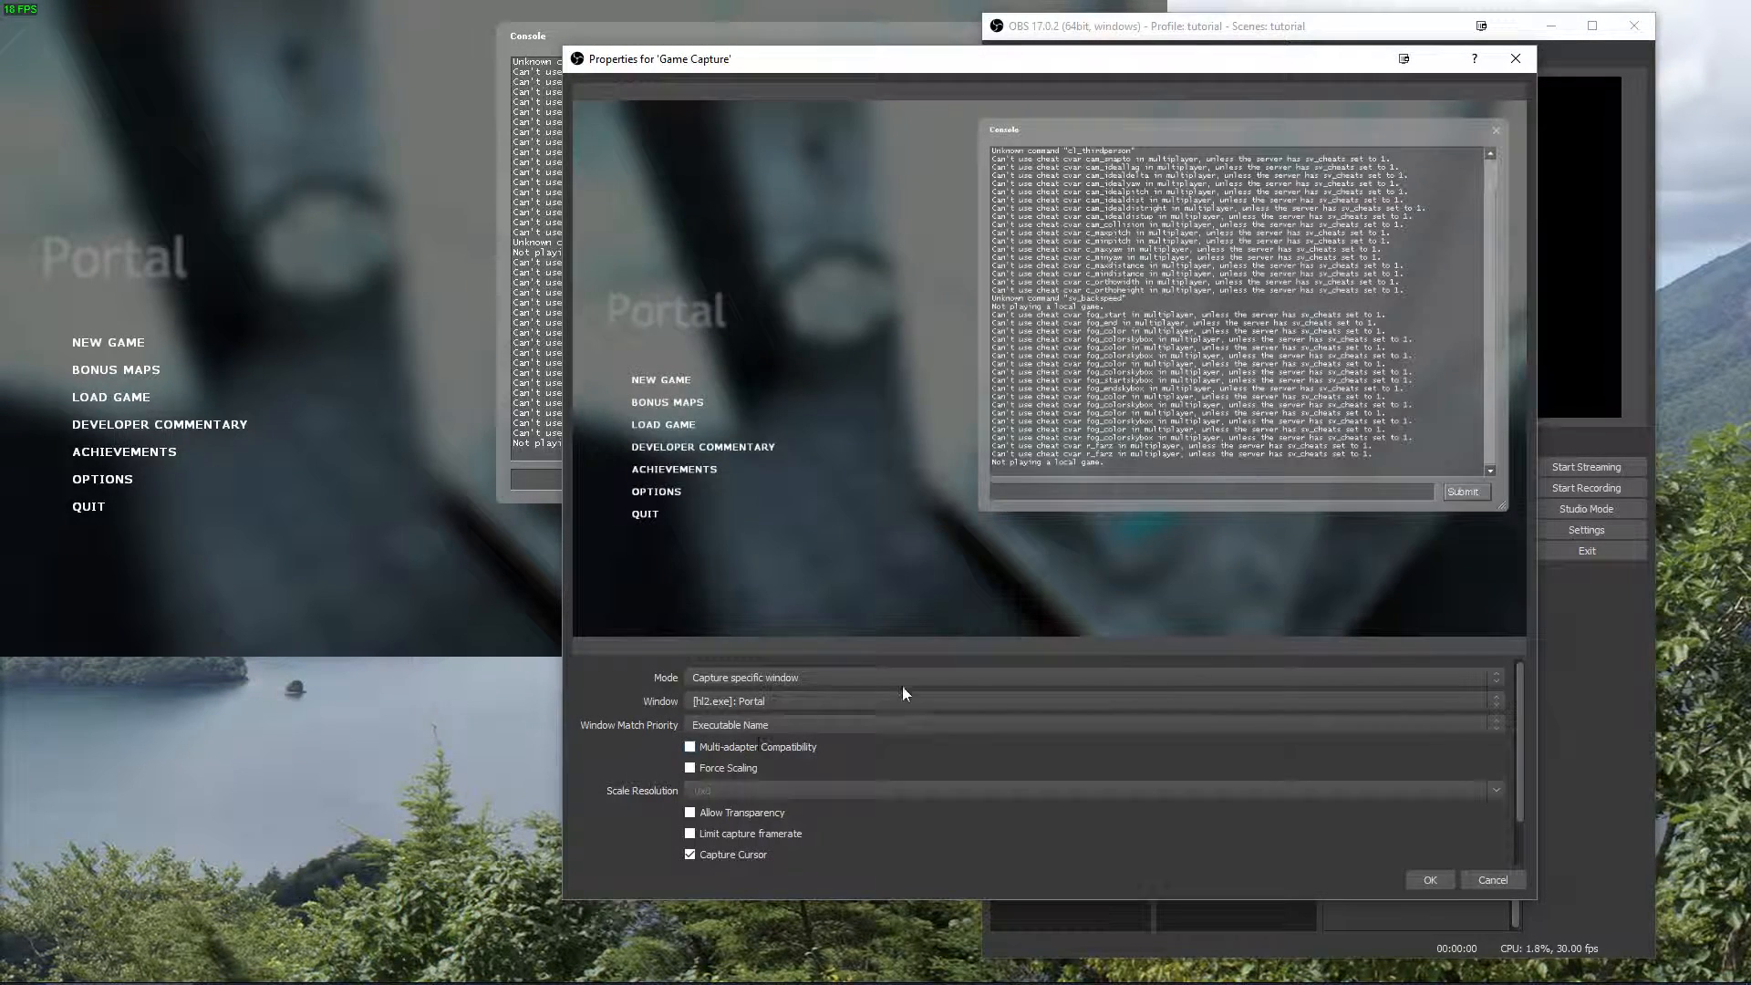
Set the Game Capture mode to Capture foreground window with hotkey and accept the properties.
{"action": "left_click", "coordinate": [742, 677]}
{"action": "left_click", "coordinate": [747, 719]}
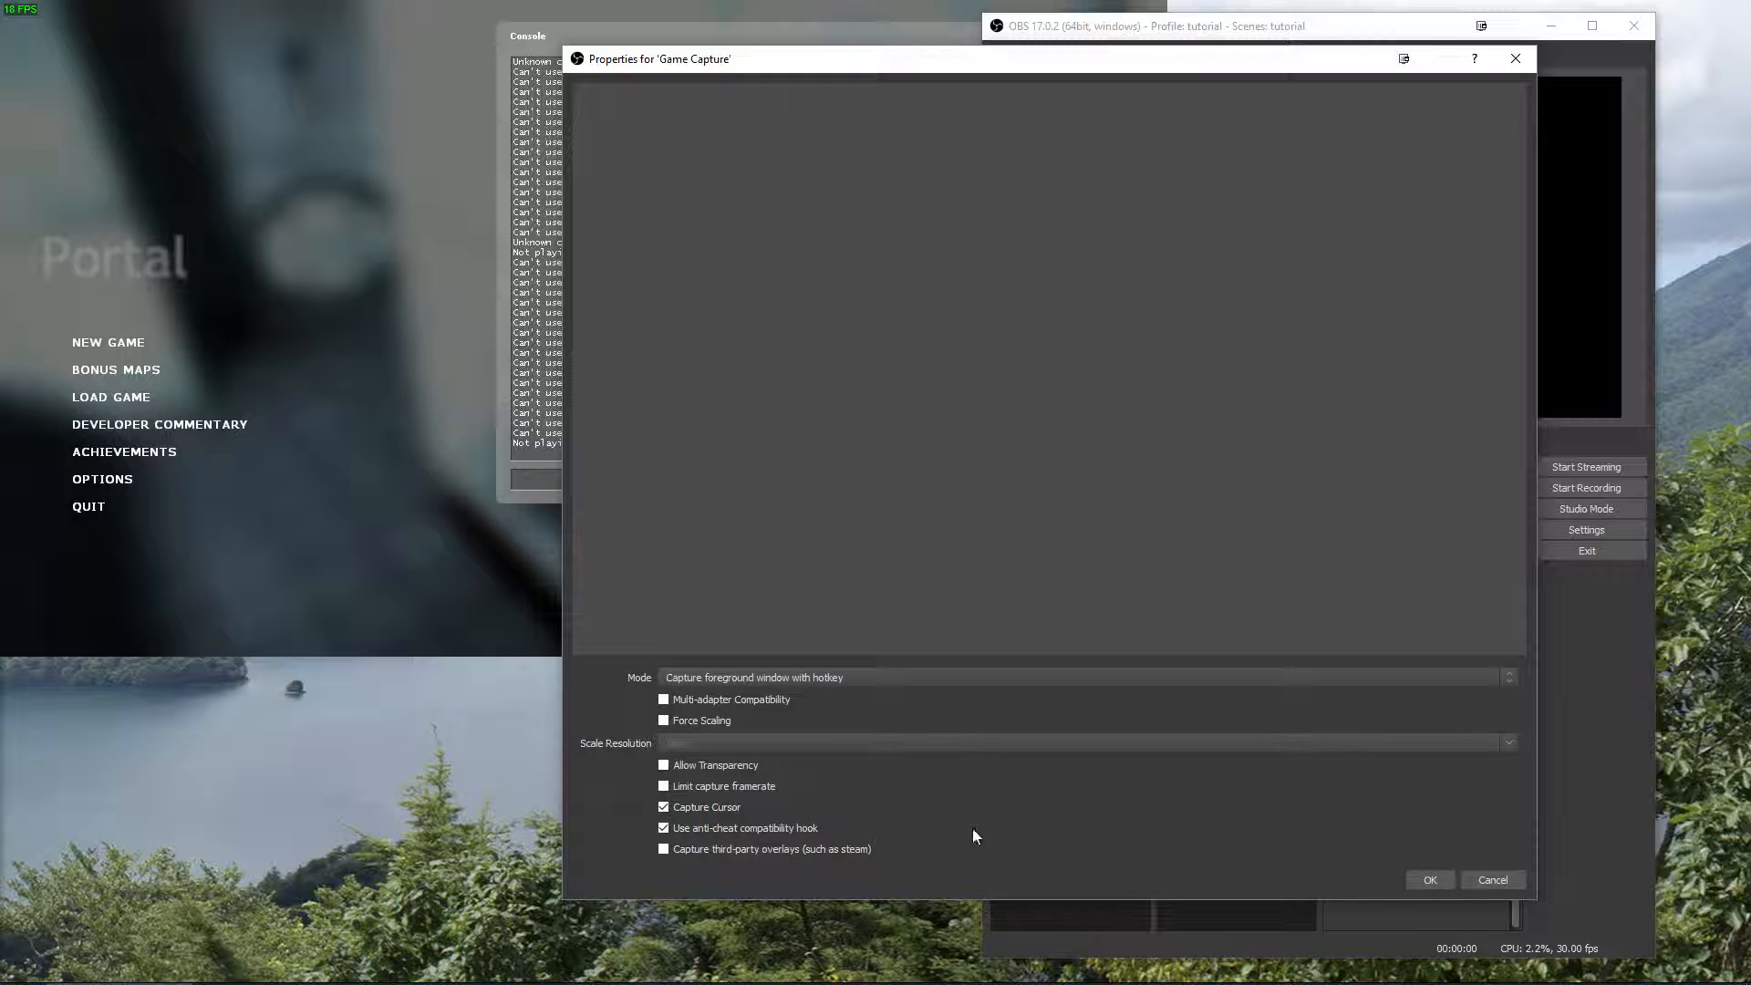
{"action": "left_click", "coordinate": [1429, 880]}
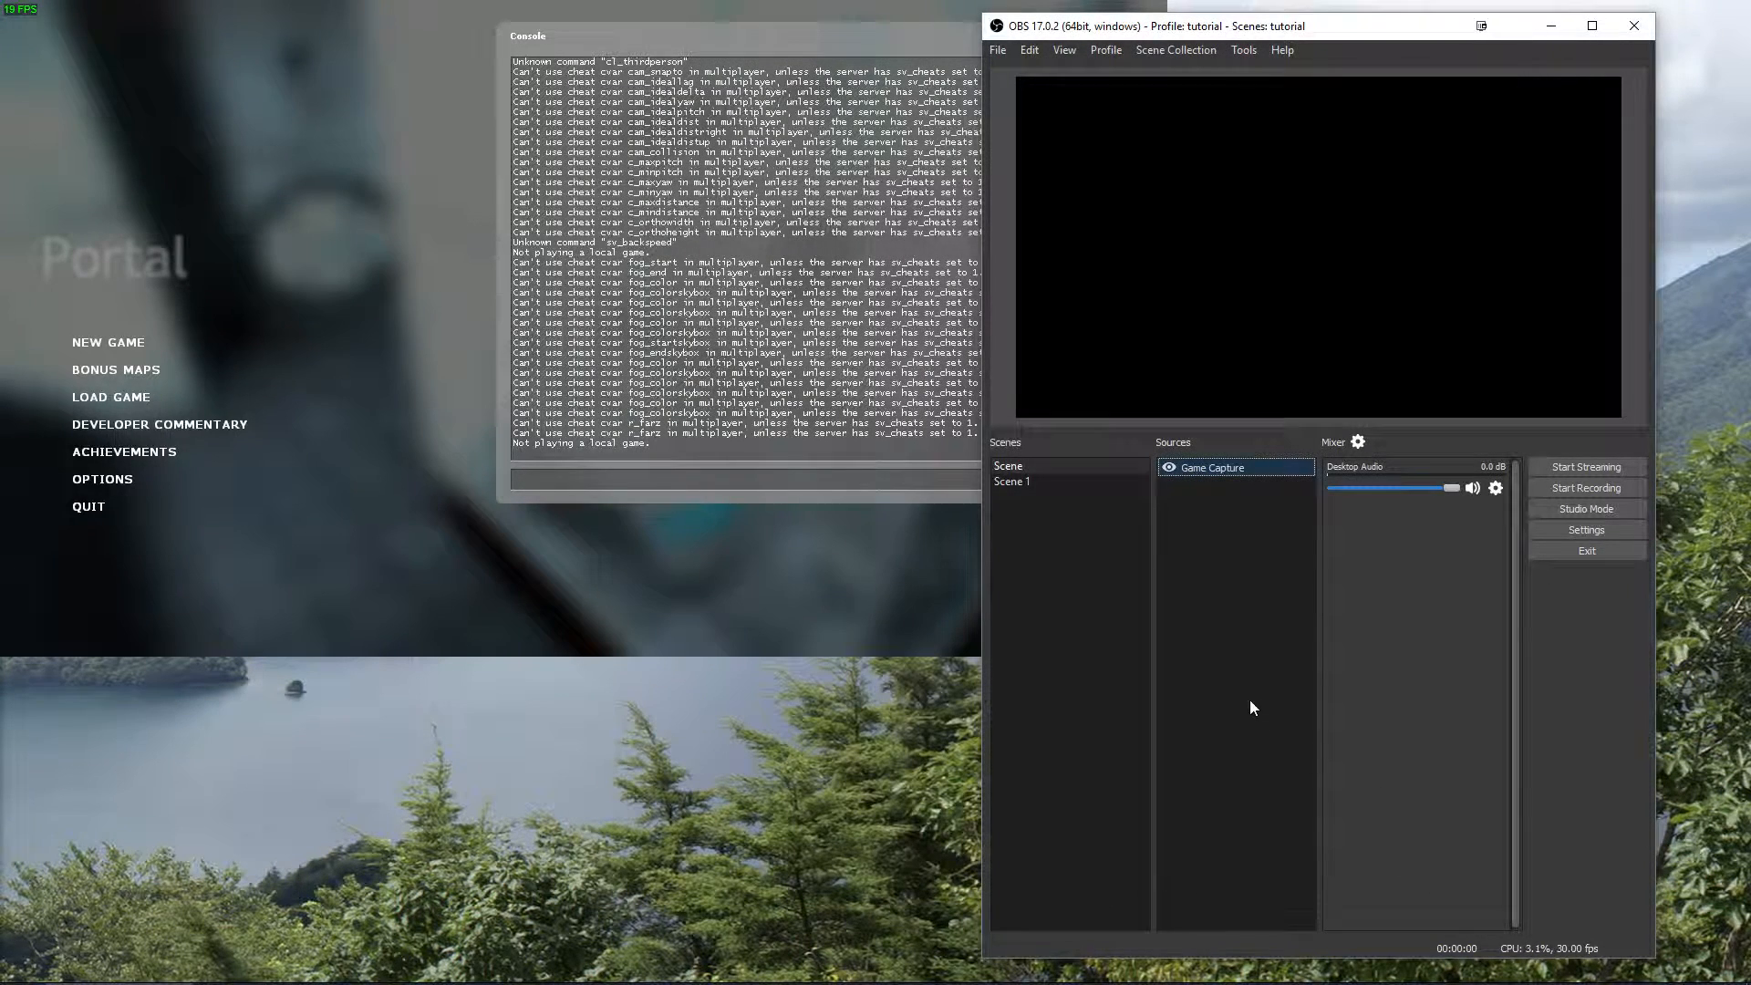
Assign F11 as the hotkey for both Capture foreground window and Deactivate capture of the Game Capture source.
{"action": "left_click", "coordinate": [1573, 529]}
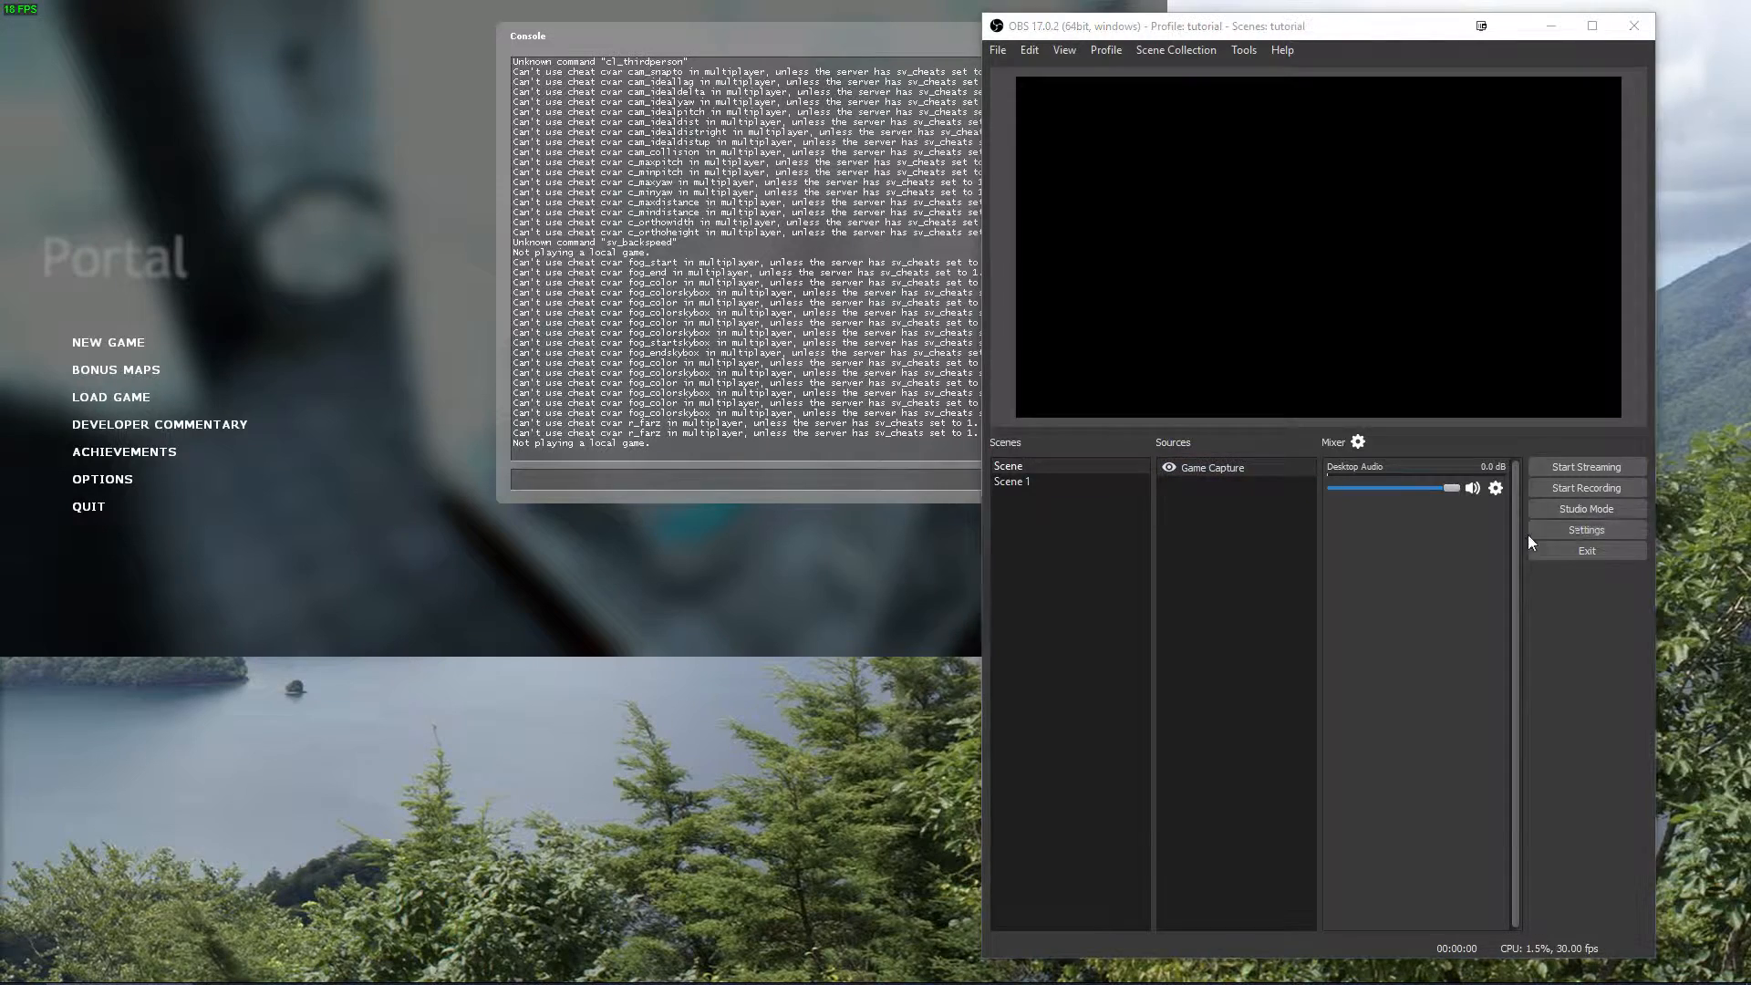
{"action": "left_click", "coordinate": [939, 418]}
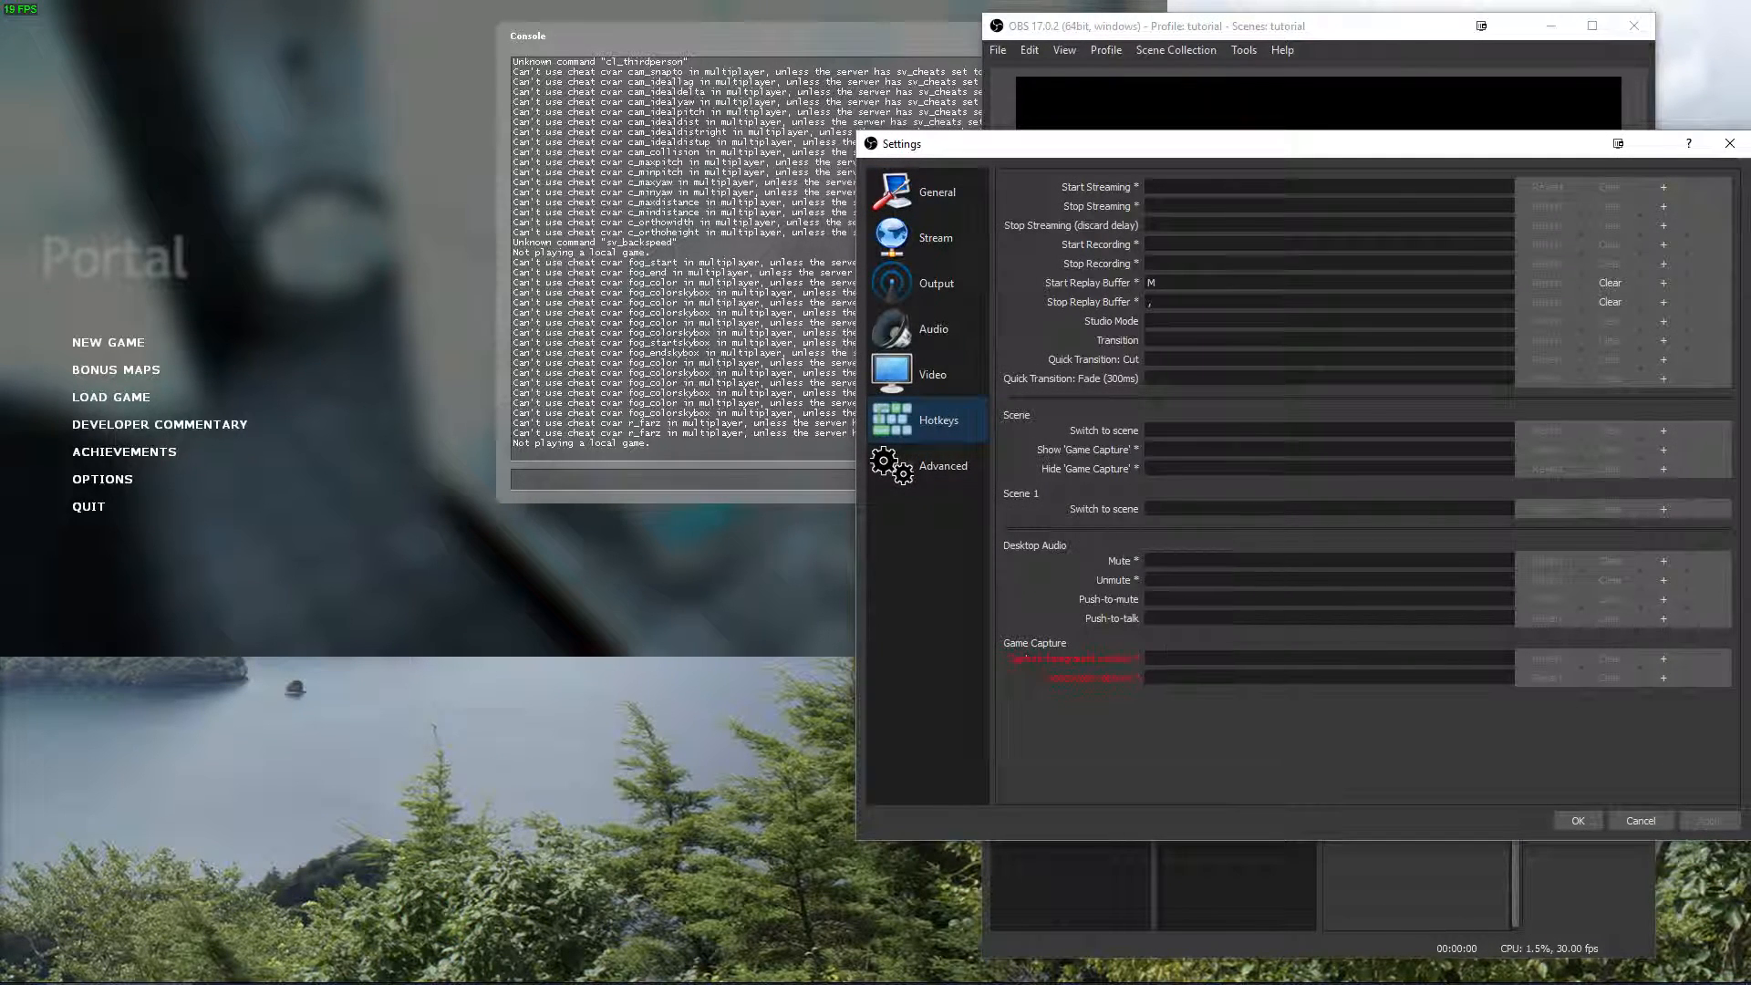
{"action": "left_click", "coordinate": [1177, 653]}
{"action": "key", "text": "F11"}
{"action": "left_click", "coordinate": [1176, 678]}
{"action": "key", "text": "F11"}
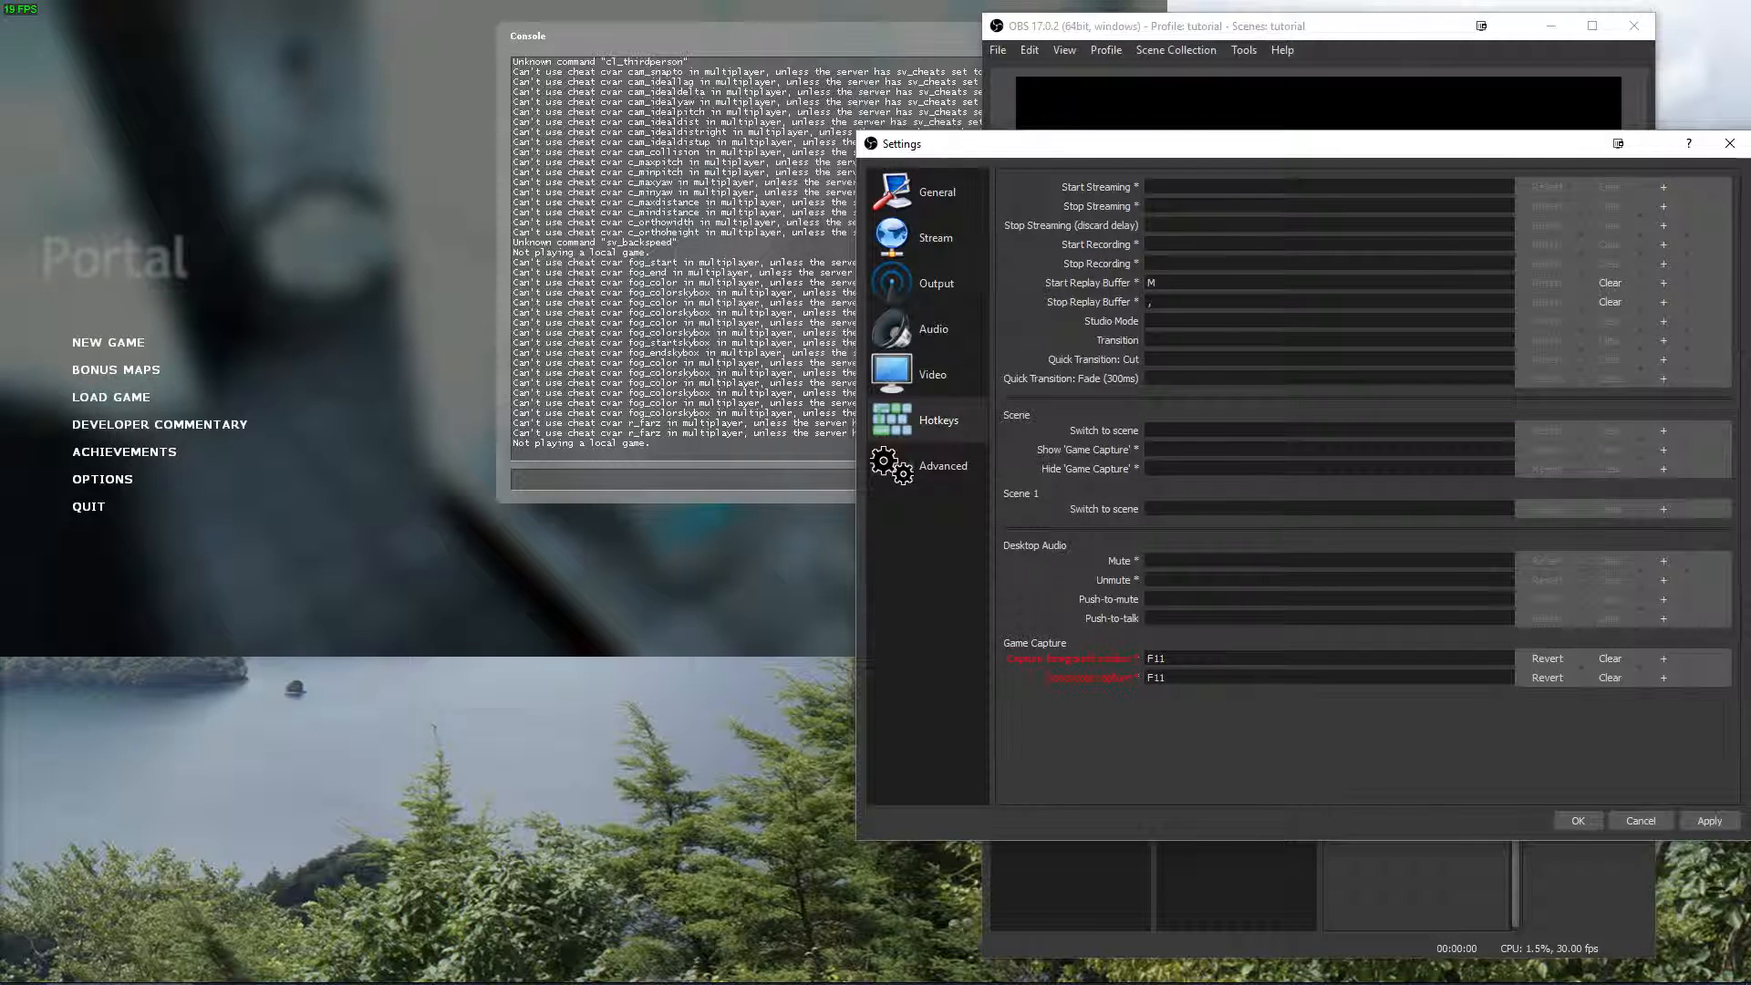
{"action": "left_click", "coordinate": [1709, 821]}
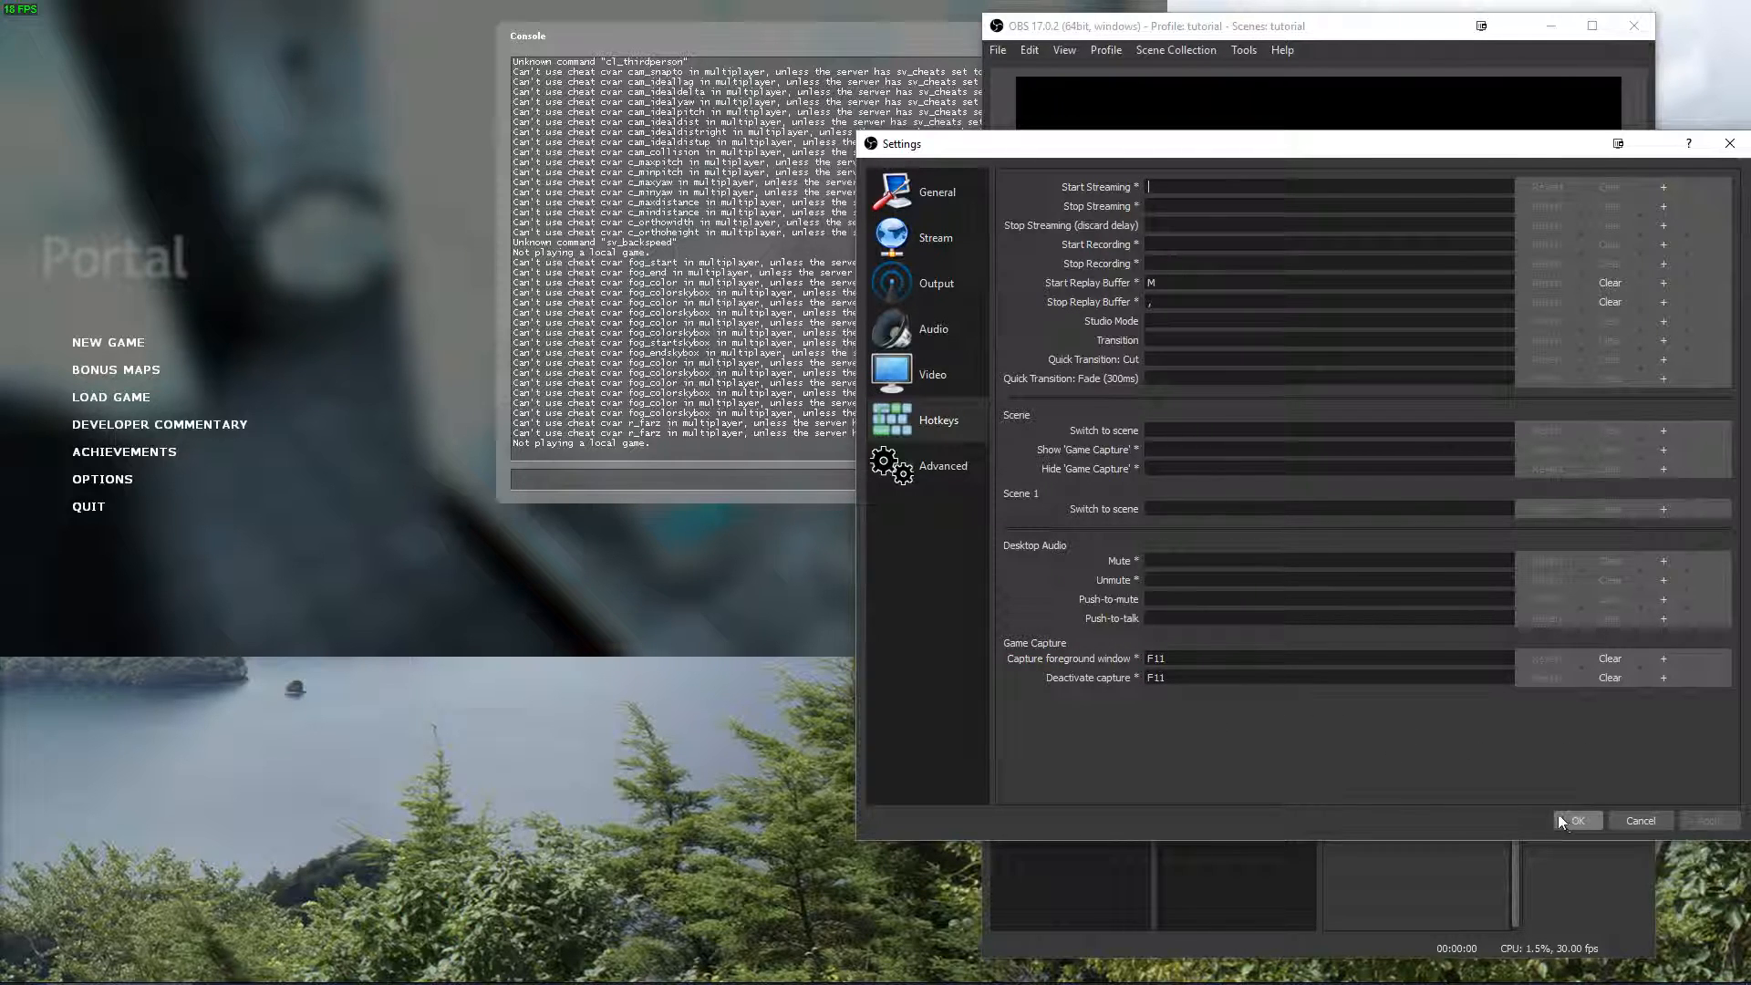
{"action": "left_click", "coordinate": [1578, 820]}
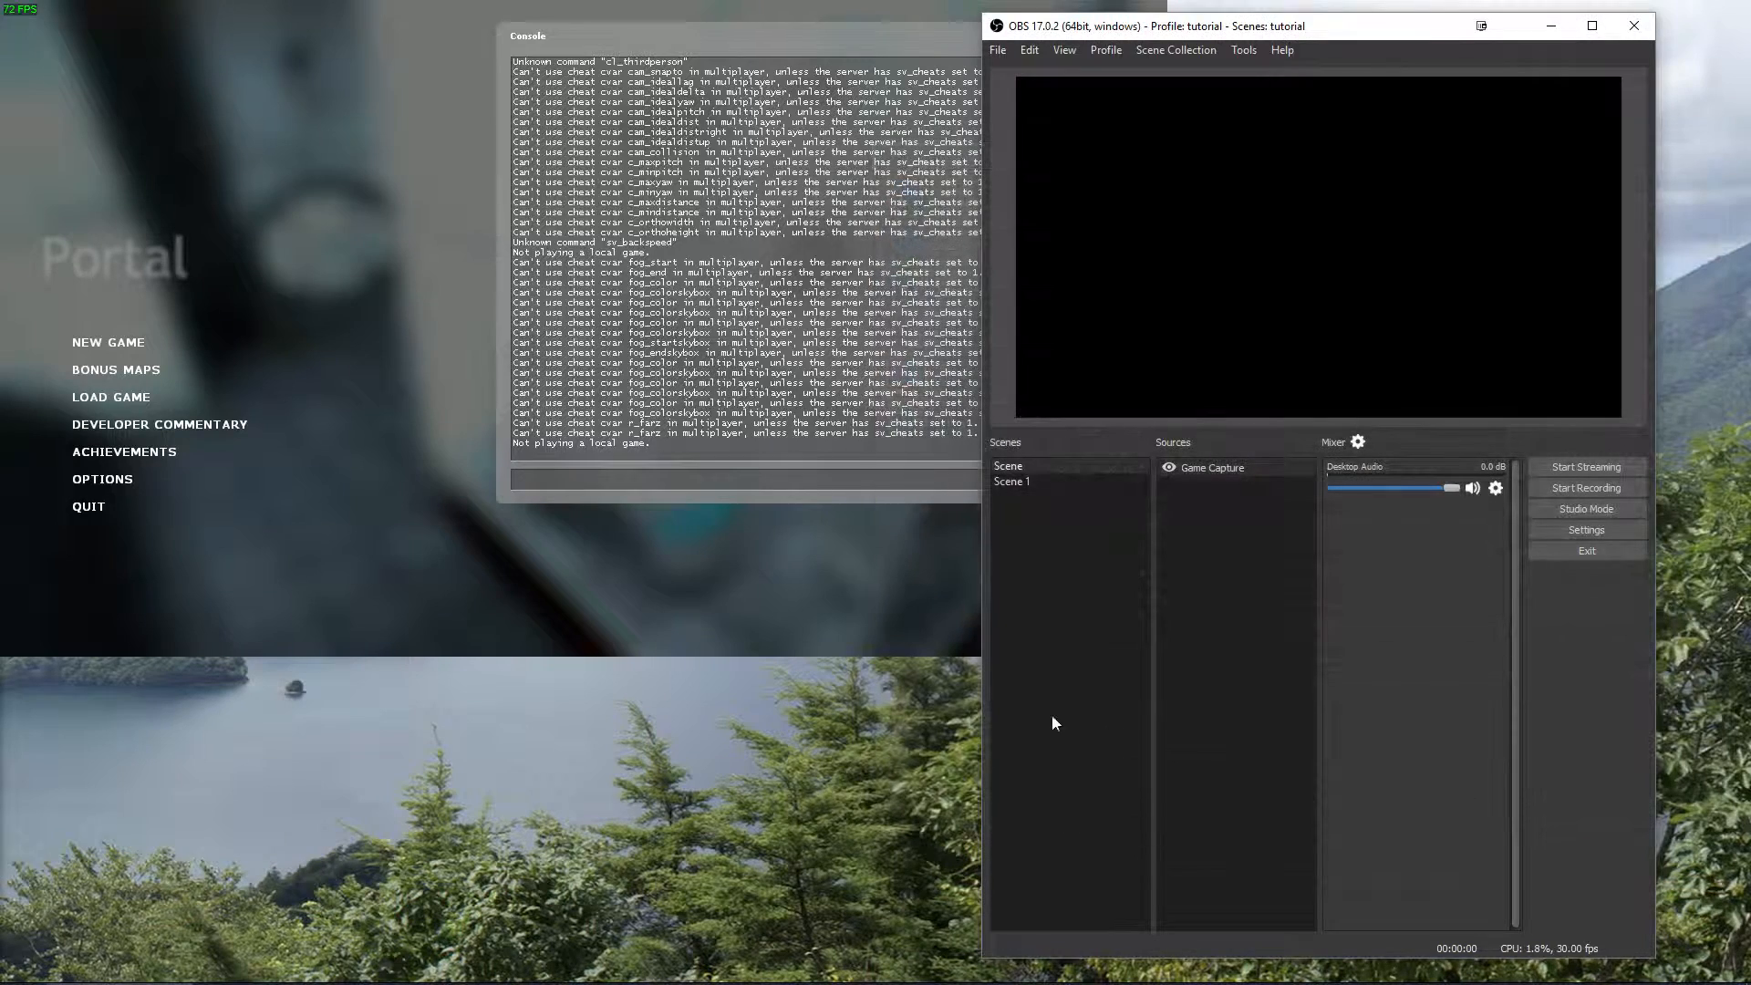
Switch to the Portal window, capture it with the assigned hotkey, and return to OBS.
{"action": "left_click", "coordinate": [687, 558]}
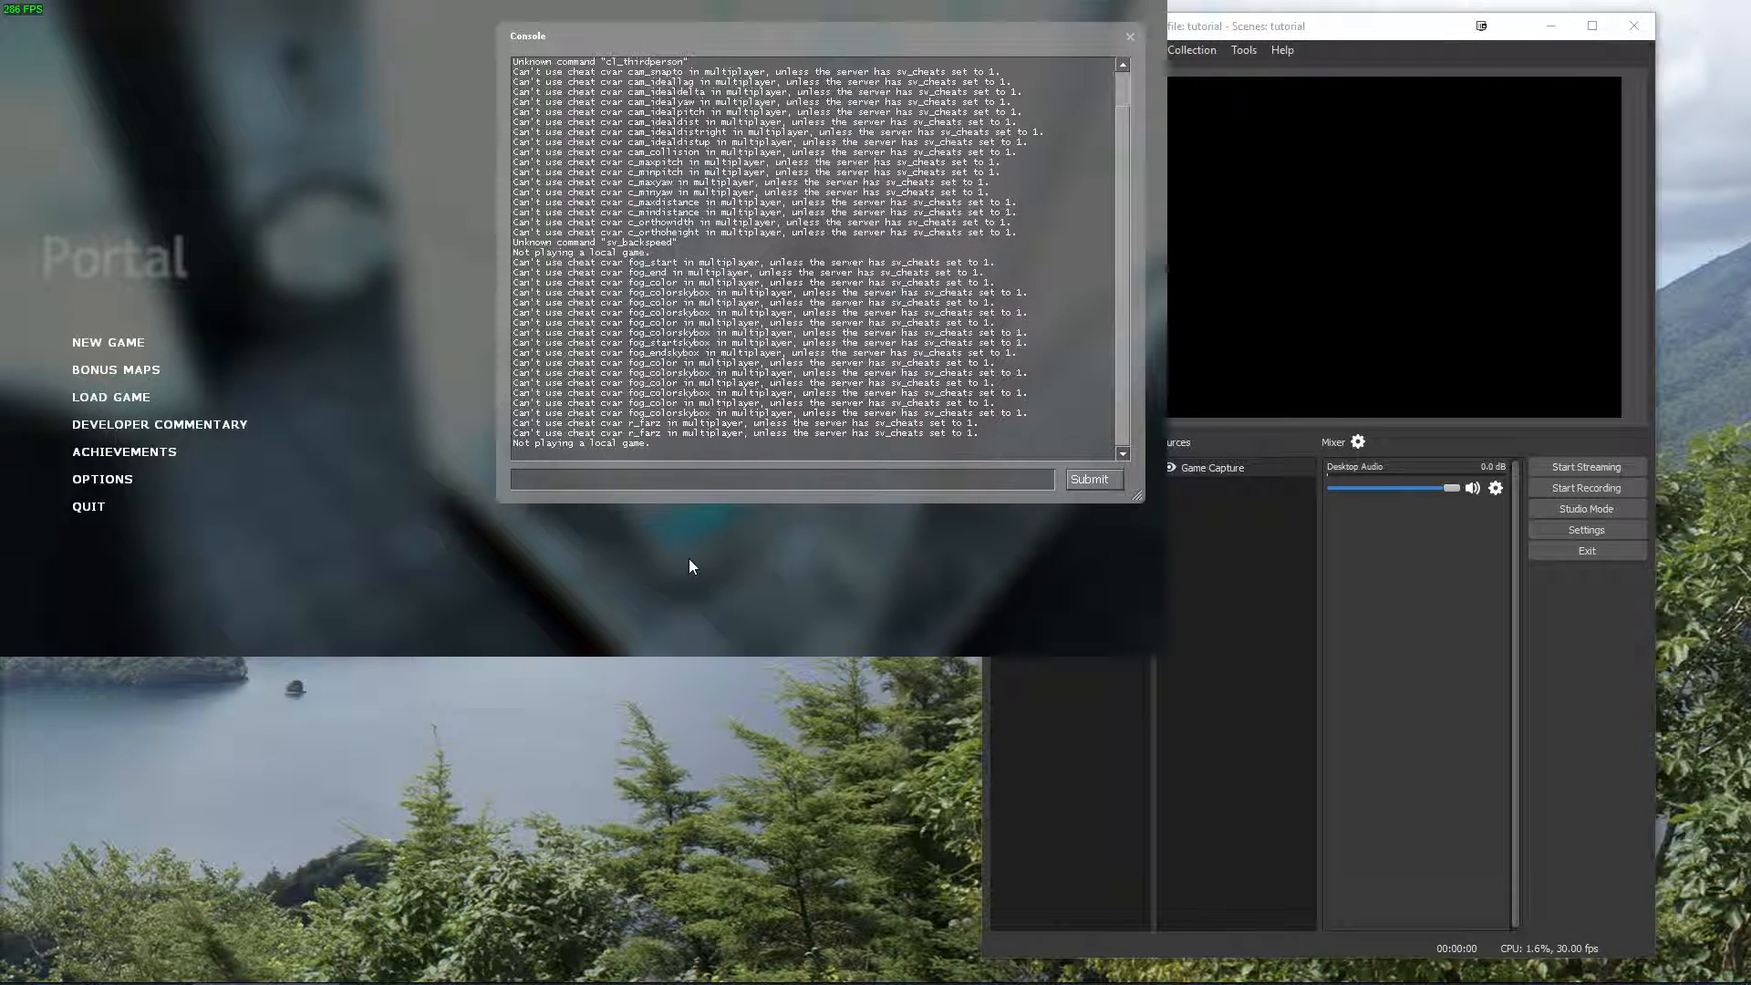
{"action": "left_click", "coordinate": [1388, 682]}
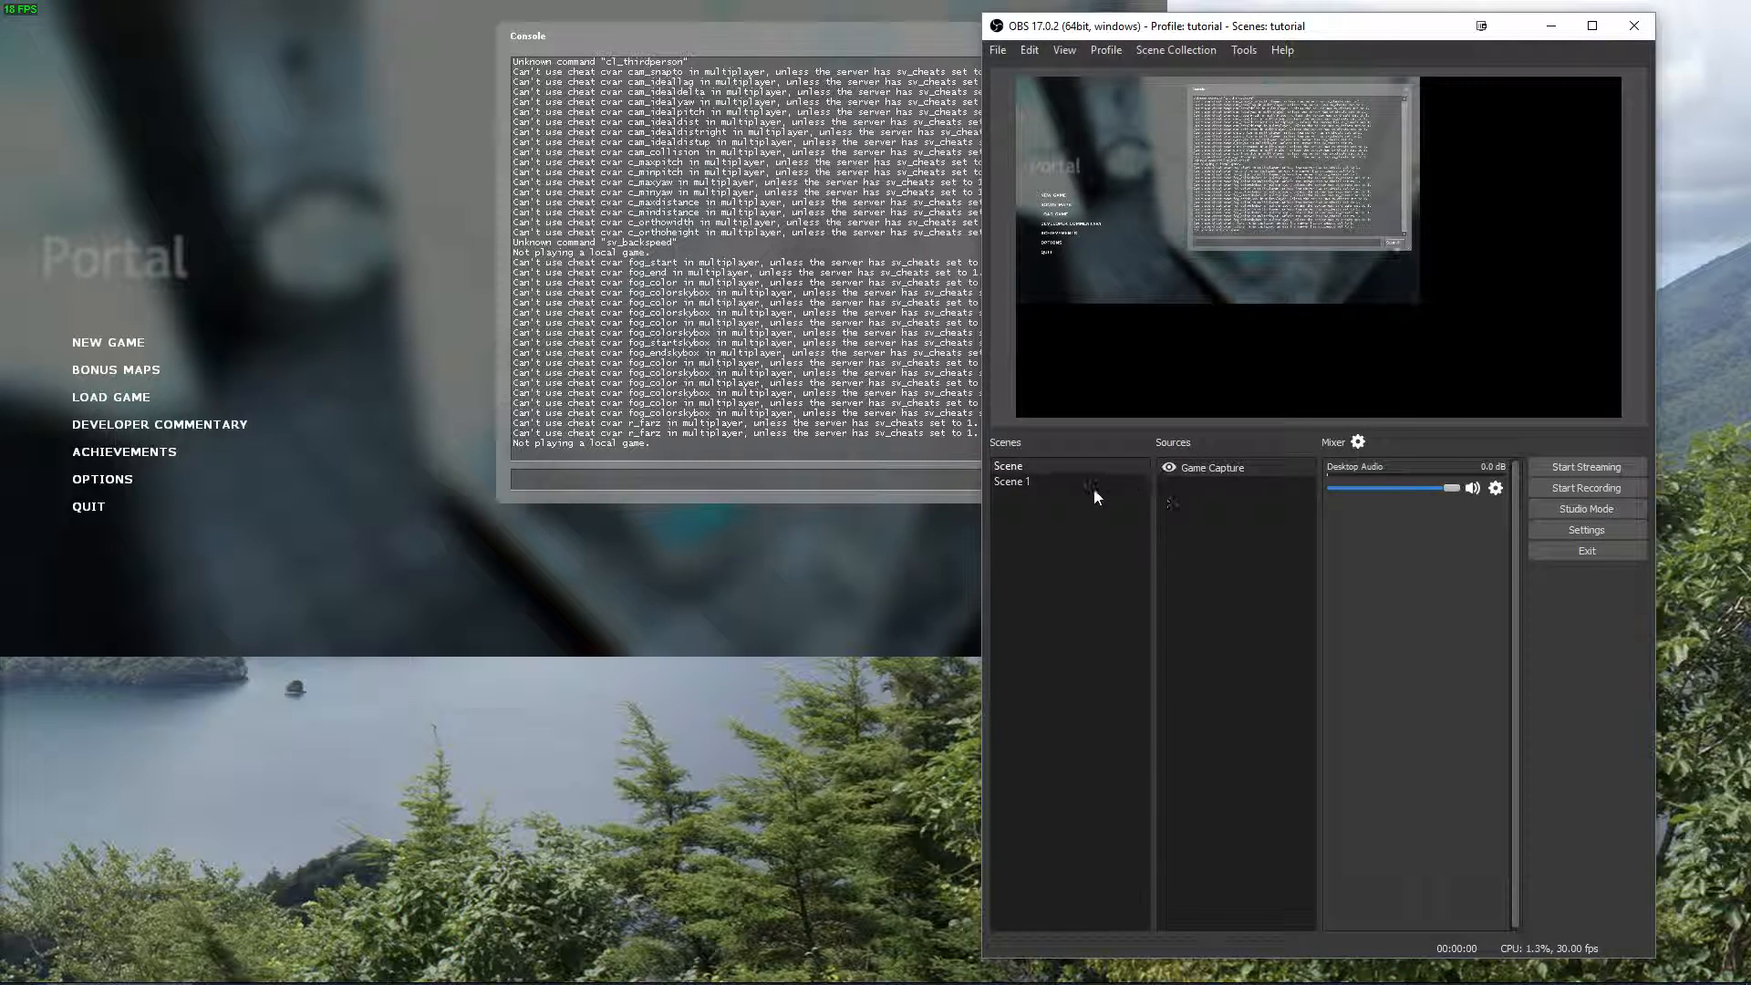
Add a new Game Capture source to Scene 1 that captures the specific window [hl2.exe]: Portal.
{"action": "left_click", "coordinate": [1063, 483]}
{"action": "right_click", "coordinate": [1247, 531]}
{"action": "mouse_move", "coordinate": [1278, 533]}
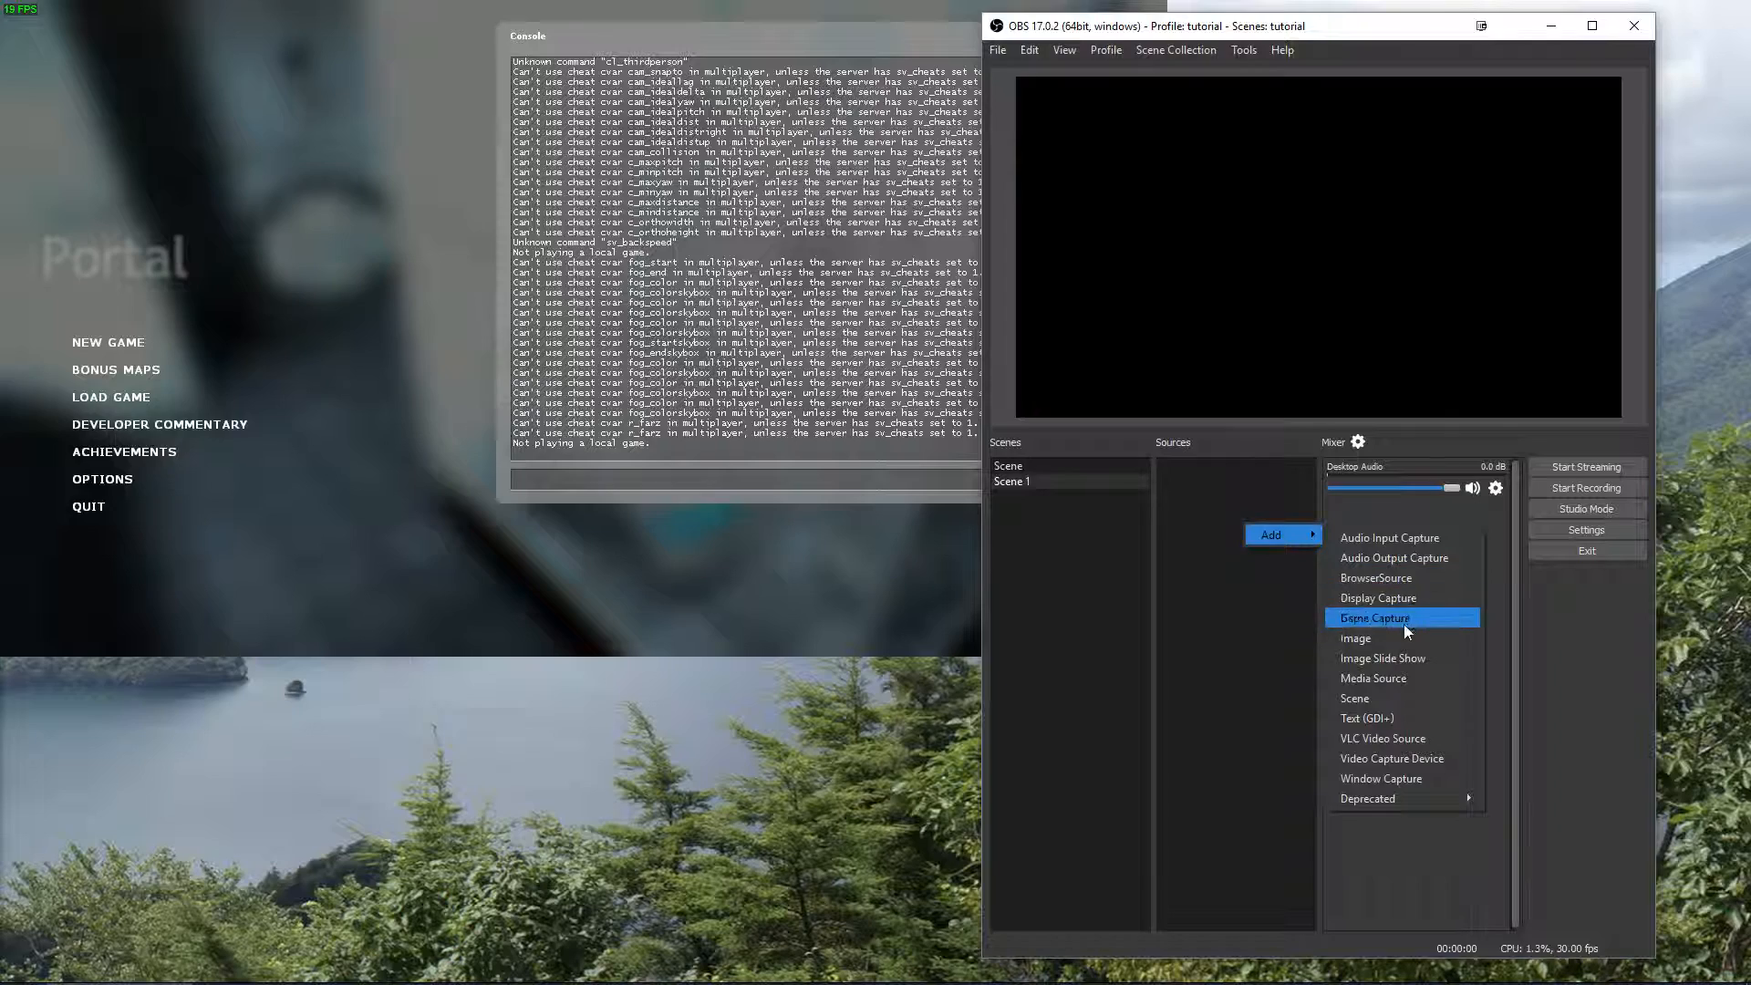
{"action": "left_click", "coordinate": [1404, 622]}
{"action": "left_click", "coordinate": [1373, 619]}
{"action": "left_click", "coordinate": [971, 644]}
{"action": "left_click", "coordinate": [938, 662]}
{"action": "left_click", "coordinate": [948, 719]}
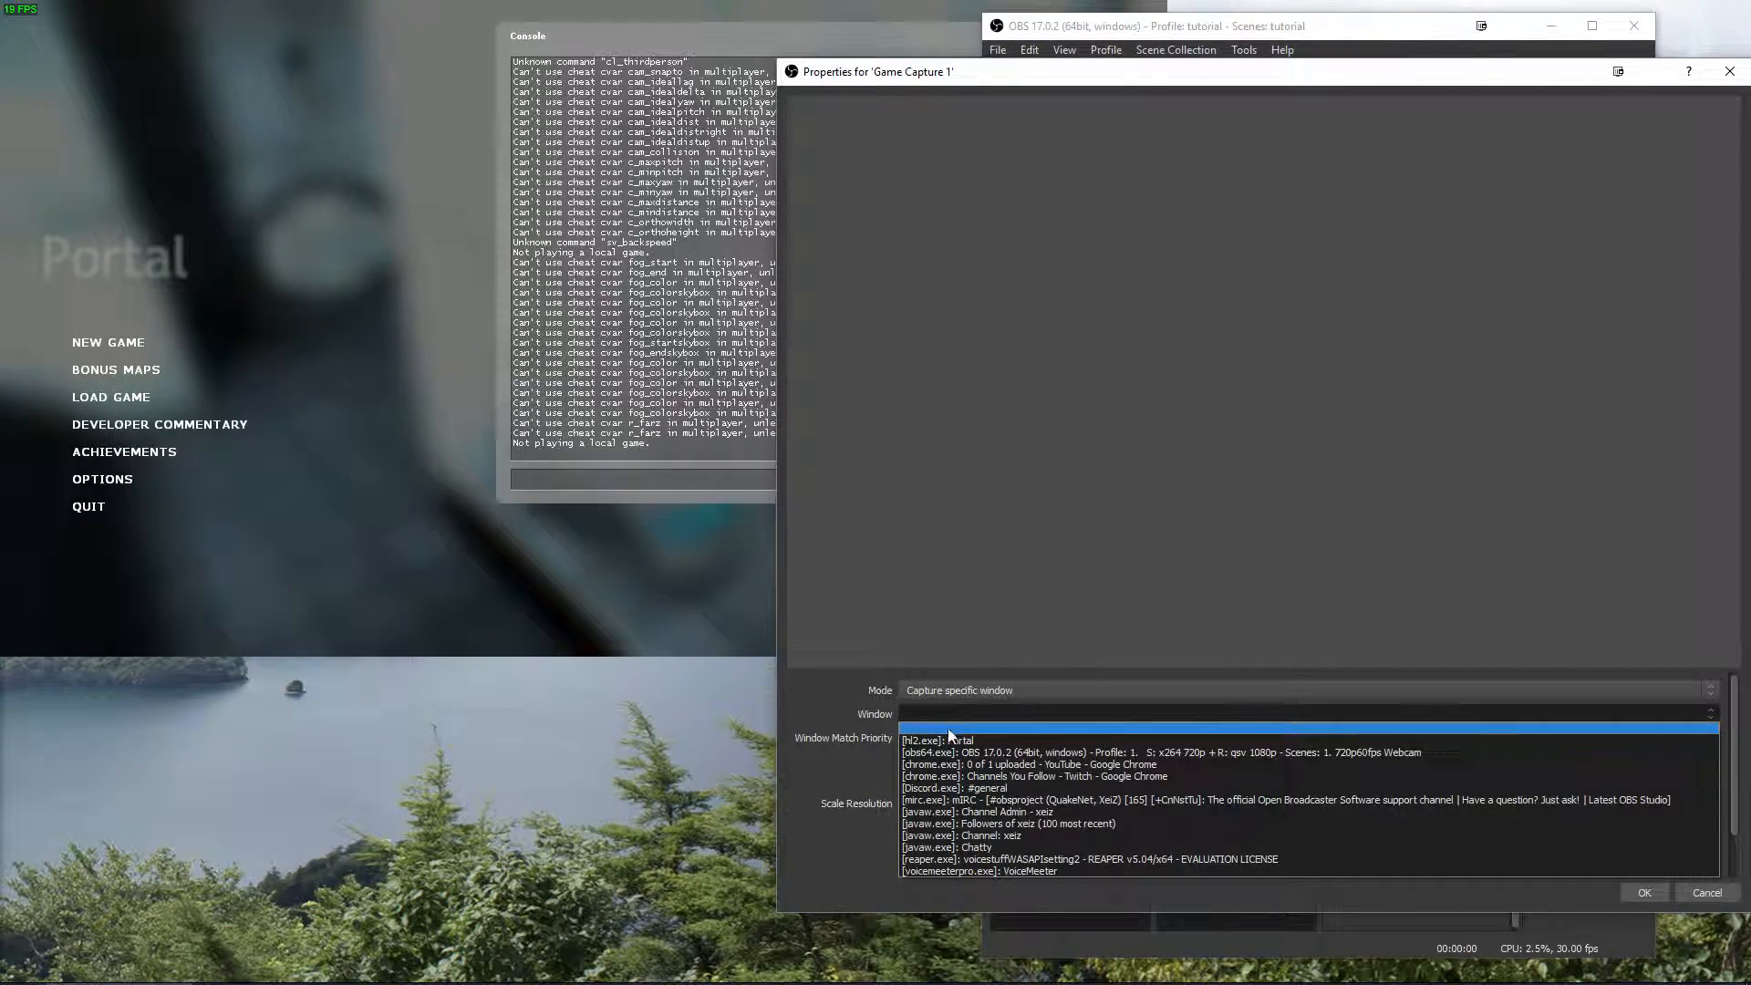
{"action": "left_click", "coordinate": [962, 742]}
{"action": "left_click", "coordinate": [1643, 890]}
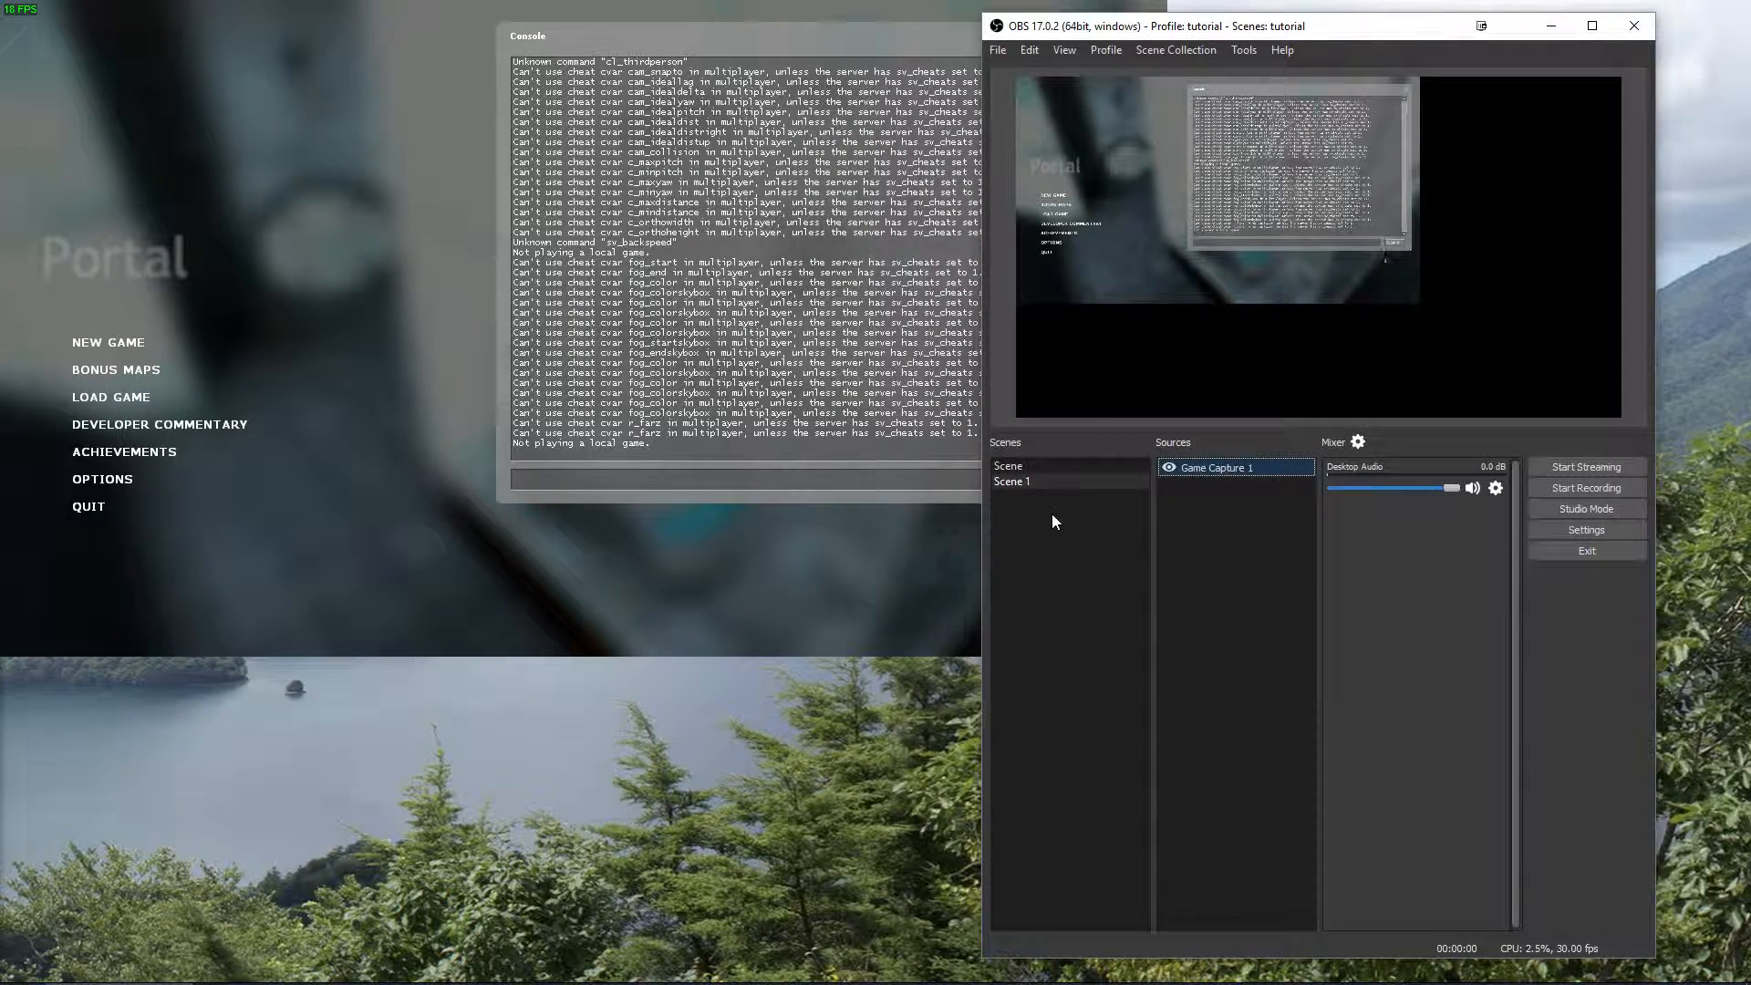
Recapture the Portal window with the hotkey in the first scene and switch between both scenes to compare their previews.
{"action": "left_click", "coordinate": [1033, 470]}
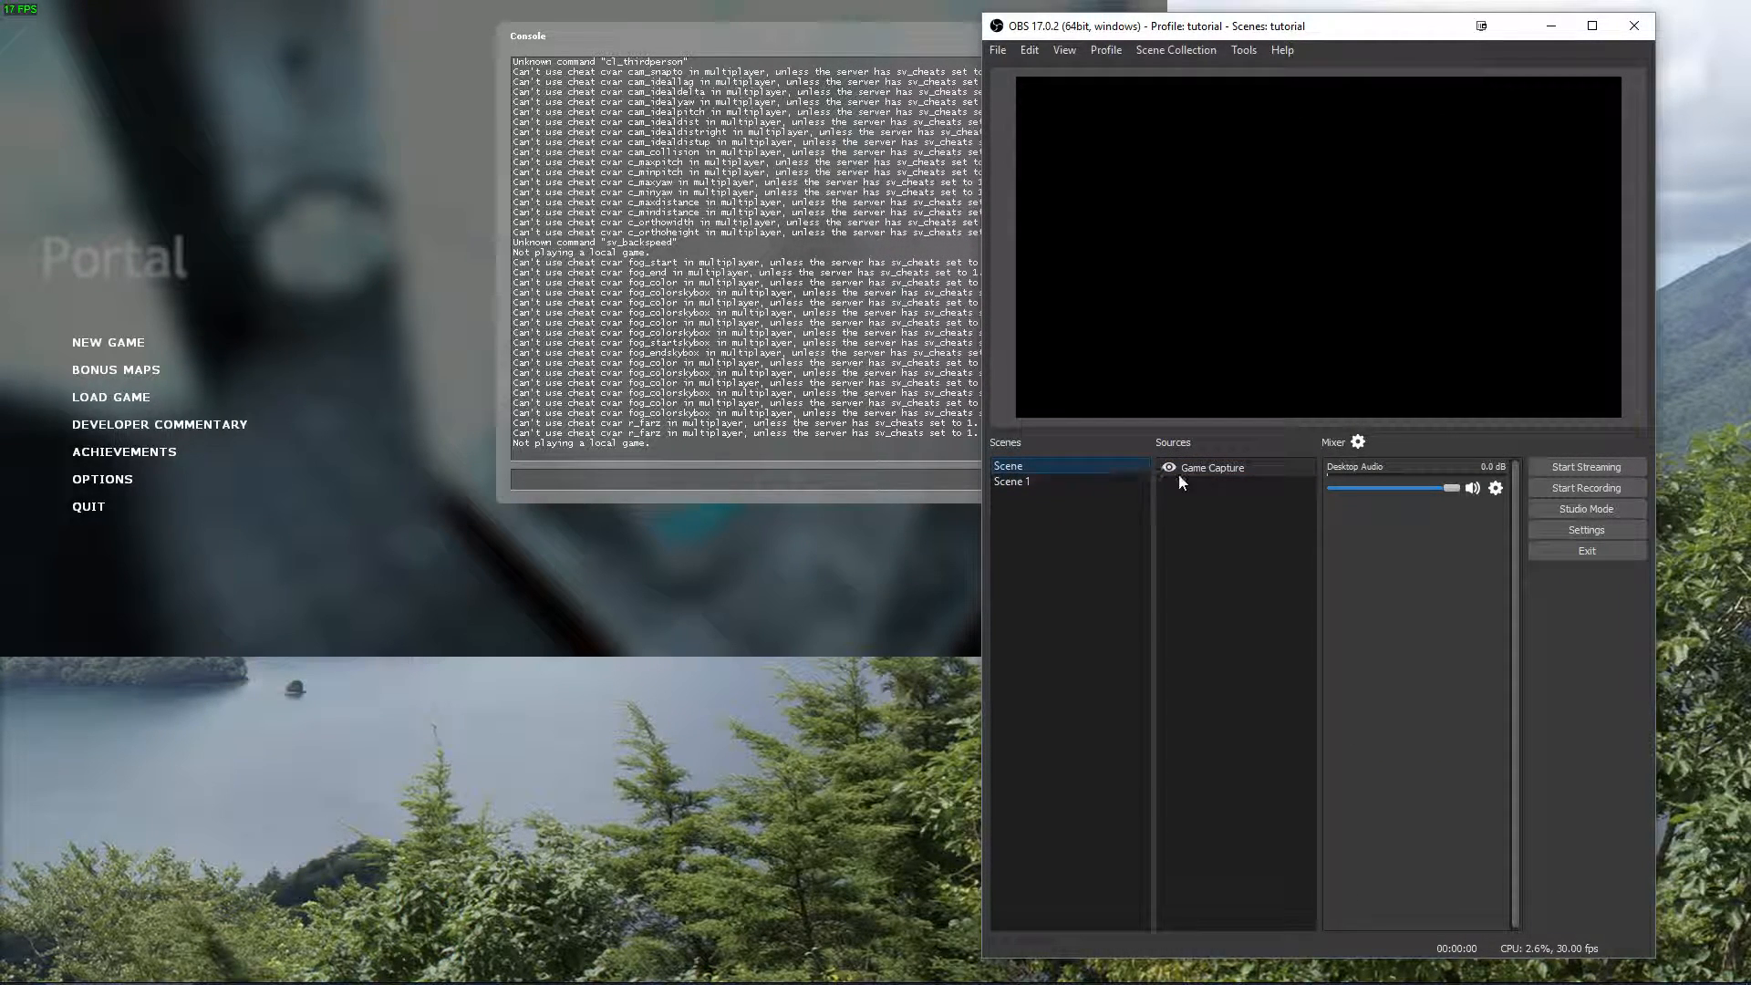
{"action": "left_click", "coordinate": [831, 572]}
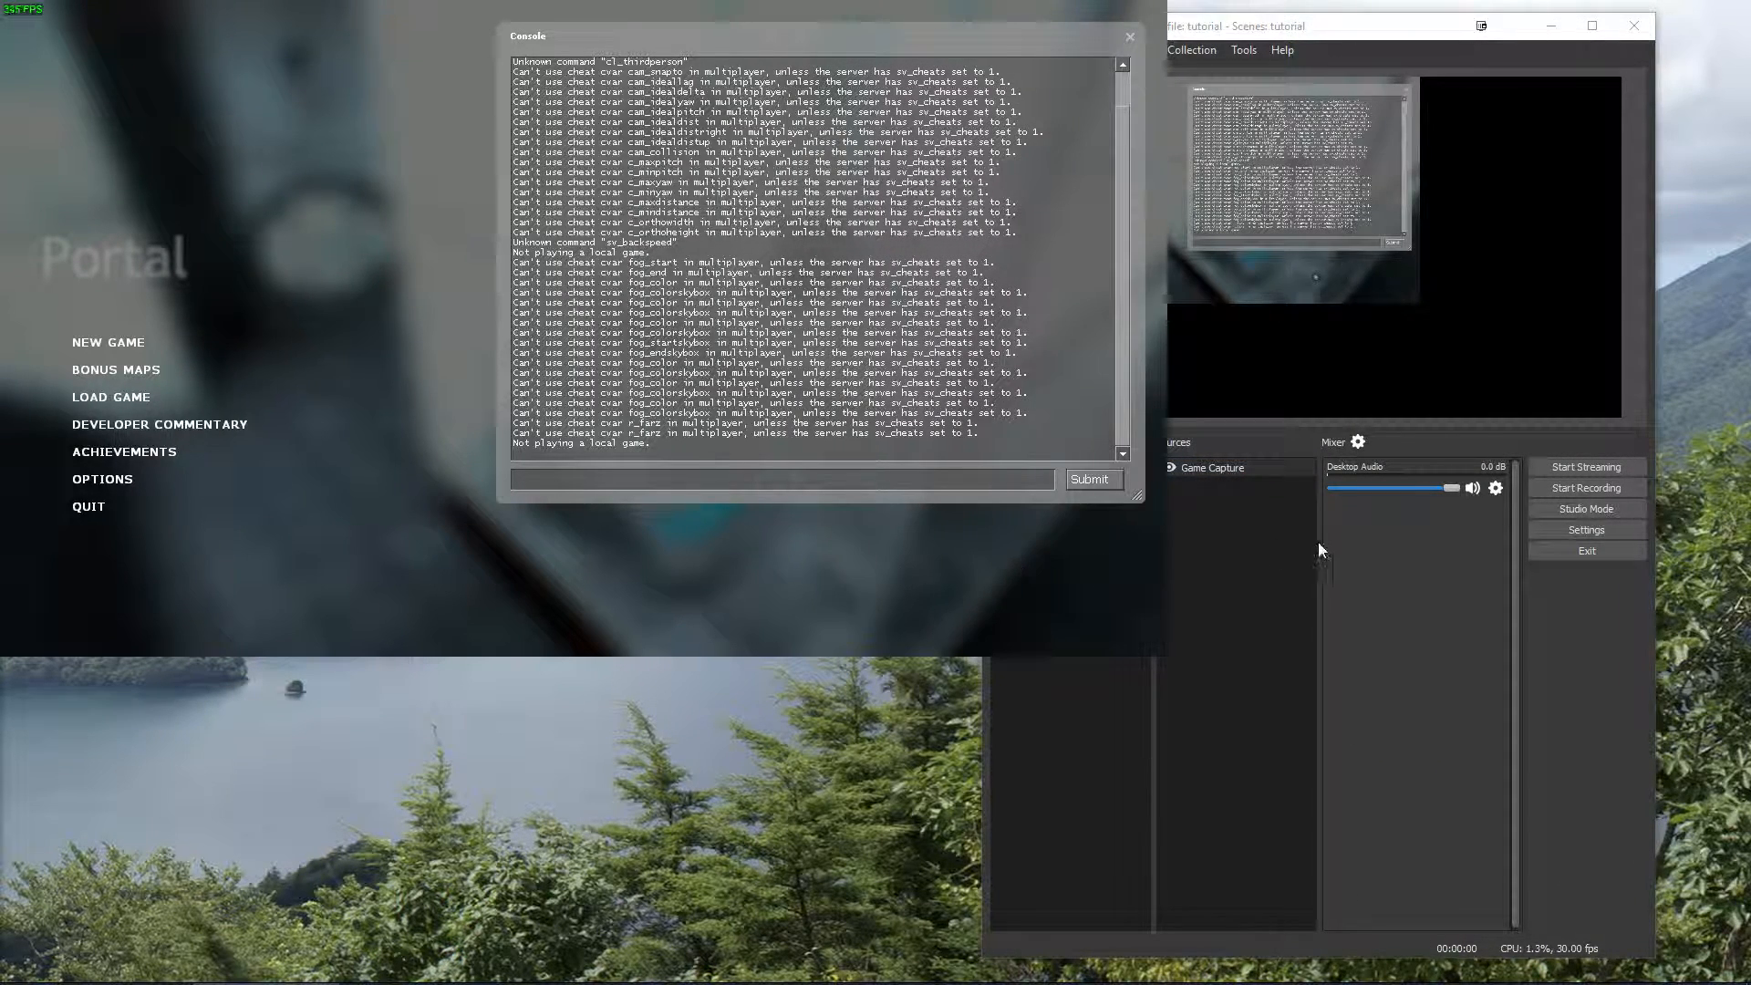
{"action": "left_click", "coordinate": [1277, 562]}
{"action": "left_click", "coordinate": [1046, 482]}
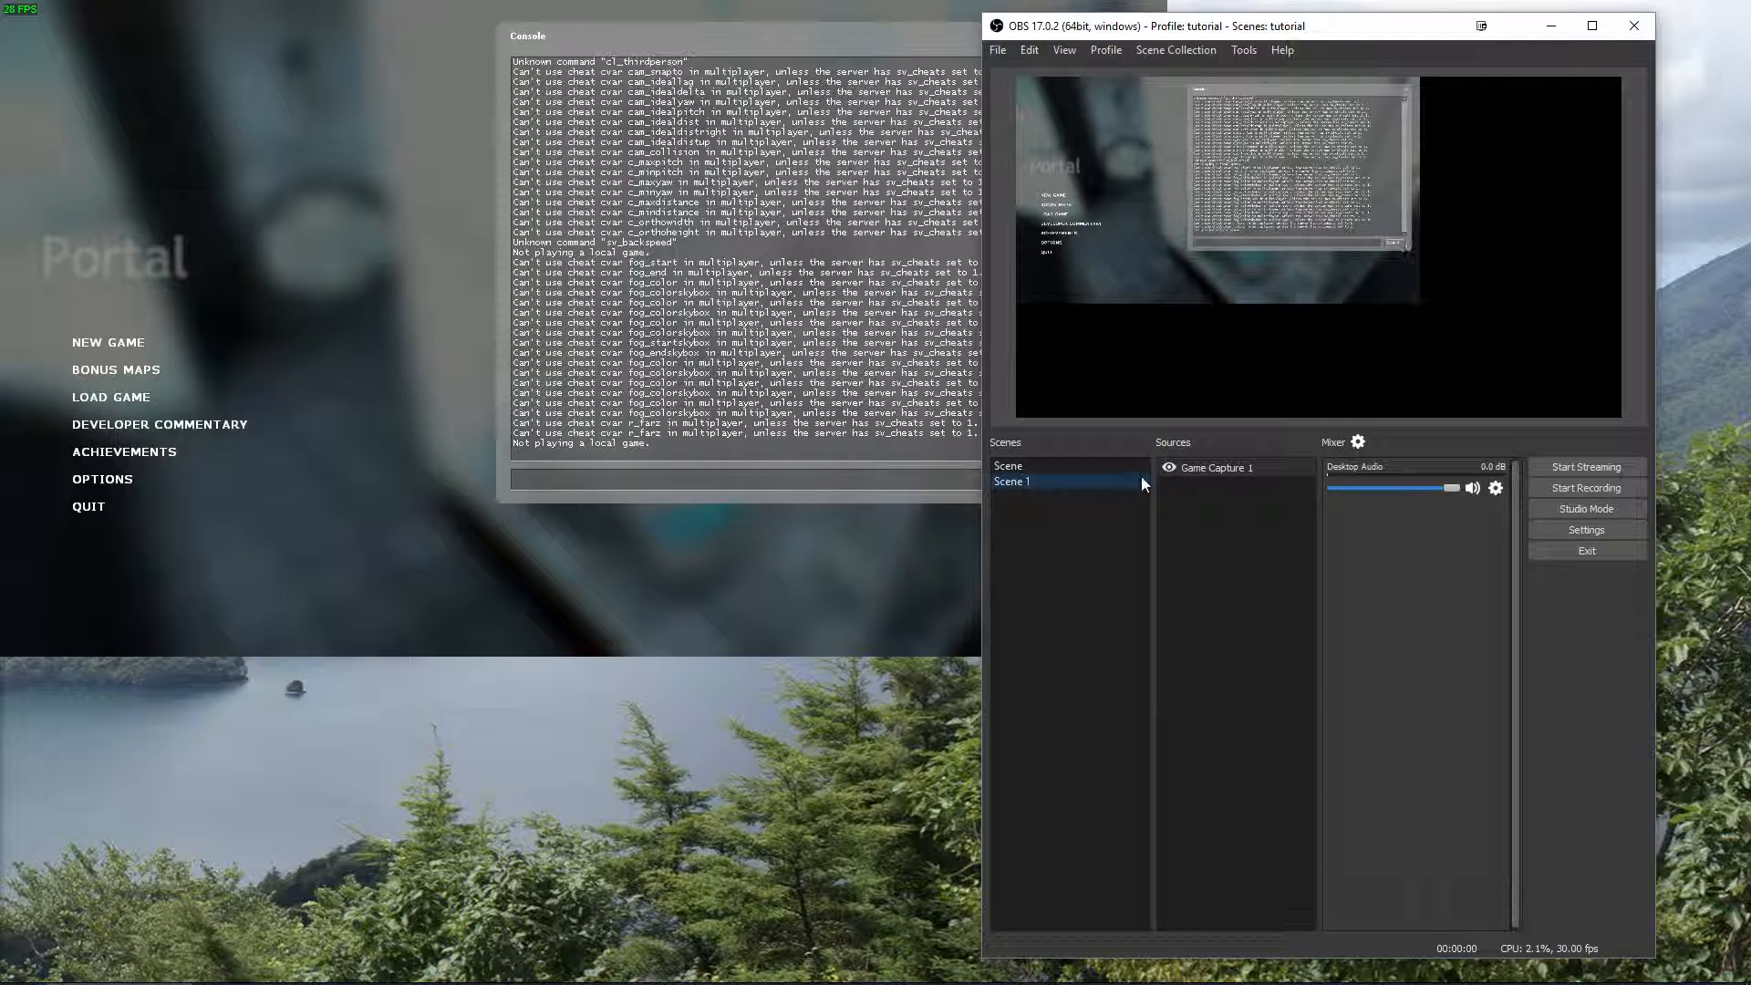
{"action": "left_click", "coordinate": [1061, 467]}
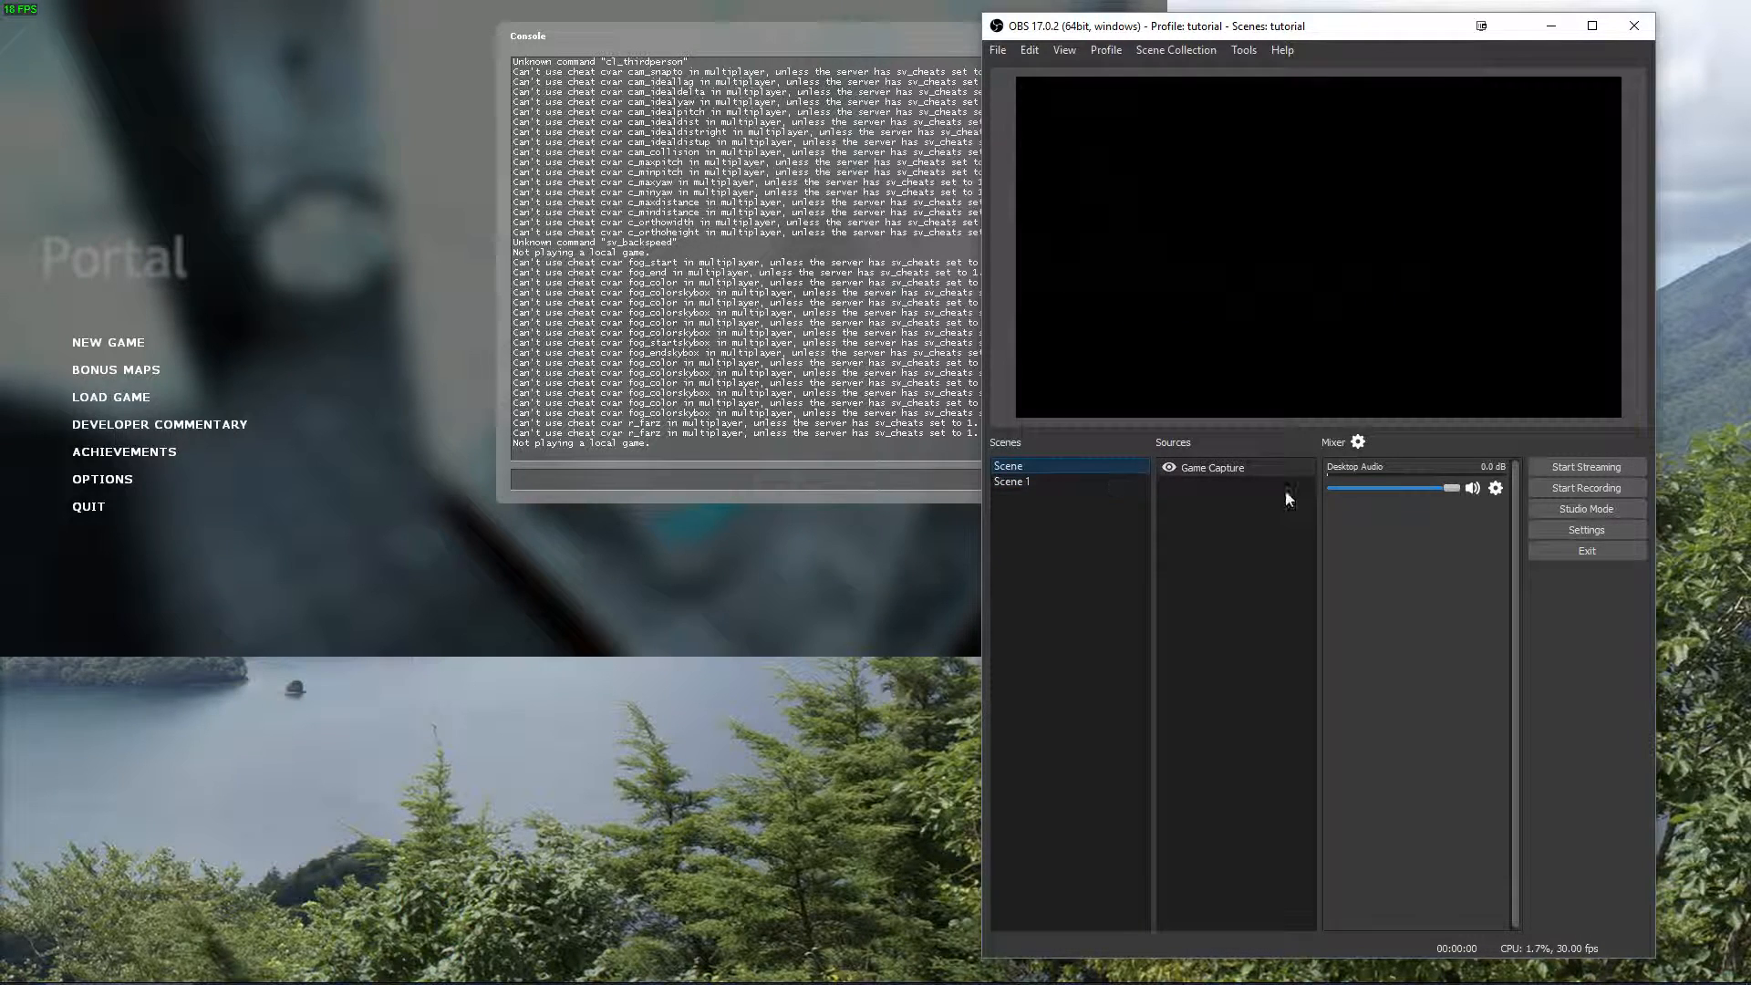
Remove the separate Game Capture 1 source from Scene 1.
{"action": "left_click", "coordinate": [1026, 481]}
{"action": "right_click", "coordinate": [1231, 465]}
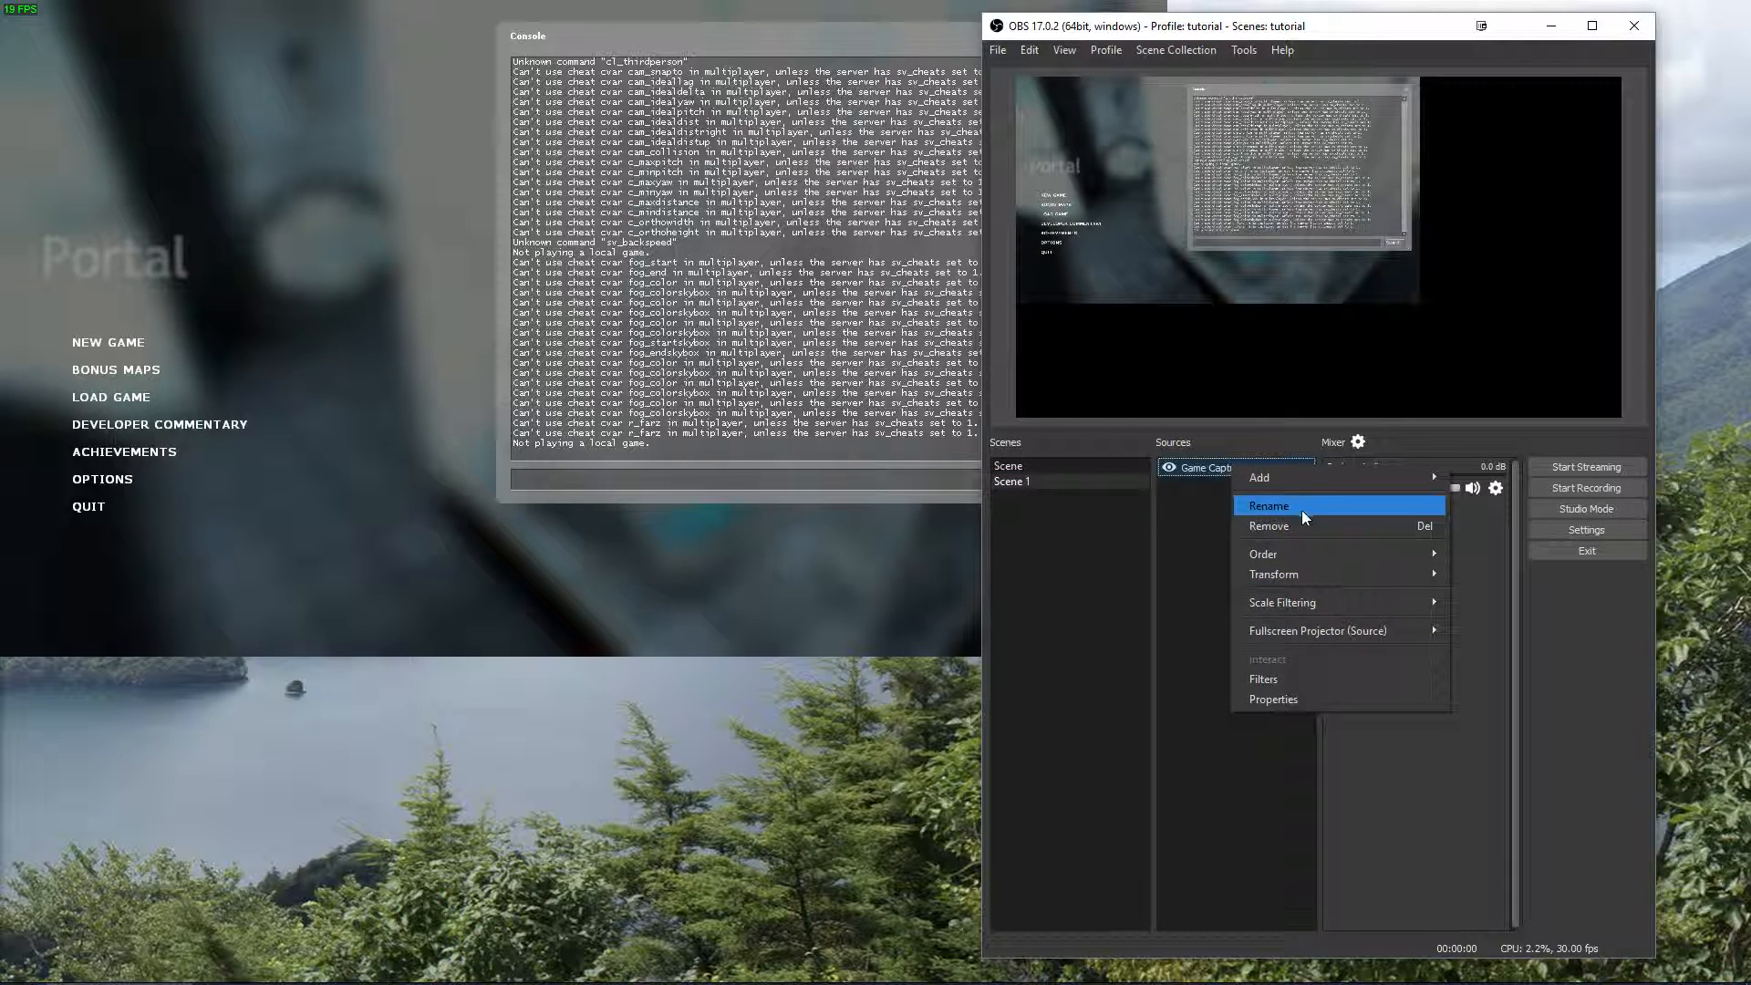
{"action": "left_click", "coordinate": [1285, 528]}
{"action": "left_click", "coordinate": [1392, 521]}
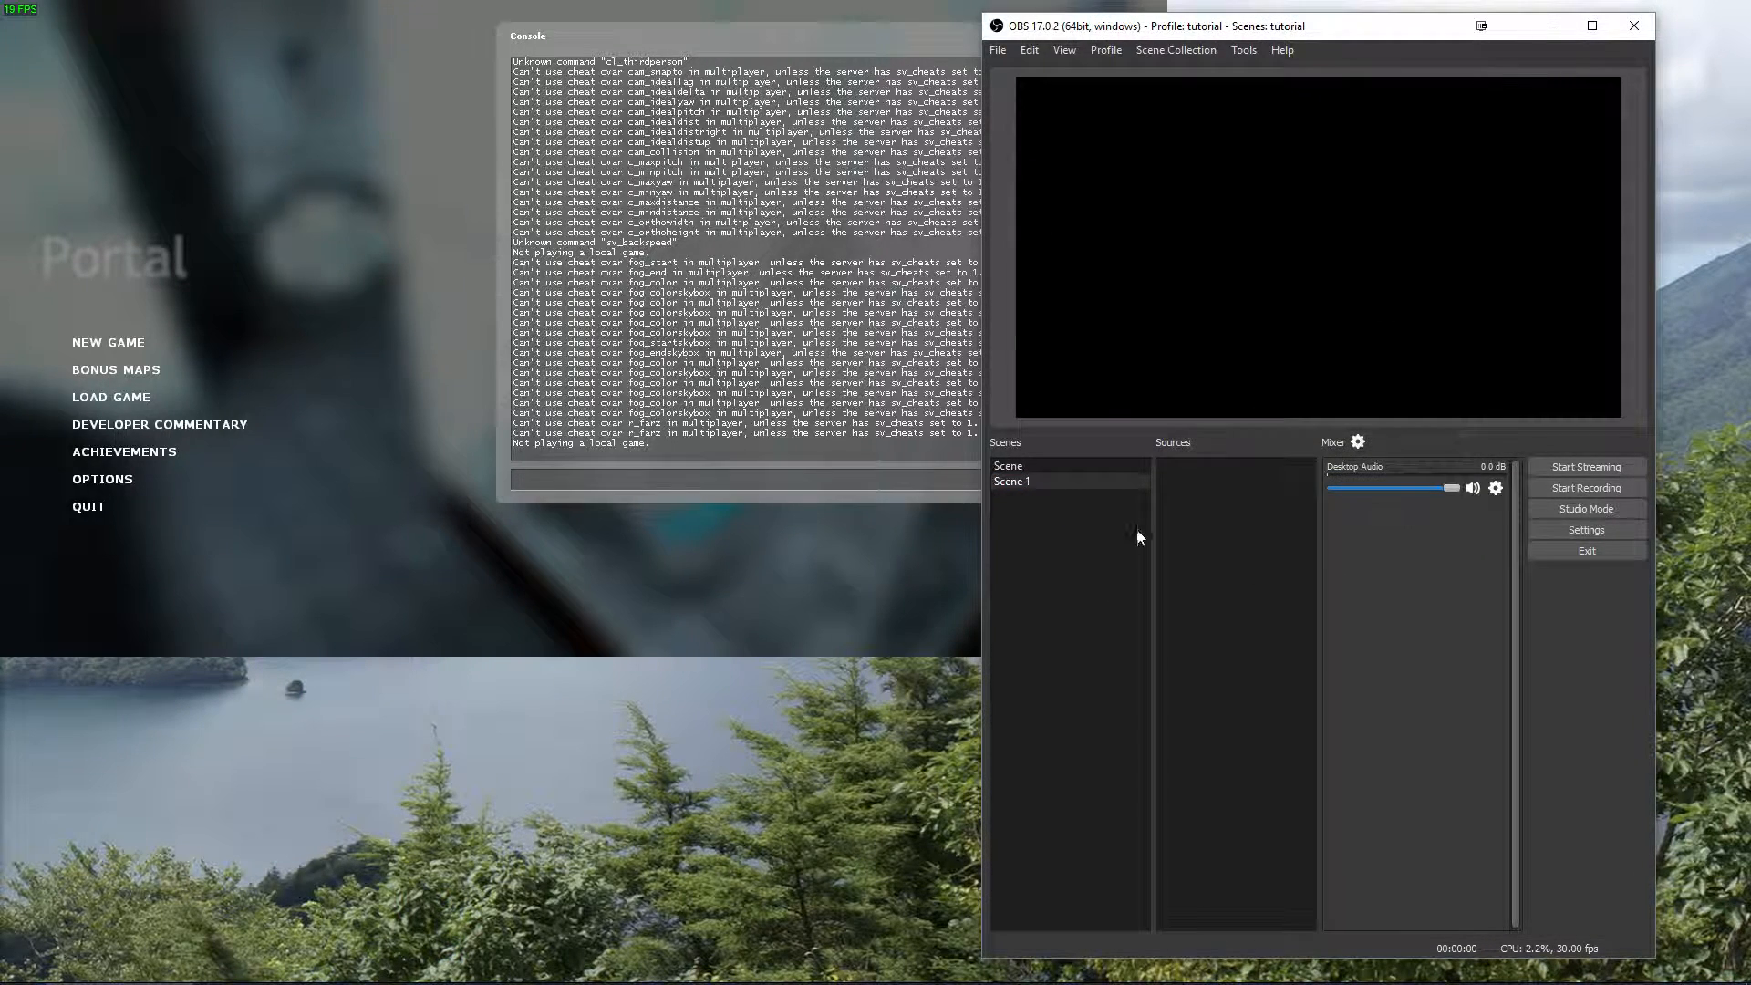
Add the existing Game Capture source to Scene 1 instead of creating a new one.
{"action": "right_click", "coordinate": [1213, 478]}
{"action": "mouse_move", "coordinate": [1250, 491]}
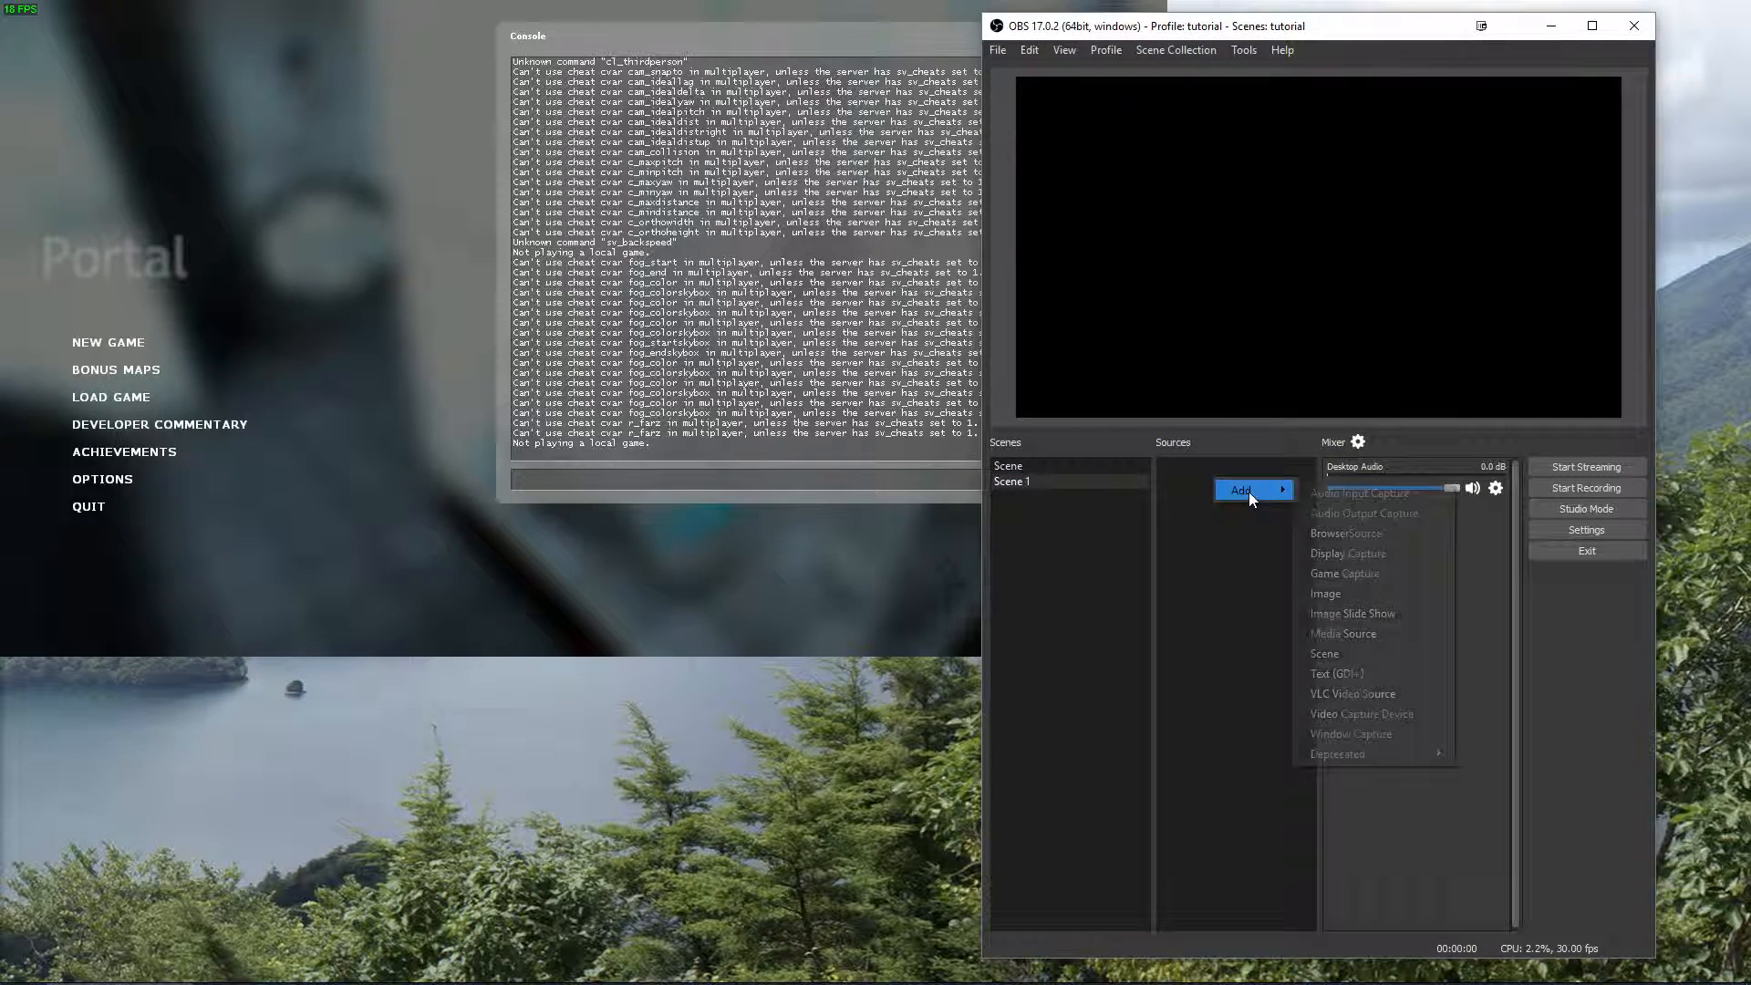
{"action": "left_click", "coordinate": [1350, 572]}
{"action": "left_click", "coordinate": [1213, 438]}
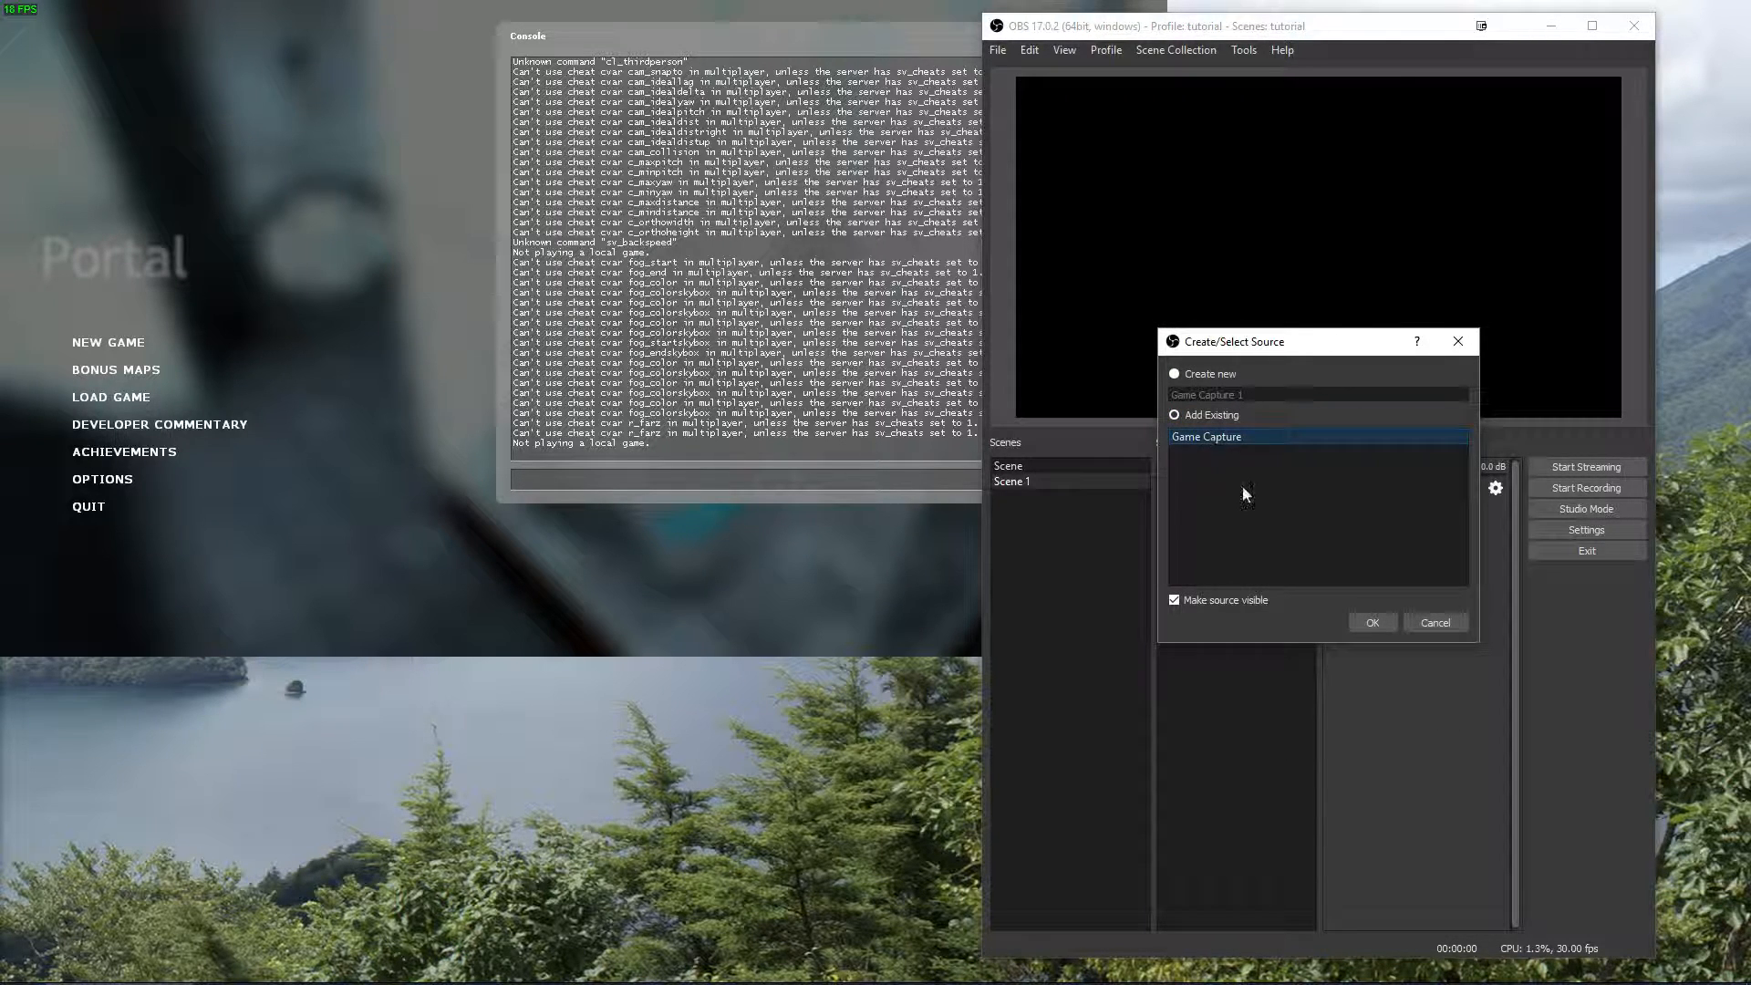
{"action": "left_click", "coordinate": [1372, 621]}
Add a Crop/Pad filter to the Game Capture source in the first scene, keeping the default filter name.
{"action": "left_click", "coordinate": [1031, 465]}
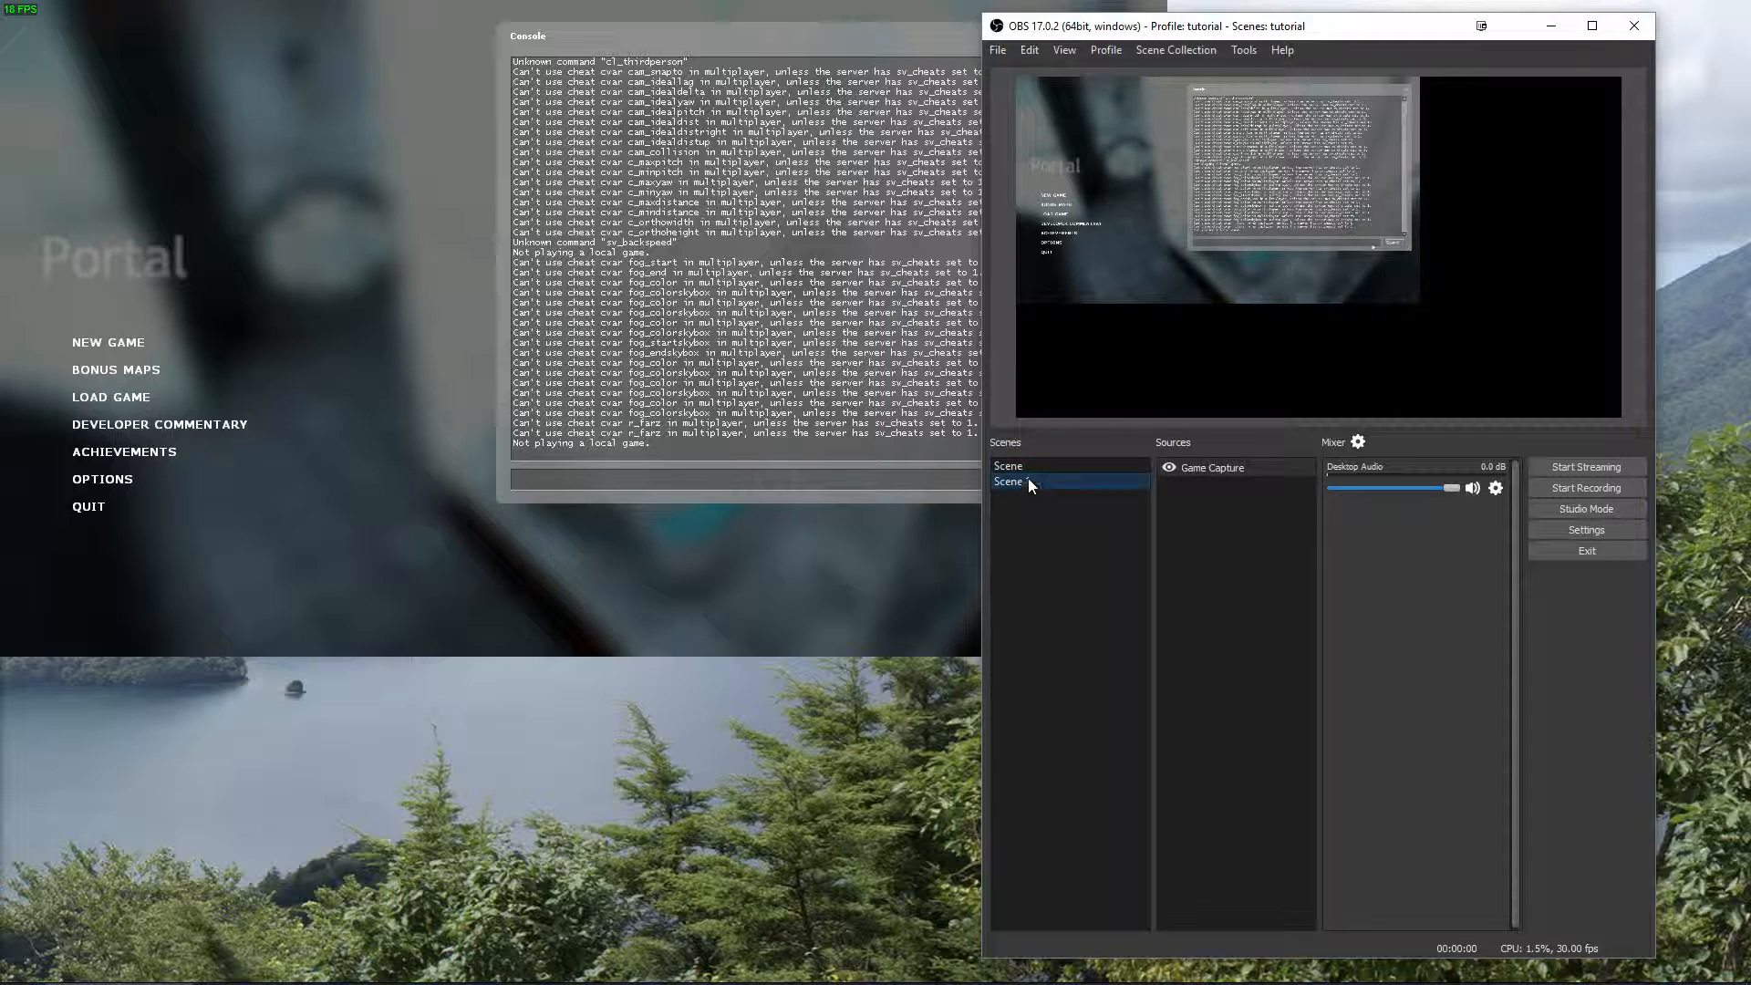
{"action": "right_click", "coordinate": [1219, 474]}
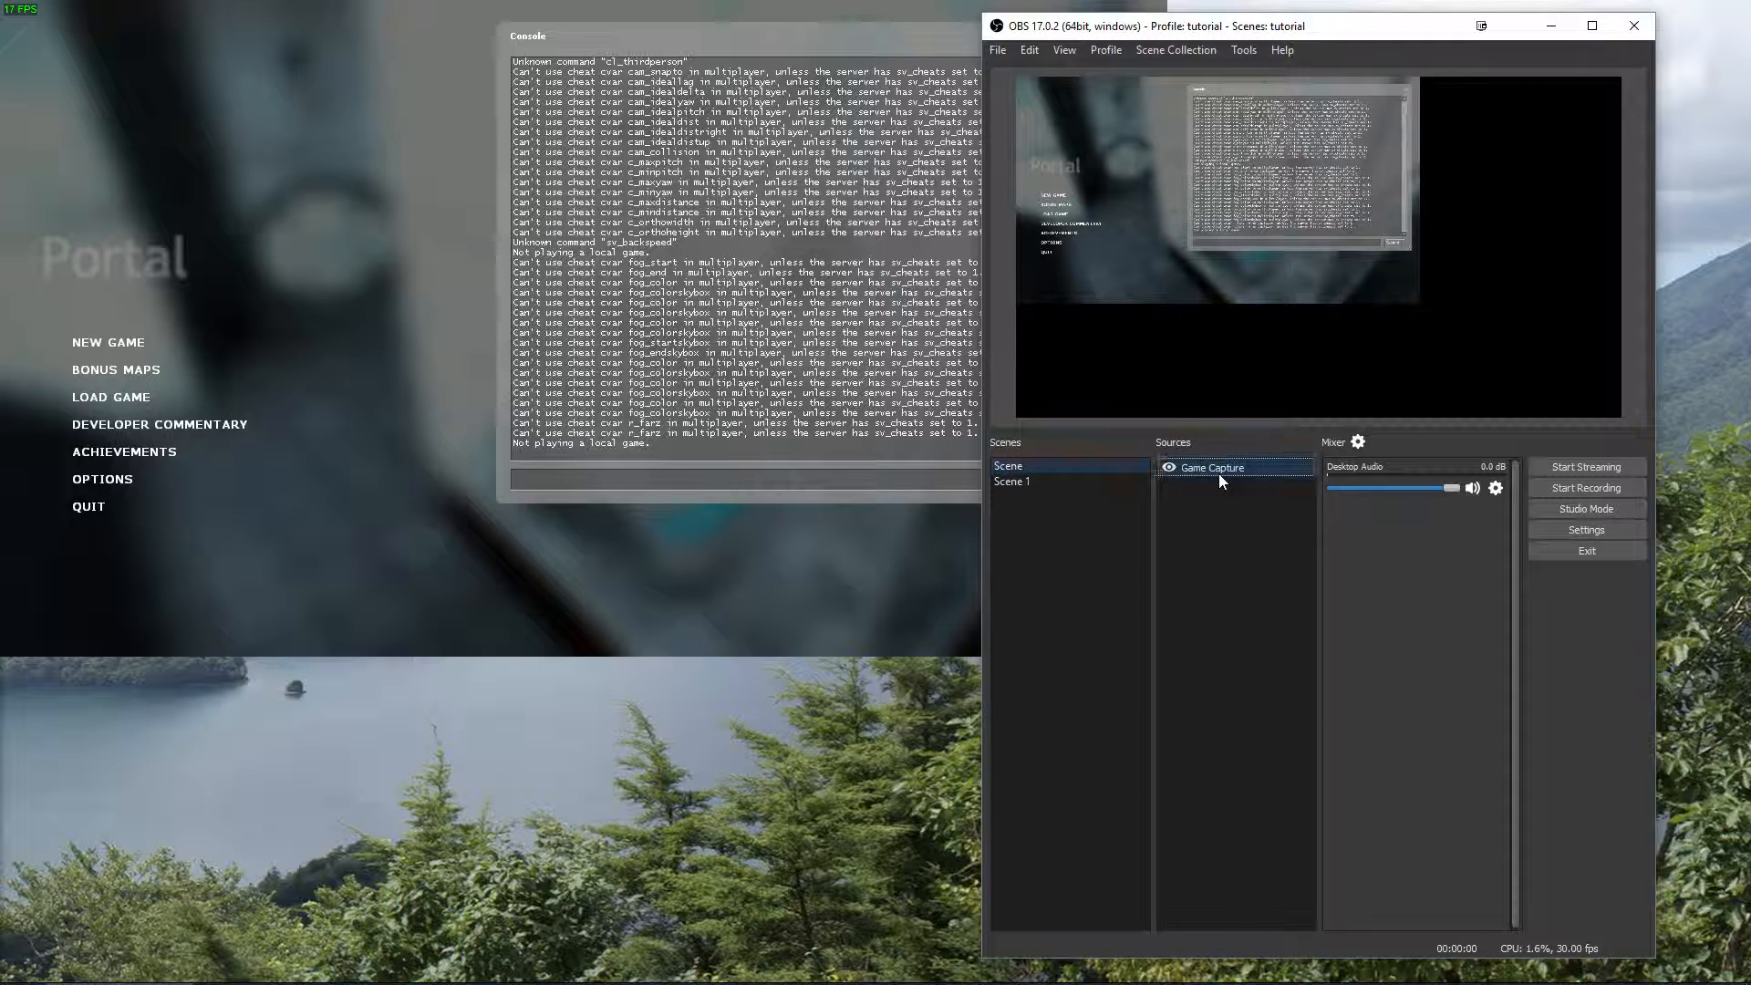
{"action": "left_click", "coordinate": [1287, 687]}
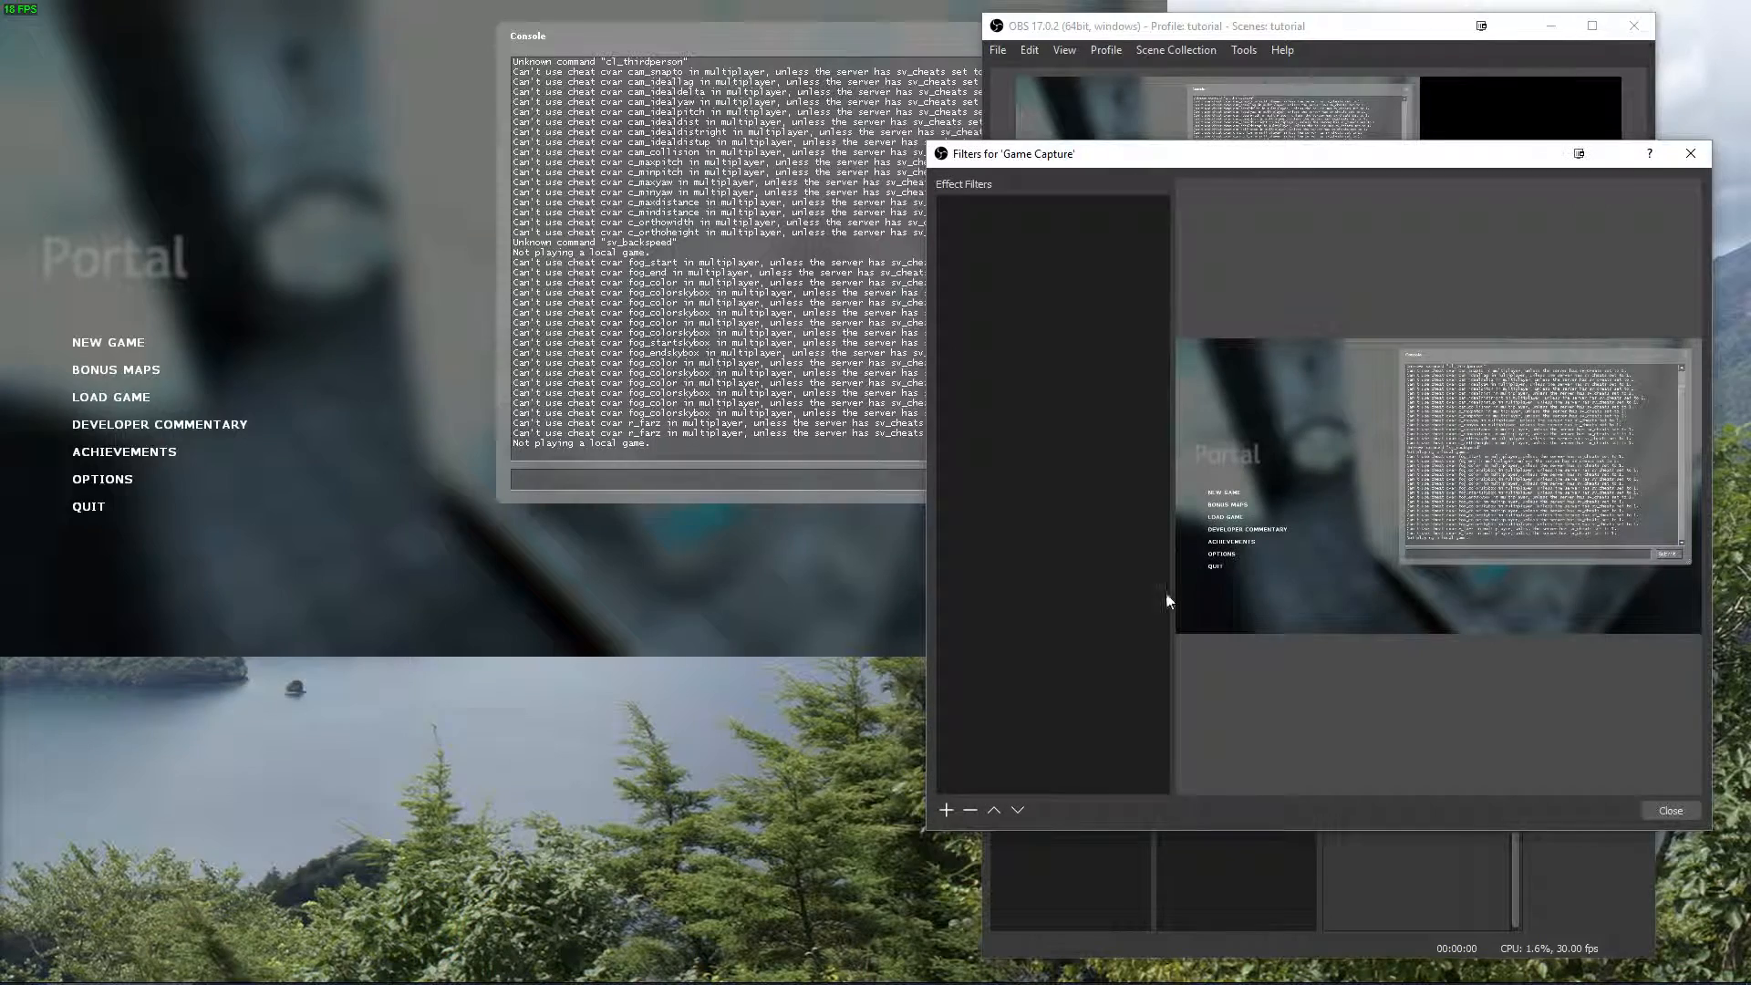
{"action": "left_click", "coordinate": [945, 810]}
{"action": "left_click", "coordinate": [999, 834]}
{"action": "left_click", "coordinate": [1283, 528]}
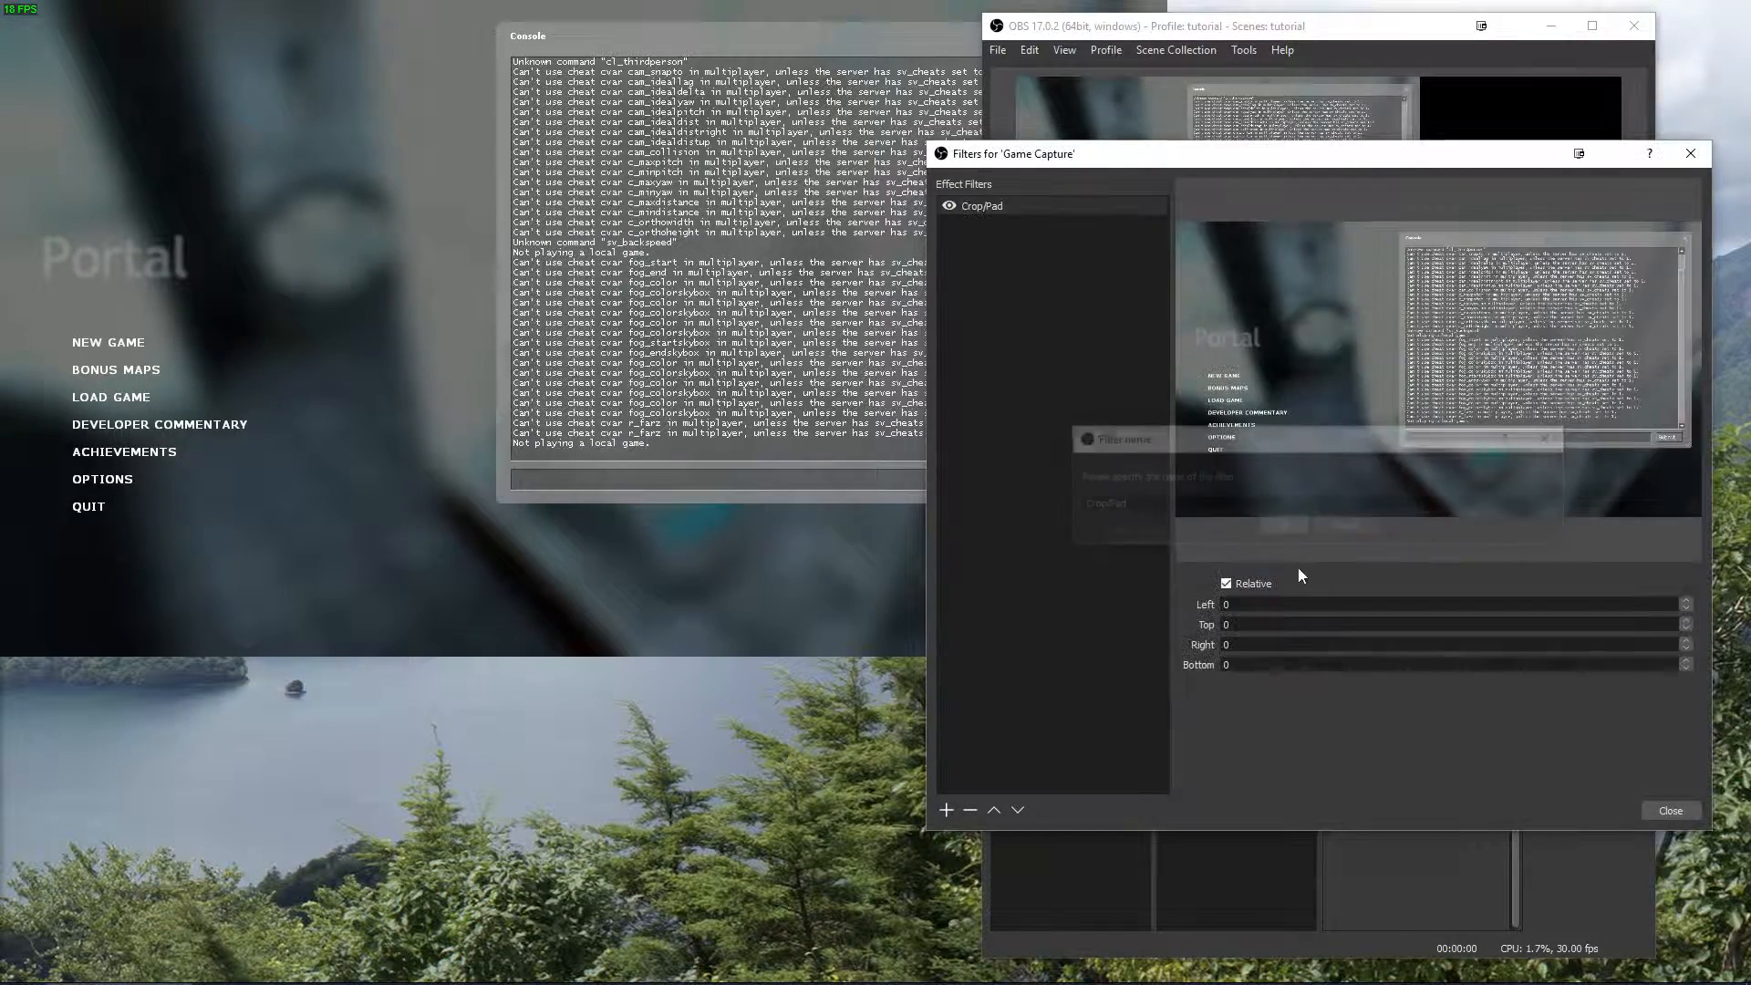
Set the Crop/Pad filter's Left value to -11, lower Top to a negative value, and check the effect in Scene 1.
{"action": "scroll", "coordinate": [1266, 608], "scroll_direction": "down", "scroll_amount": 10}
{"action": "scroll", "coordinate": [1267, 608], "scroll_direction": "down", "scroll_amount": 1}
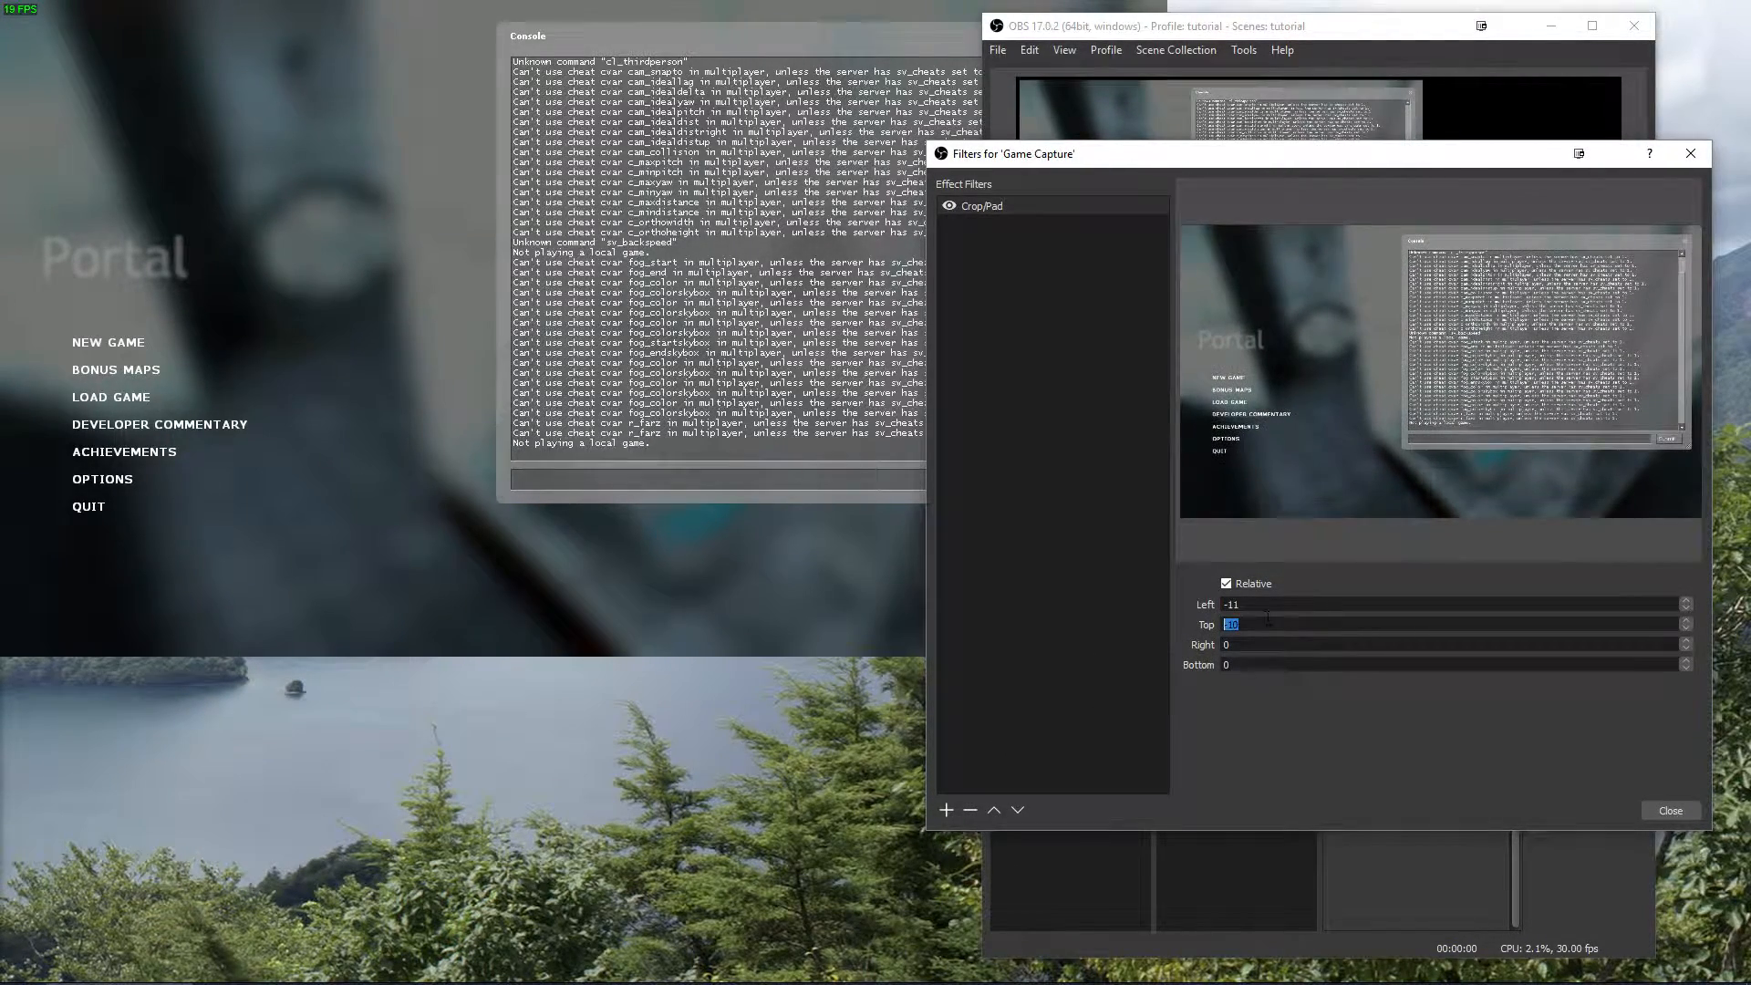
{"action": "scroll", "coordinate": [1280, 623], "scroll_direction": "down", "scroll_amount": 20}
{"action": "scroll", "coordinate": [1280, 623], "scroll_direction": "down", "scroll_amount": 2}
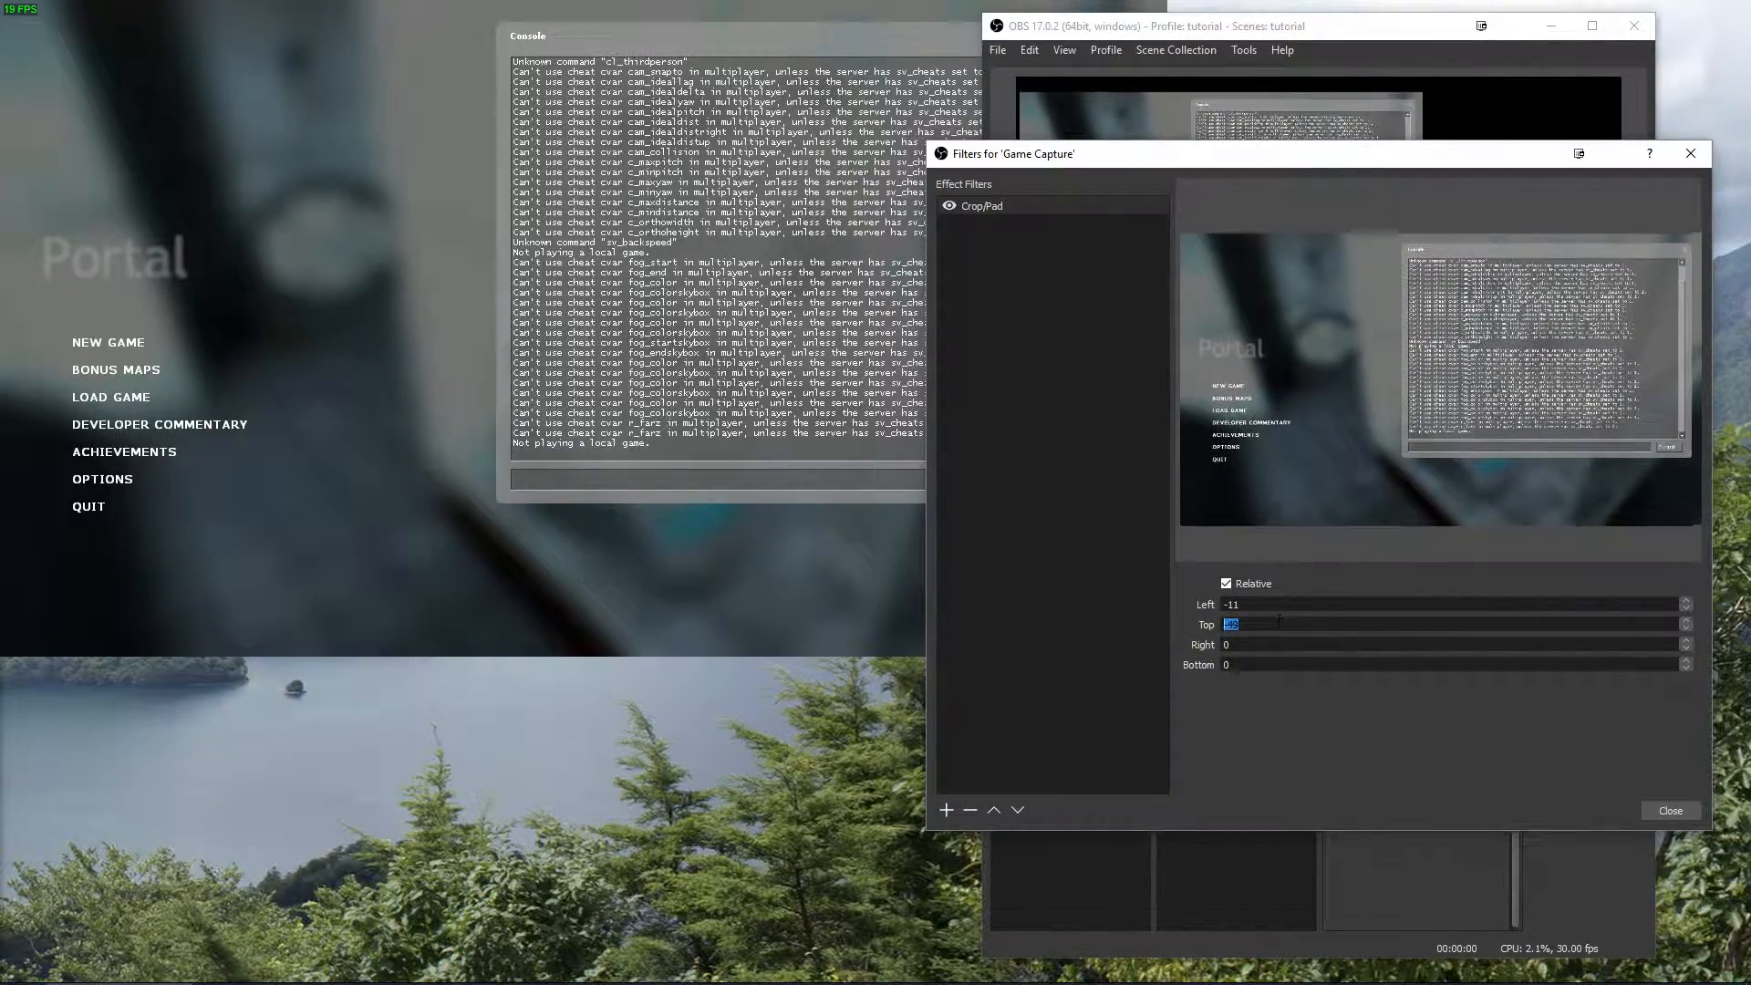
{"action": "scroll", "coordinate": [1286, 624], "scroll_direction": "down", "scroll_amount": 20}
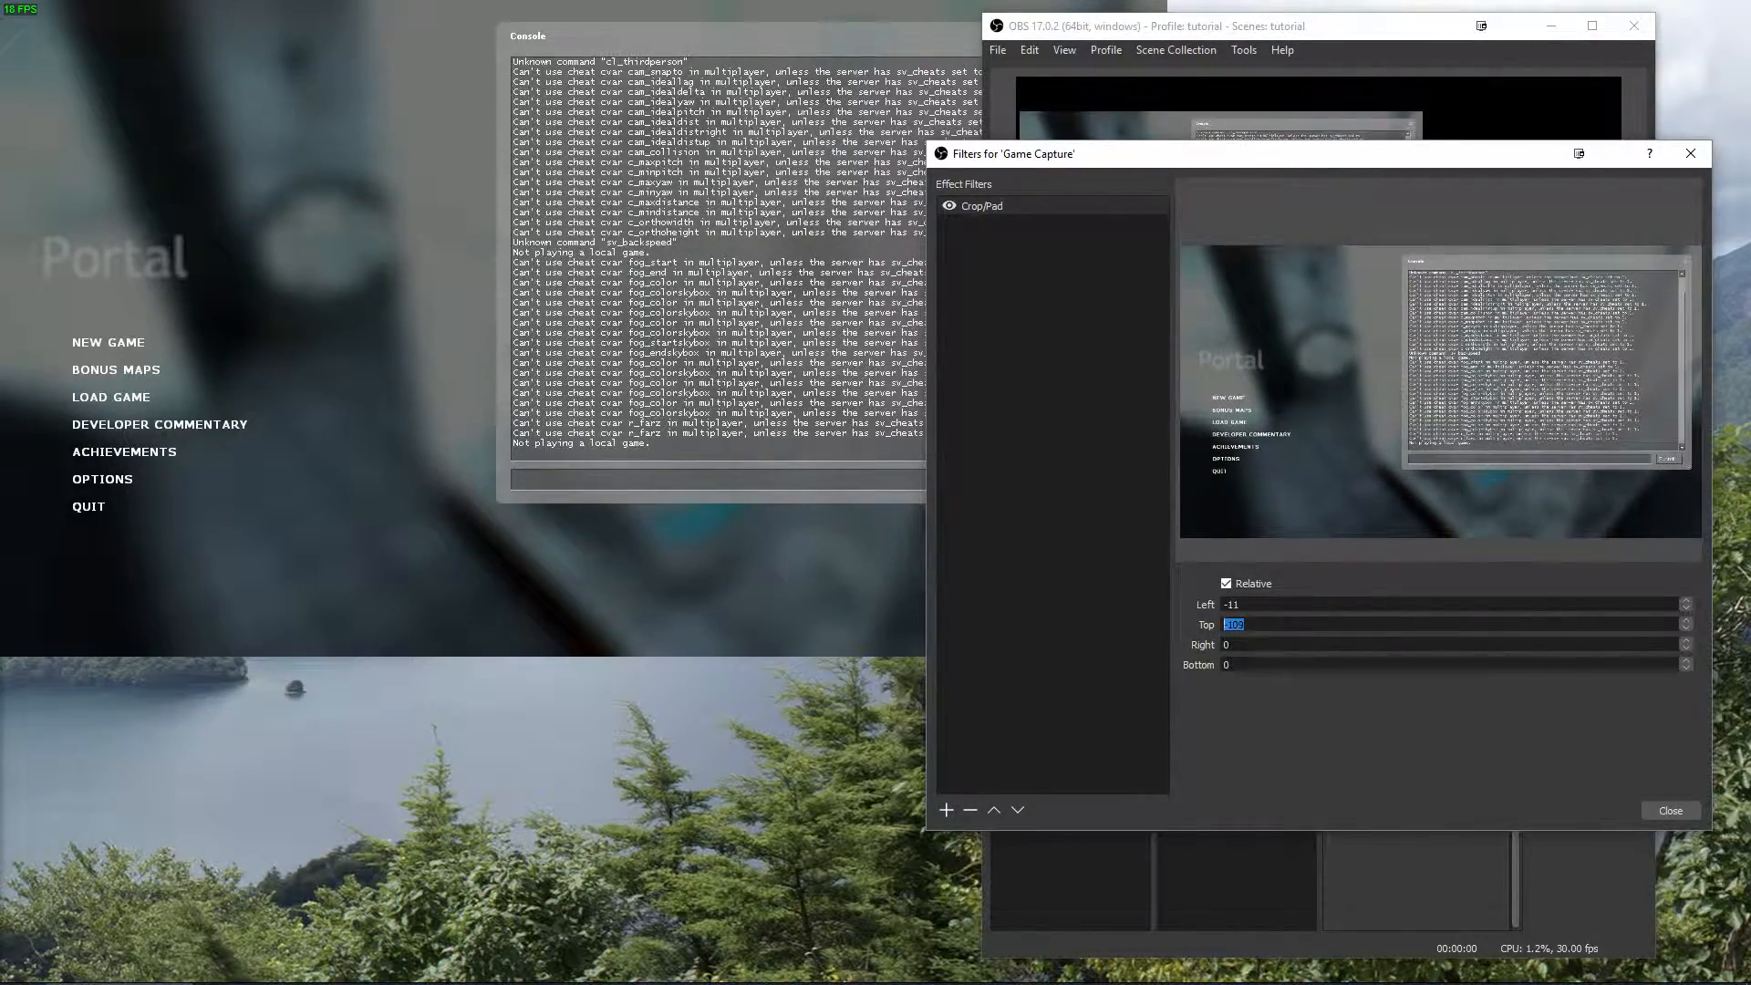
{"action": "left_click", "coordinate": [1669, 811]}
{"action": "left_click", "coordinate": [1025, 481]}
Remove the Crop/Pad filter from the Game Capture source in the first scene.
{"action": "left_click", "coordinate": [1031, 468]}
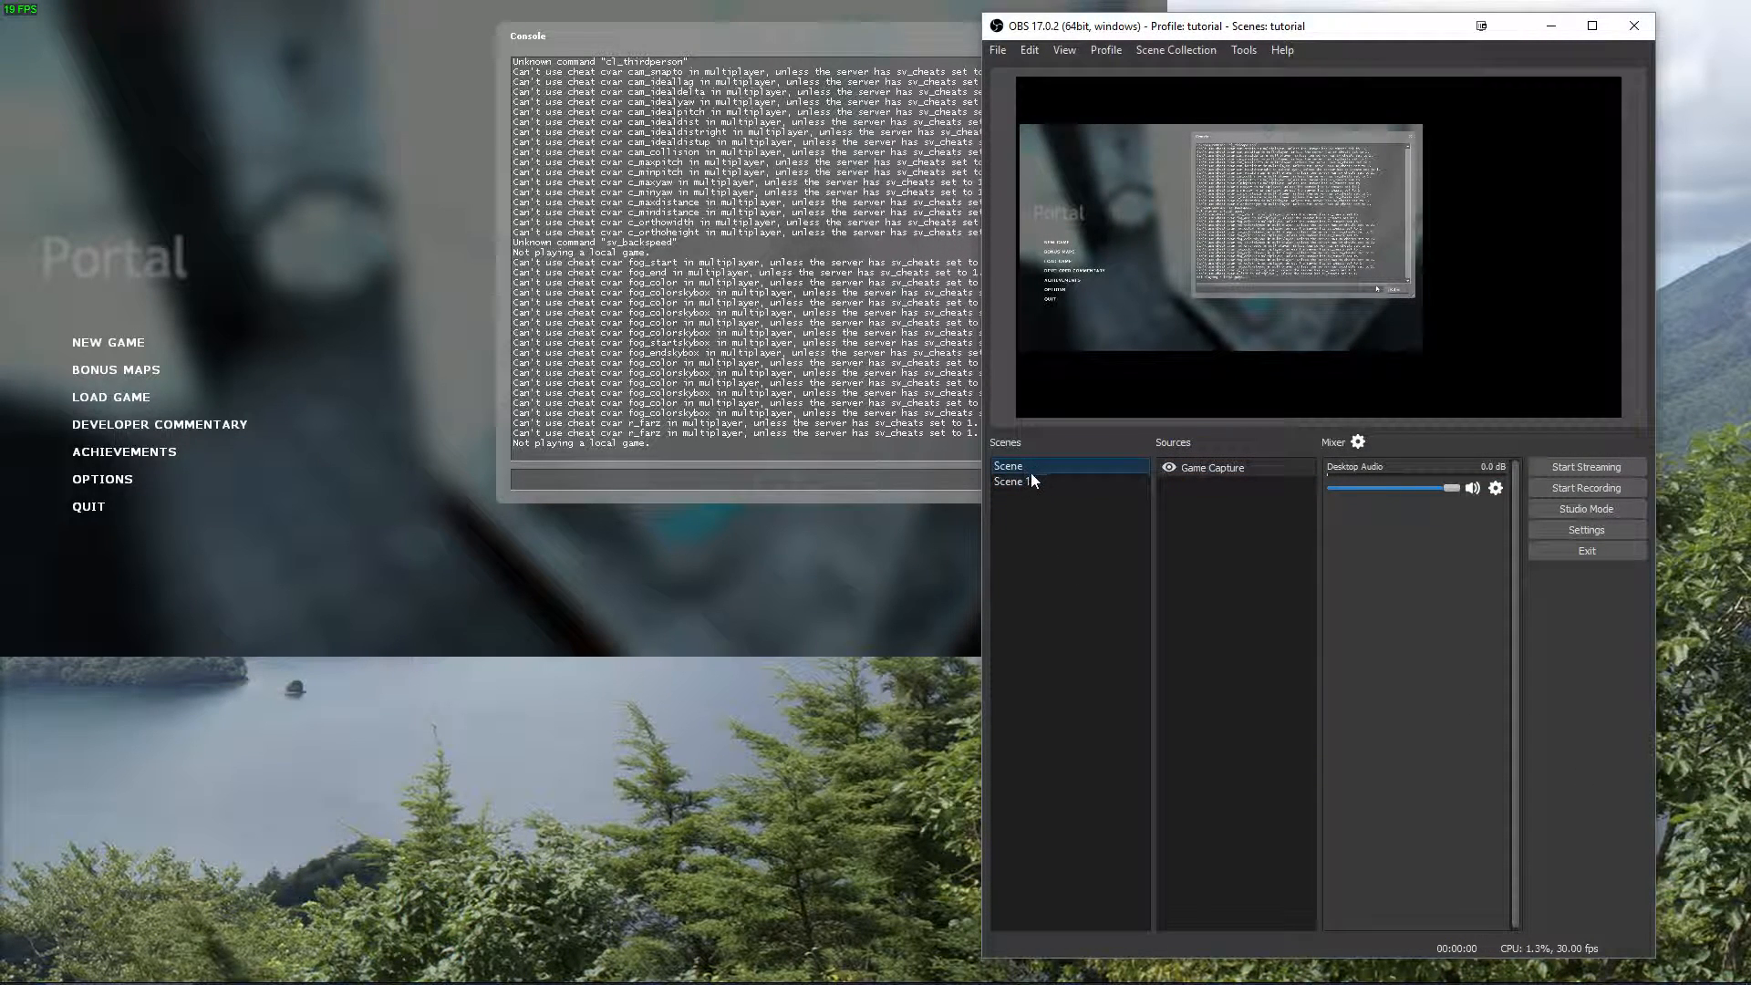
{"action": "right_click", "coordinate": [1236, 469]}
{"action": "left_click", "coordinate": [1286, 685]}
{"action": "left_click", "coordinate": [970, 809]}
{"action": "left_click", "coordinate": [1368, 518]}
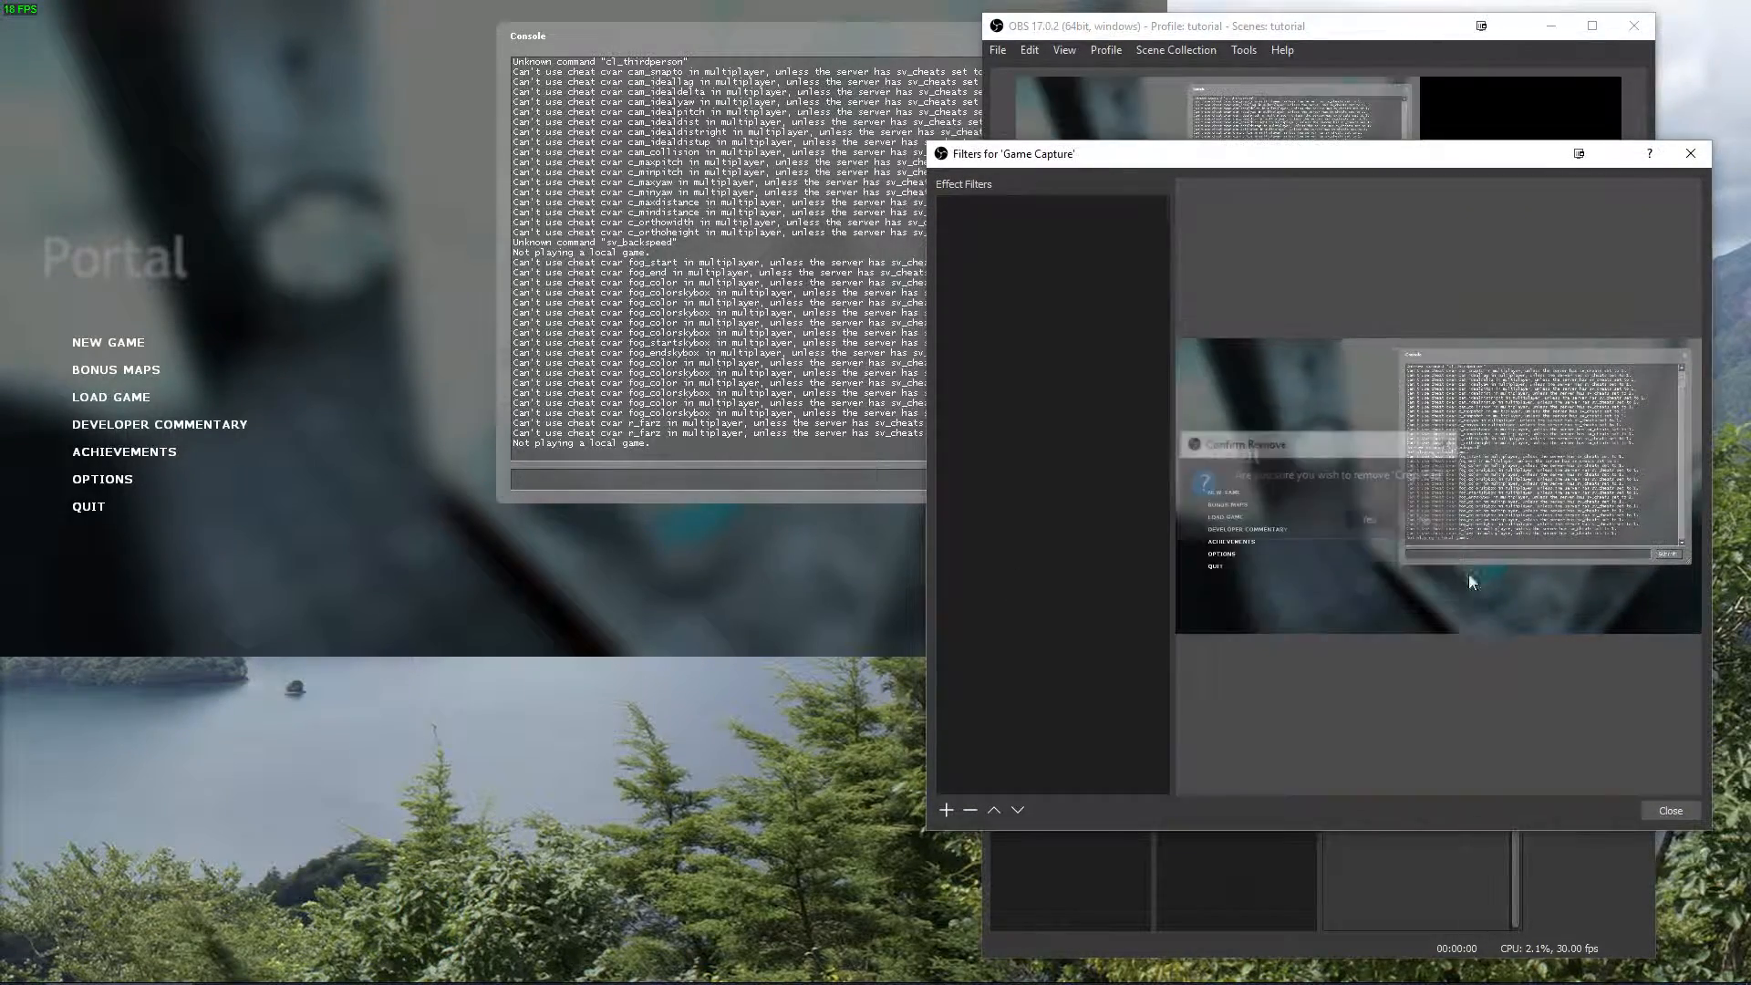
Close the filter settings and crop the Game Capture's right edge in the first scene to just before the console window.
{"action": "left_click", "coordinate": [1671, 810]}
{"action": "left_click", "coordinate": [1266, 189]}
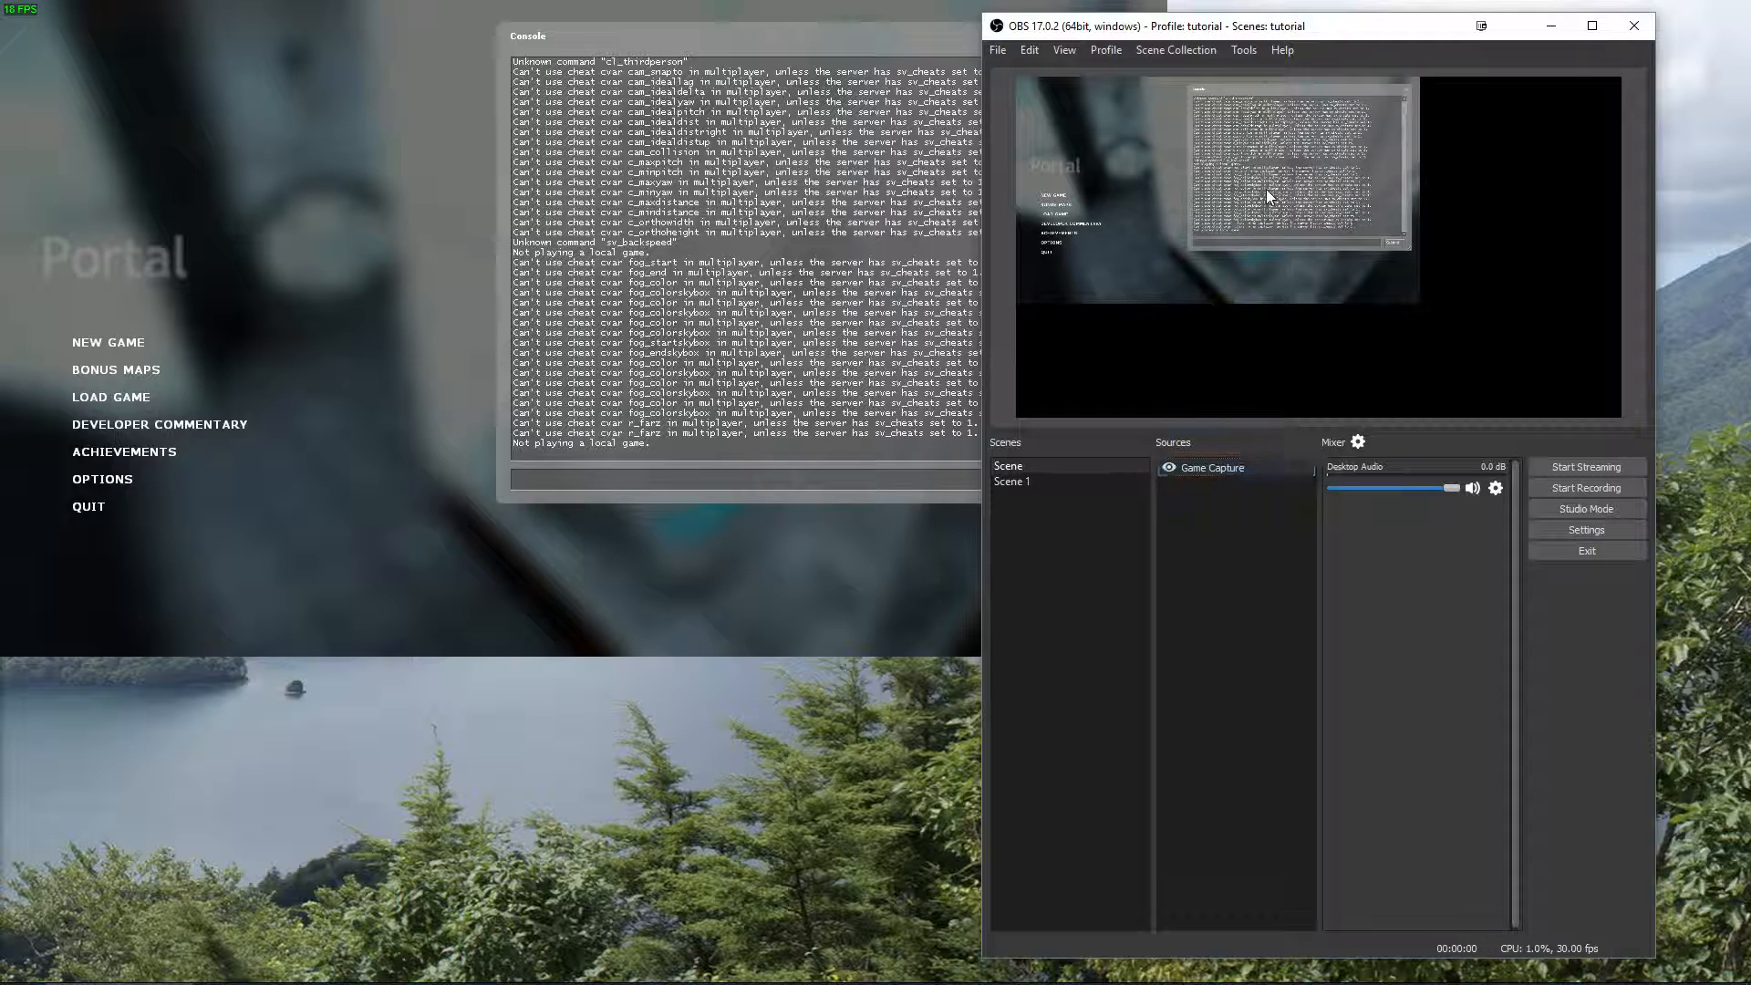
{"action": "right_click", "coordinate": [1246, 199]}
{"action": "left_click", "coordinate": [1315, 232]}
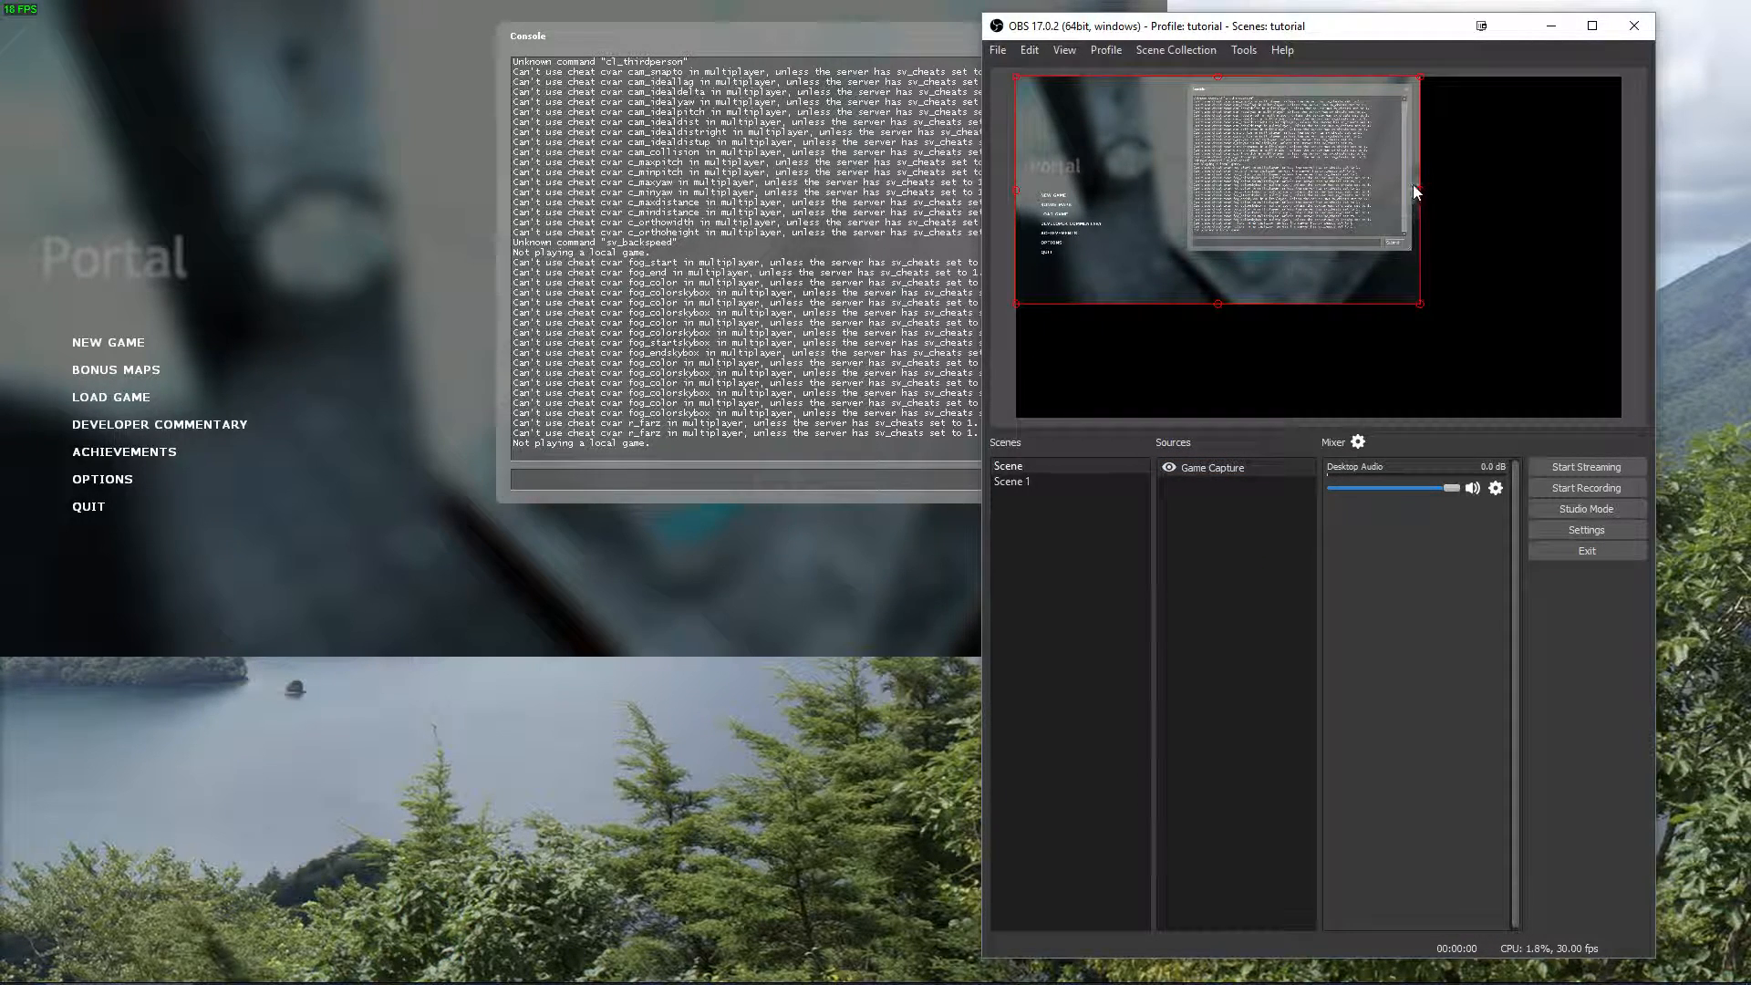
{"action": "left_click_drag", "start_coordinate": [1419, 188], "coordinate": [1193, 204]}
Compare the Game Capture in the first scene with the one in Scene 1.
{"action": "left_click", "coordinate": [1019, 480]}
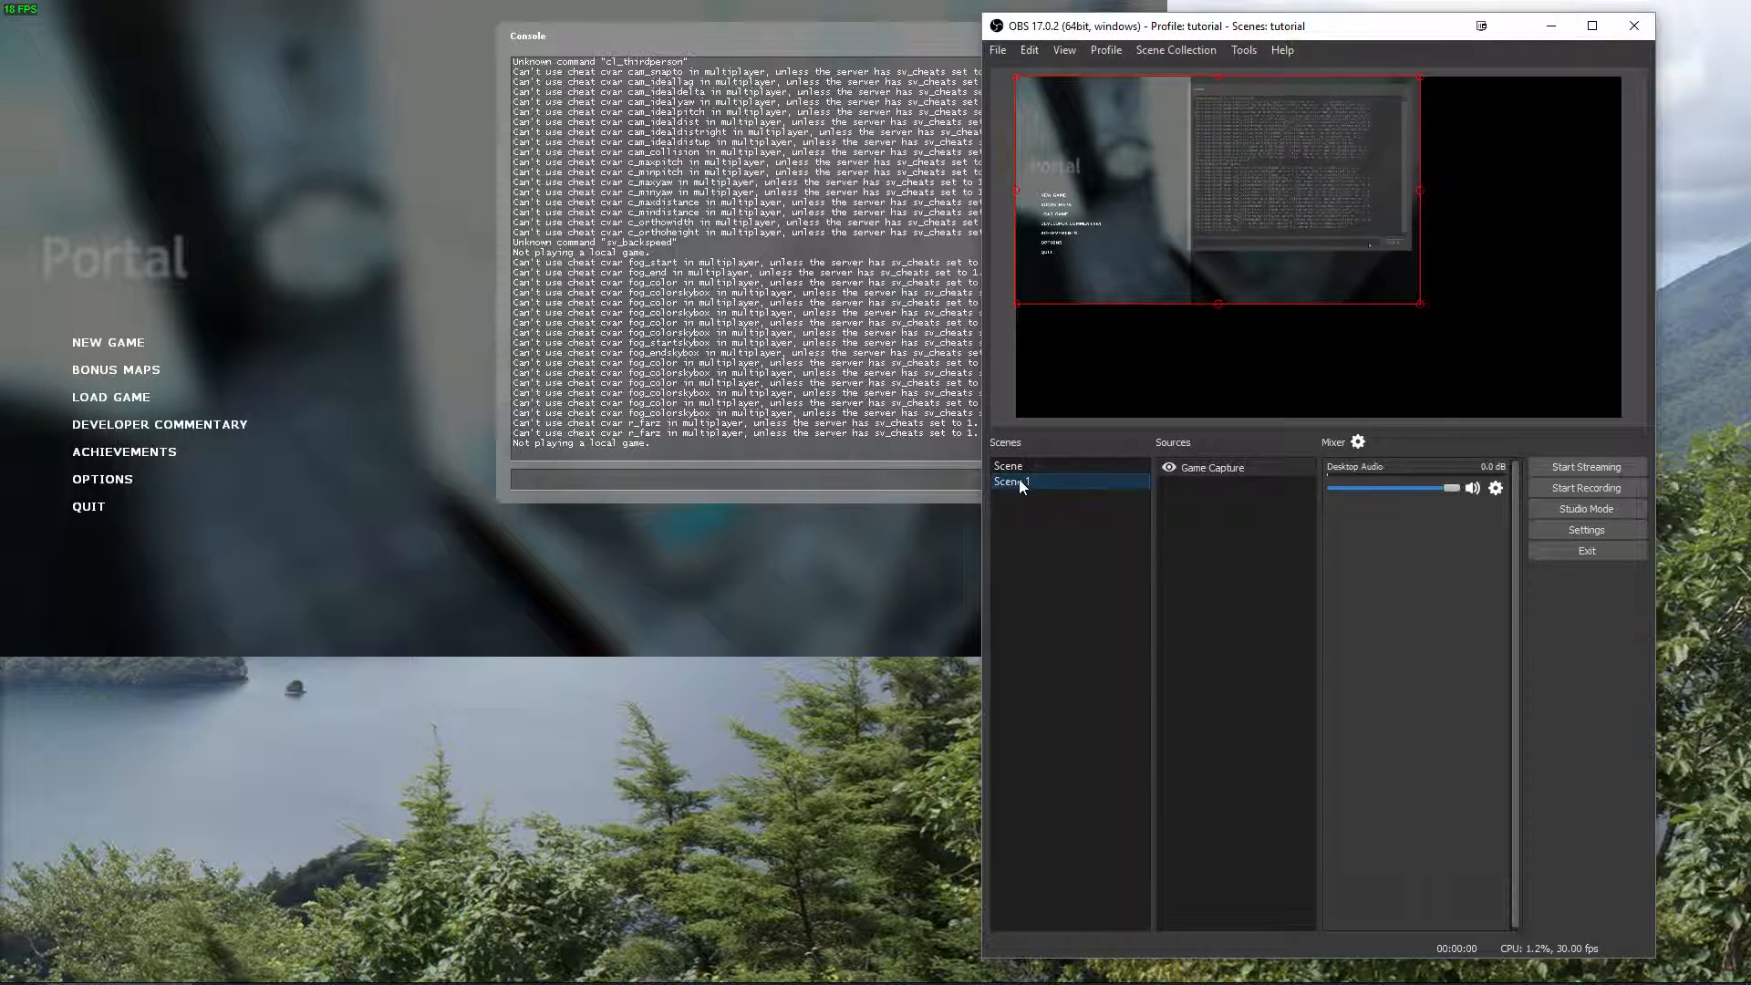
{"action": "left_click", "coordinate": [1023, 467]}
{"action": "left_click", "coordinate": [1025, 480]}
{"action": "left_click", "coordinate": [1030, 466]}
{"action": "left_click", "coordinate": [1021, 483]}
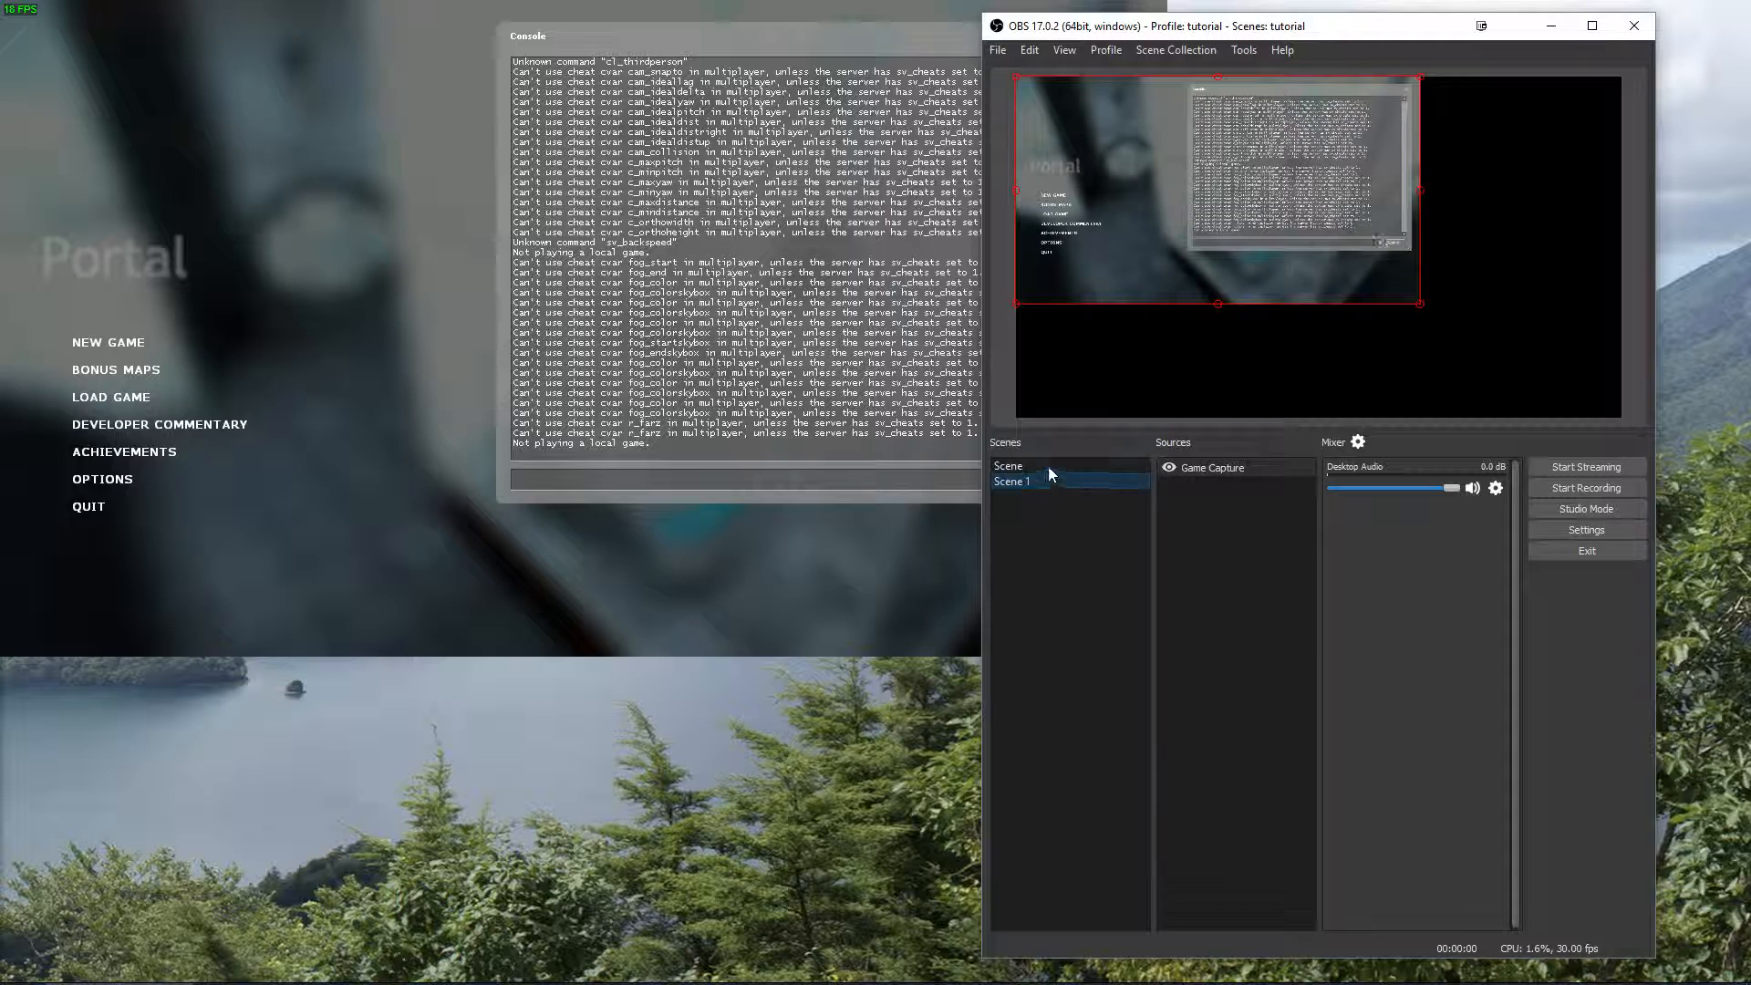
{"action": "left_click", "coordinate": [1047, 467]}
Restore the cropped right side of the Game Capture in the first scene and check it against Scene 1.
{"action": "left_click_drag", "start_coordinate": [1192, 193], "coordinate": [1626, 227]}
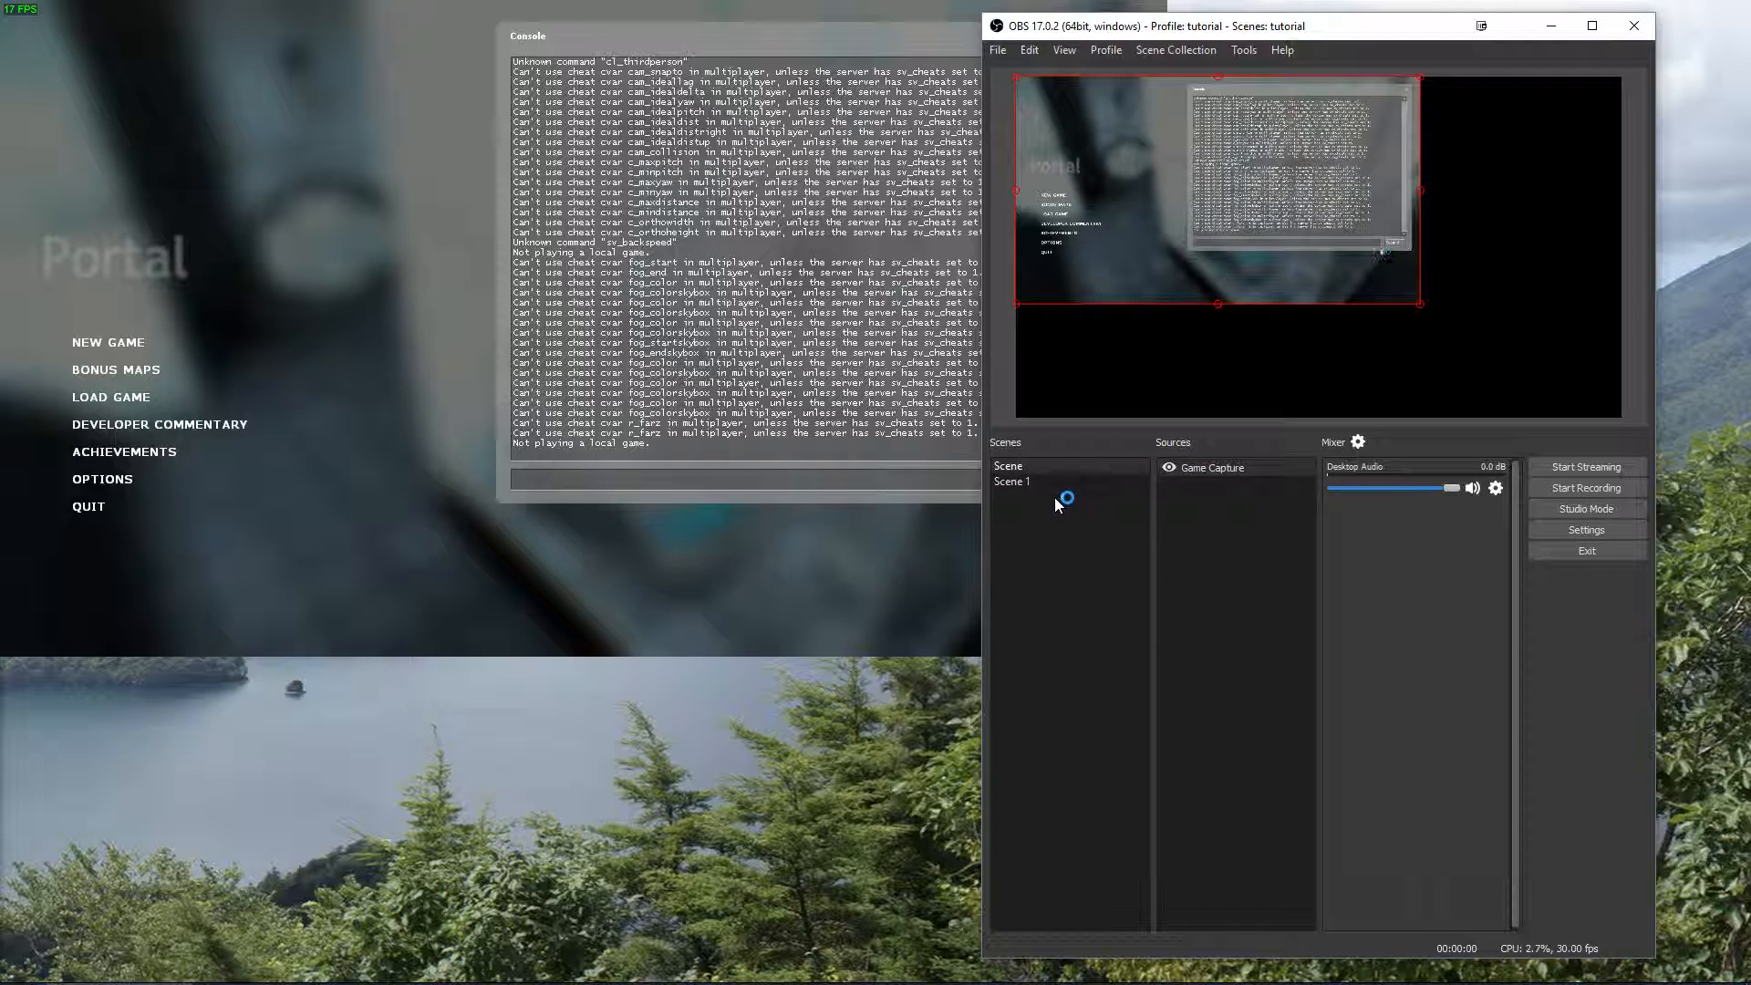
{"action": "left_click", "coordinate": [1021, 480]}
{"action": "left_click", "coordinate": [1032, 466]}
{"action": "left_click", "coordinate": [1020, 483]}
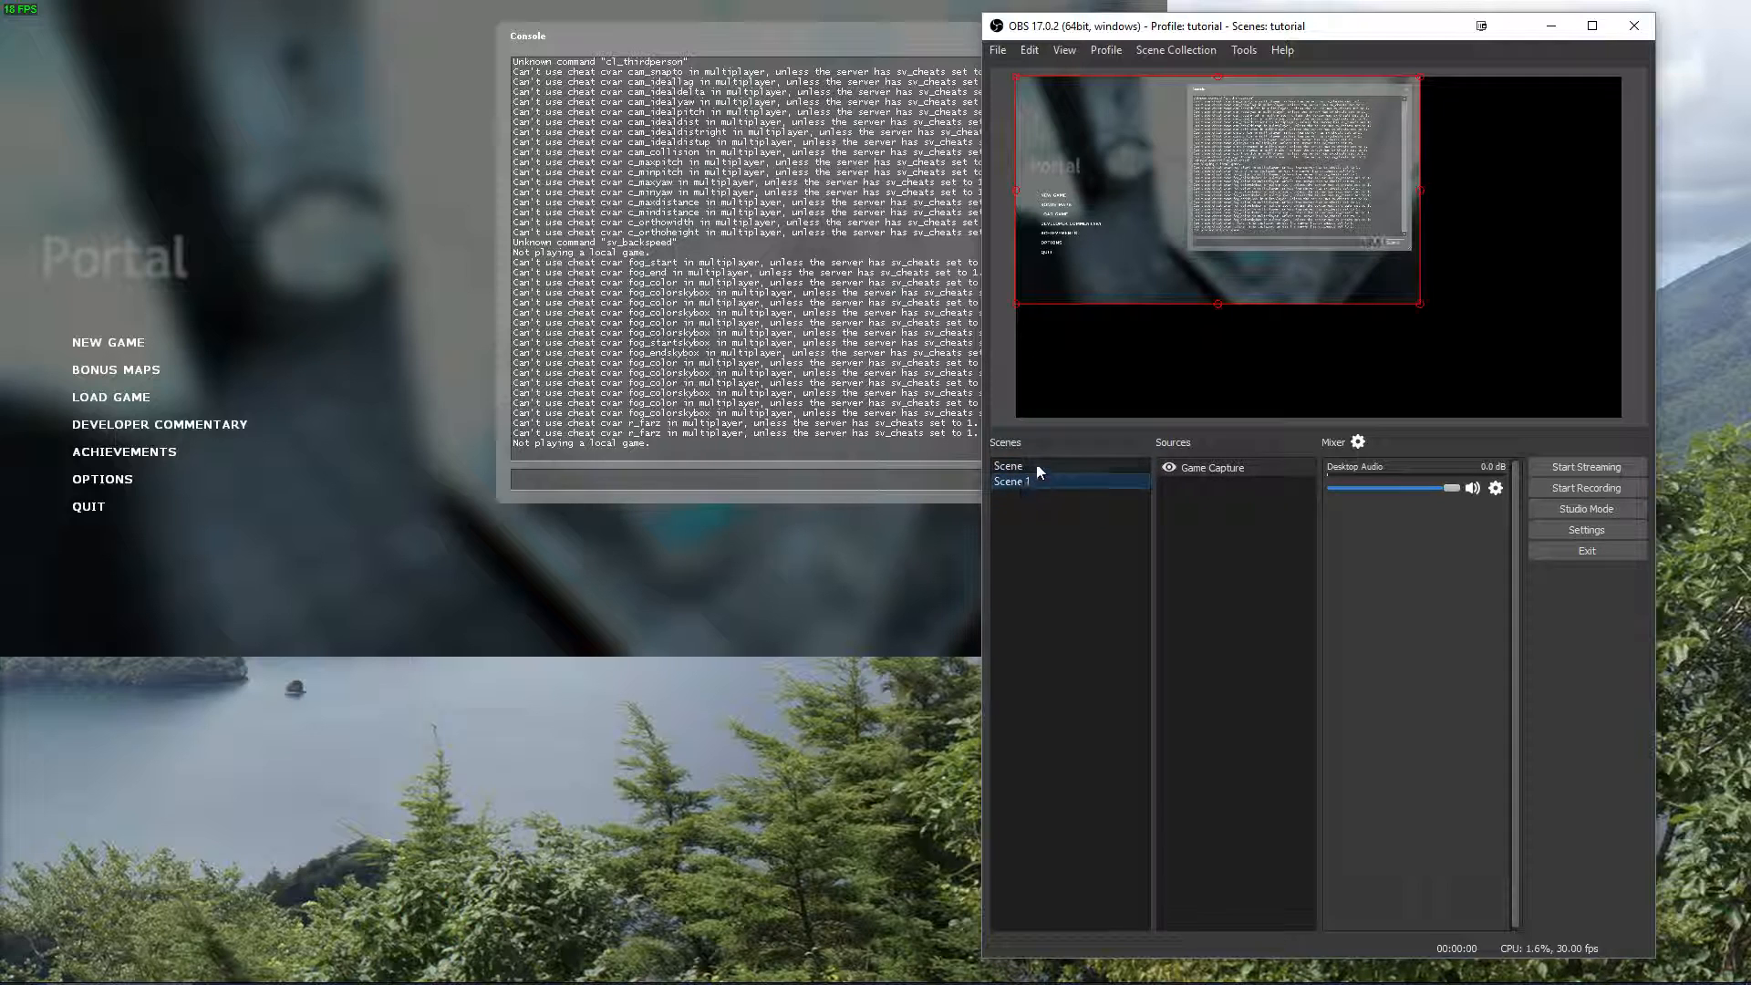
{"action": "right_click", "coordinate": [1198, 509]}
{"action": "mouse_move", "coordinate": [1220, 513]}
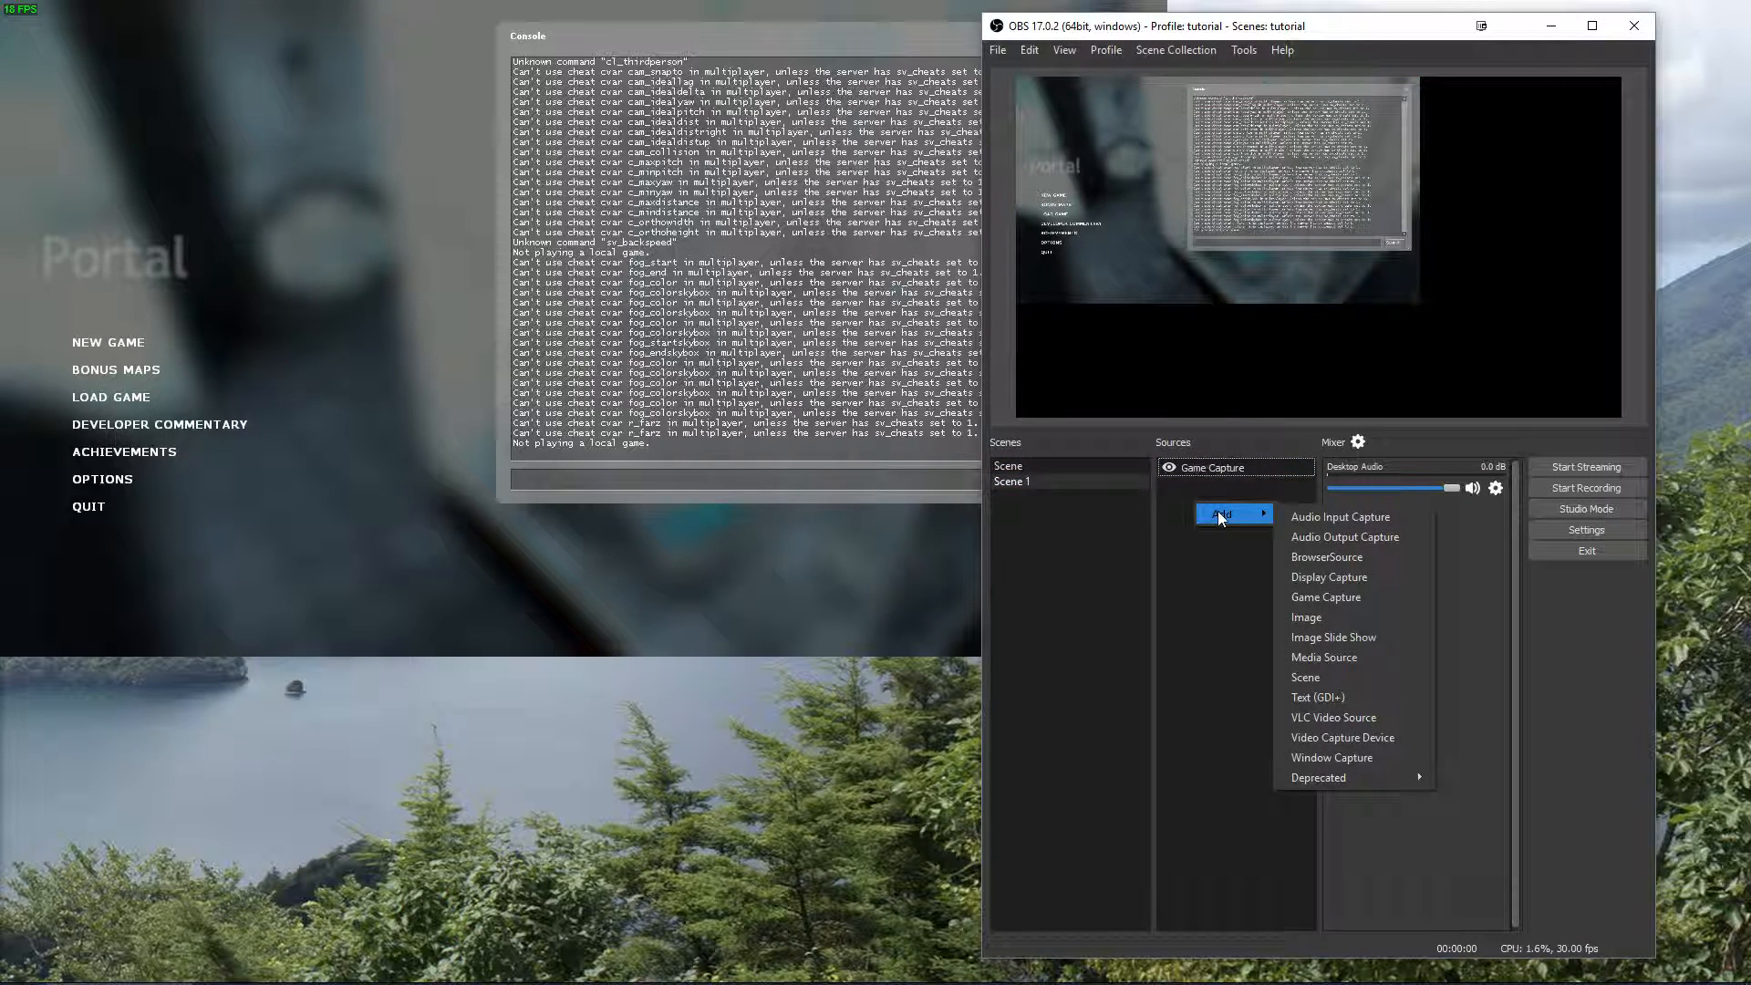
{"action": "left_click", "coordinate": [1173, 565]}
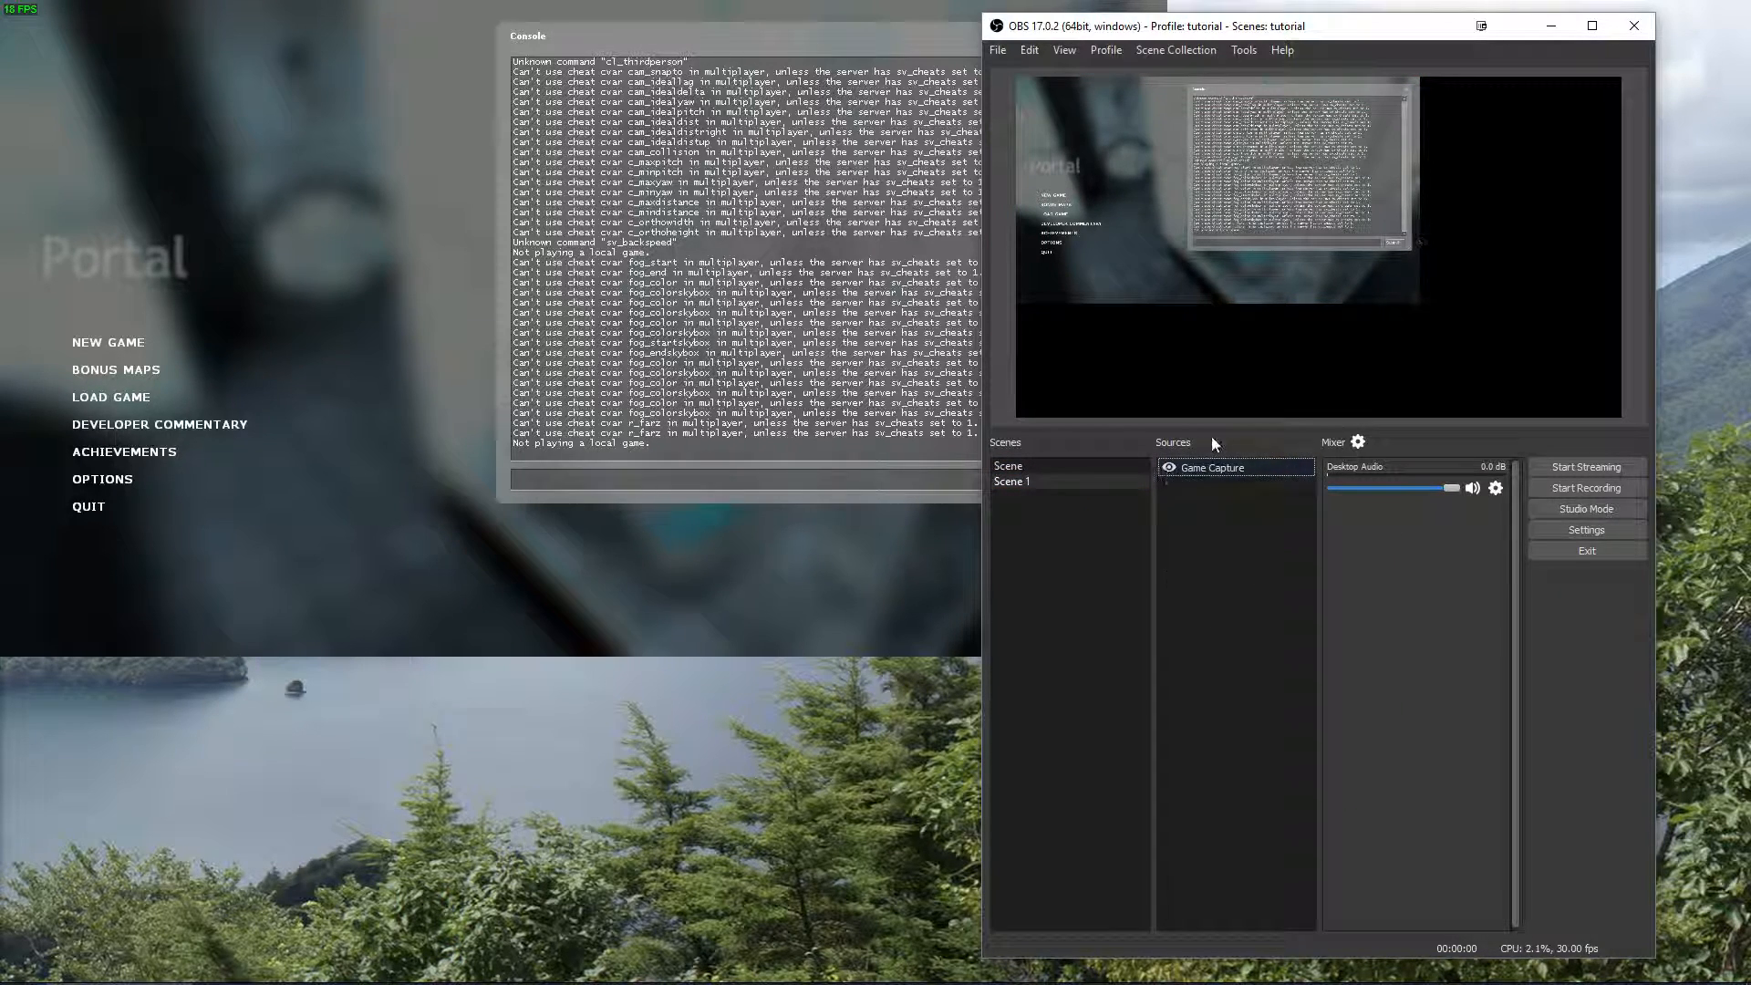
Enlarge the Game Capture in Scene 1 from its lower-right corner until it fills the canvas.
{"action": "left_click", "coordinate": [1202, 194]}
{"action": "left_click_drag", "start_coordinate": [1245, 189], "coordinate": [1166, 173]}
{"action": "left_click_drag", "start_coordinate": [1419, 304], "coordinate": [1616, 412]}
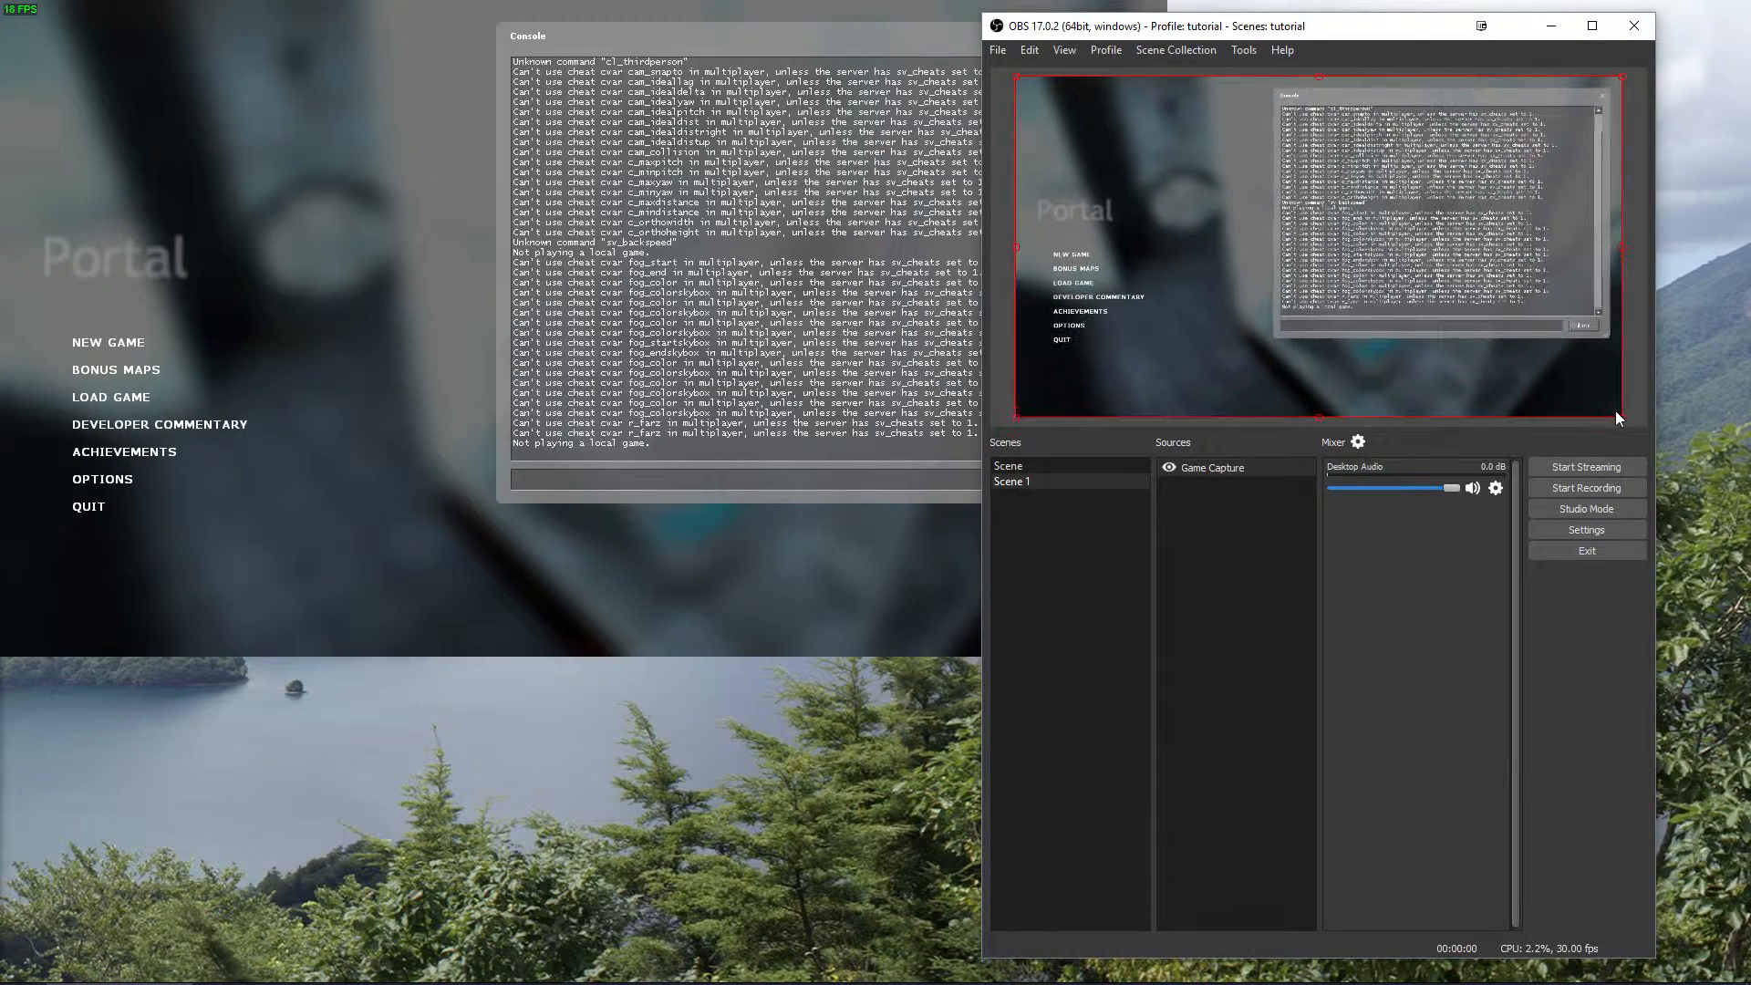
Fit the first scene's Game Capture to the screen and look through its Transform options.
{"action": "left_click", "coordinate": [1026, 463]}
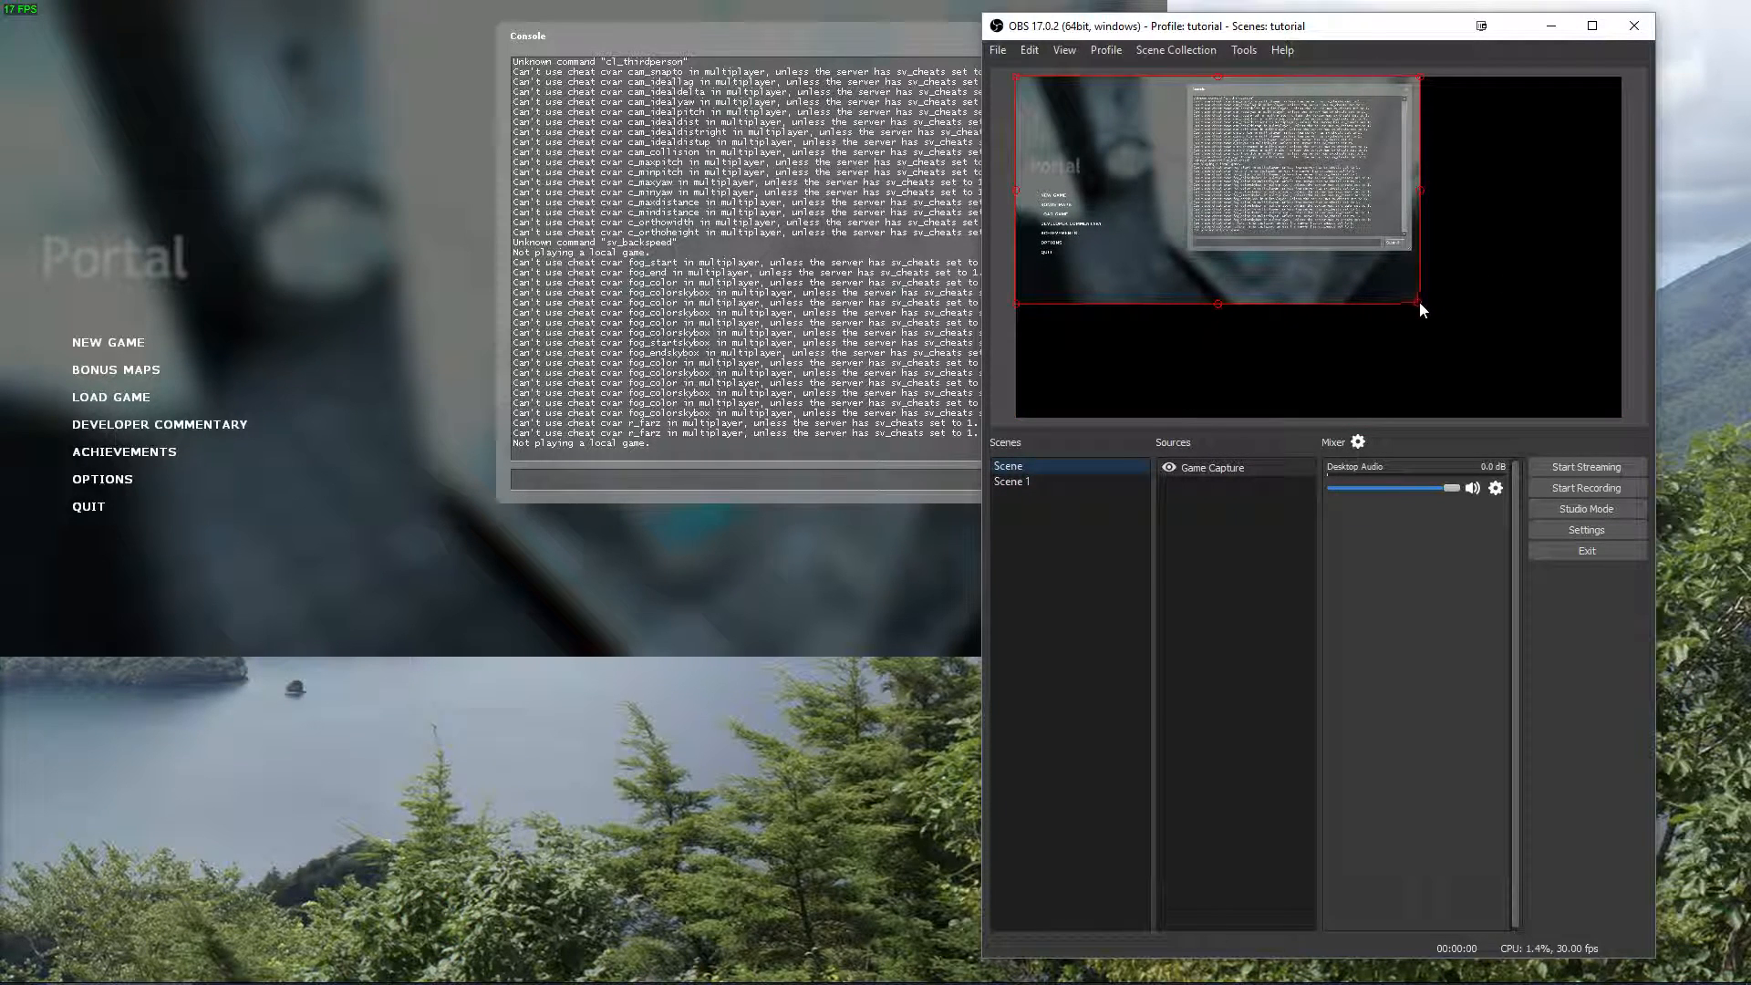
{"action": "key", "text": "ctrl+f"}
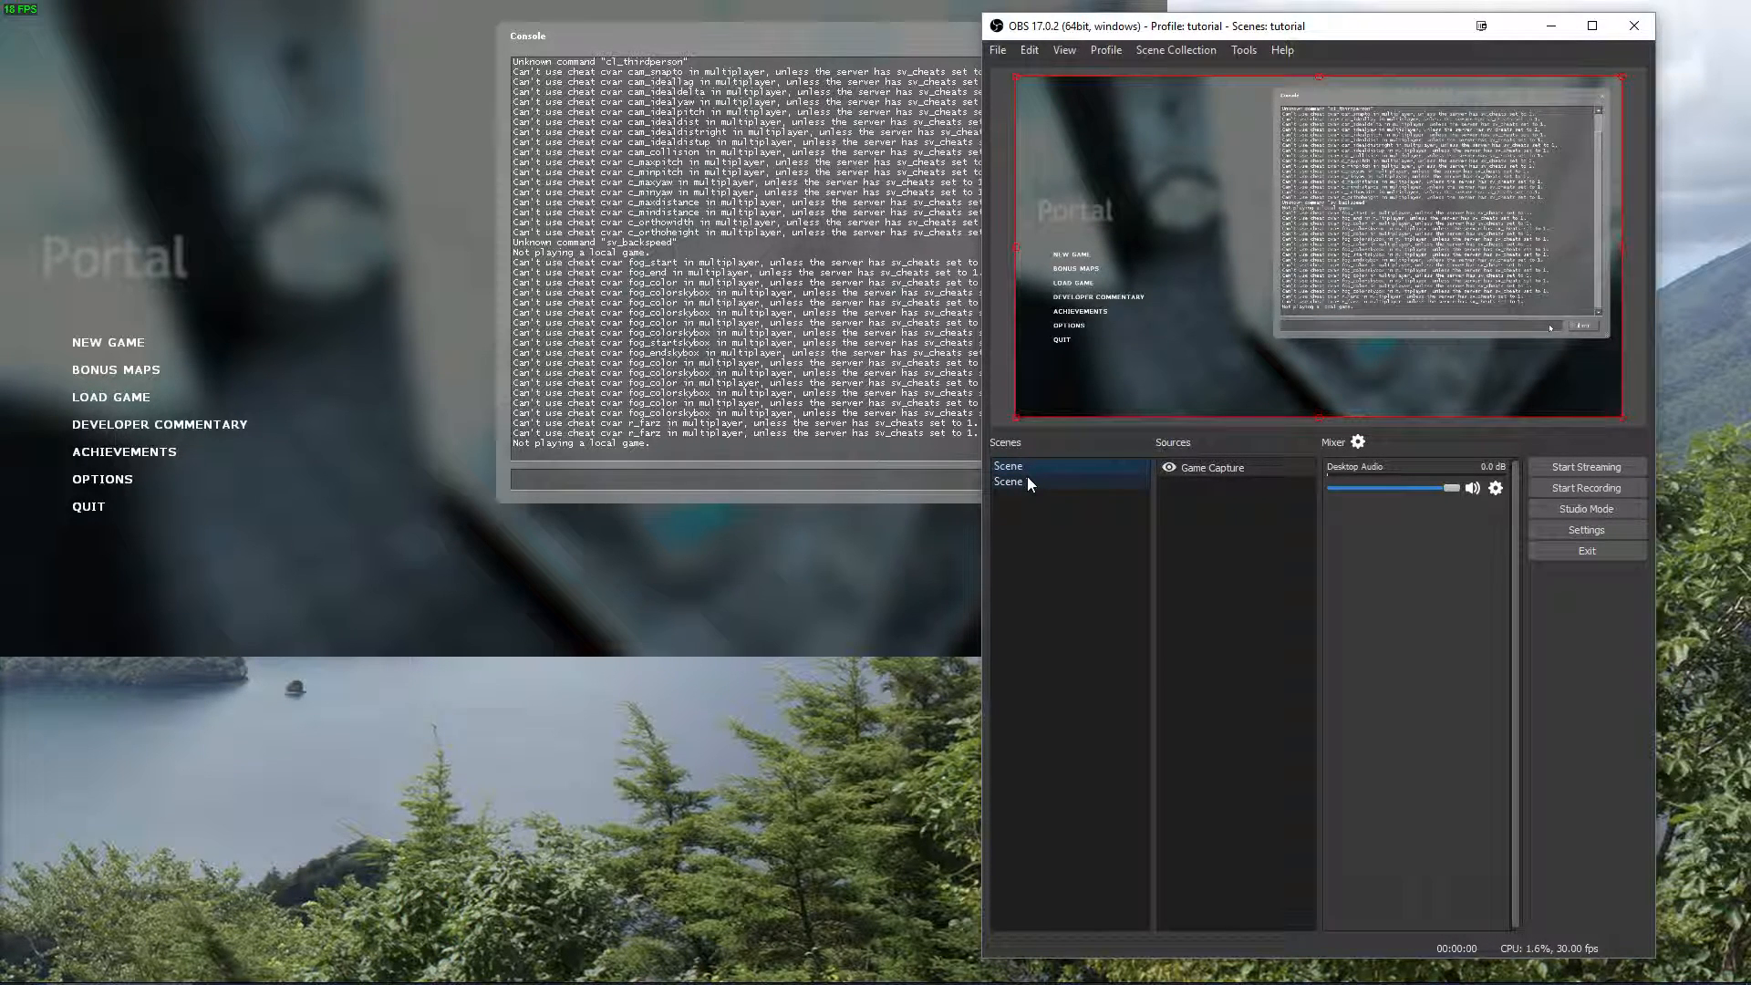
{"action": "right_click", "coordinate": [1195, 471]}
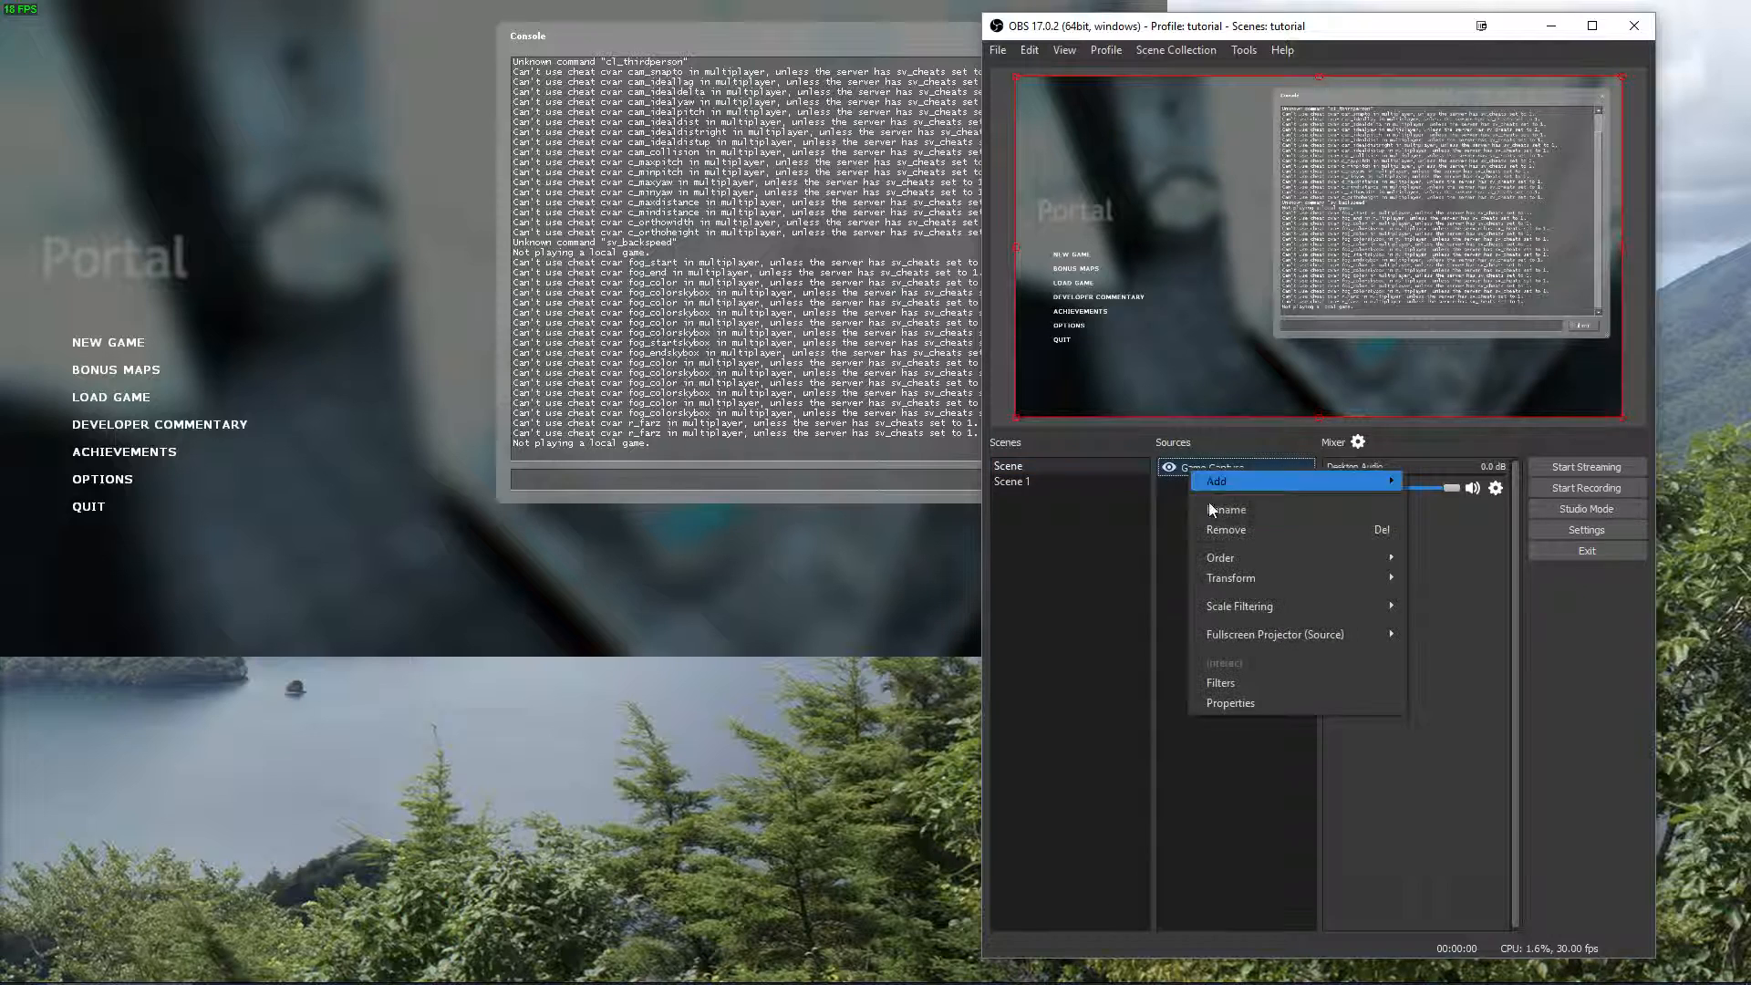
{"action": "mouse_move", "coordinate": [1290, 575]}
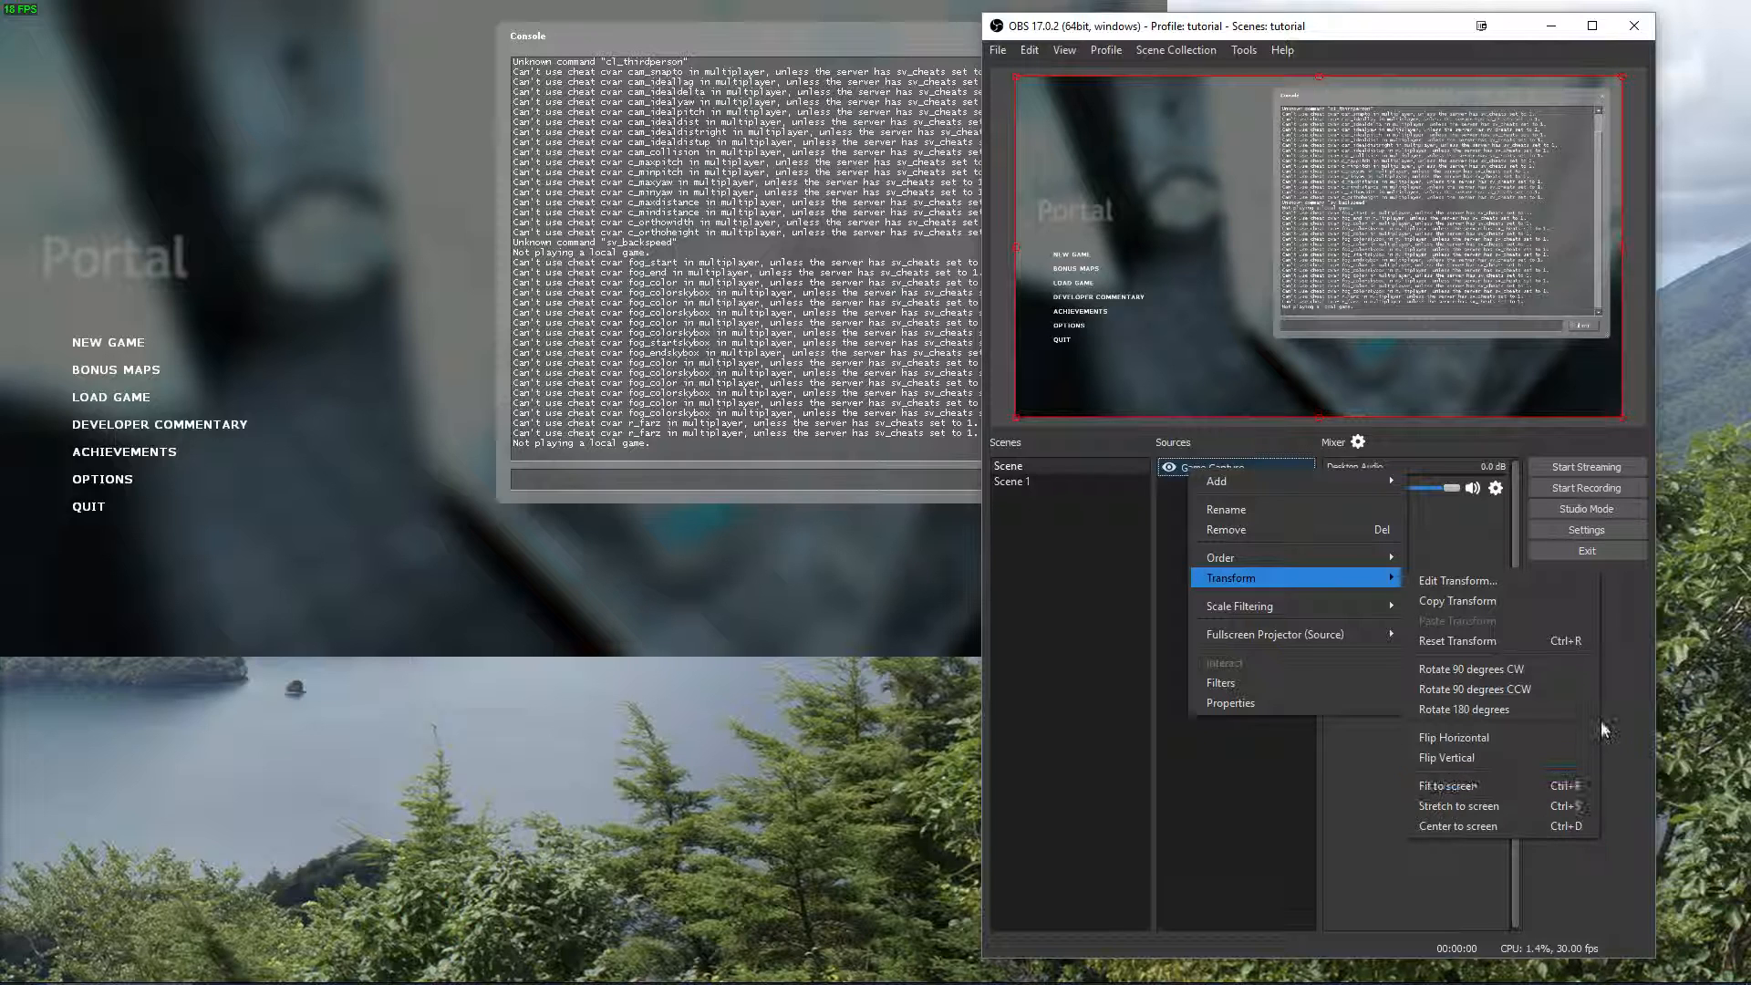
{"action": "left_click", "coordinate": [1395, 540]}
Crop the Game Capture in Scene 1 down to the Portal menu entries and compare it with the first scene.
{"action": "left_click", "coordinate": [1036, 481]}
{"action": "left_click", "coordinate": [1203, 467]}
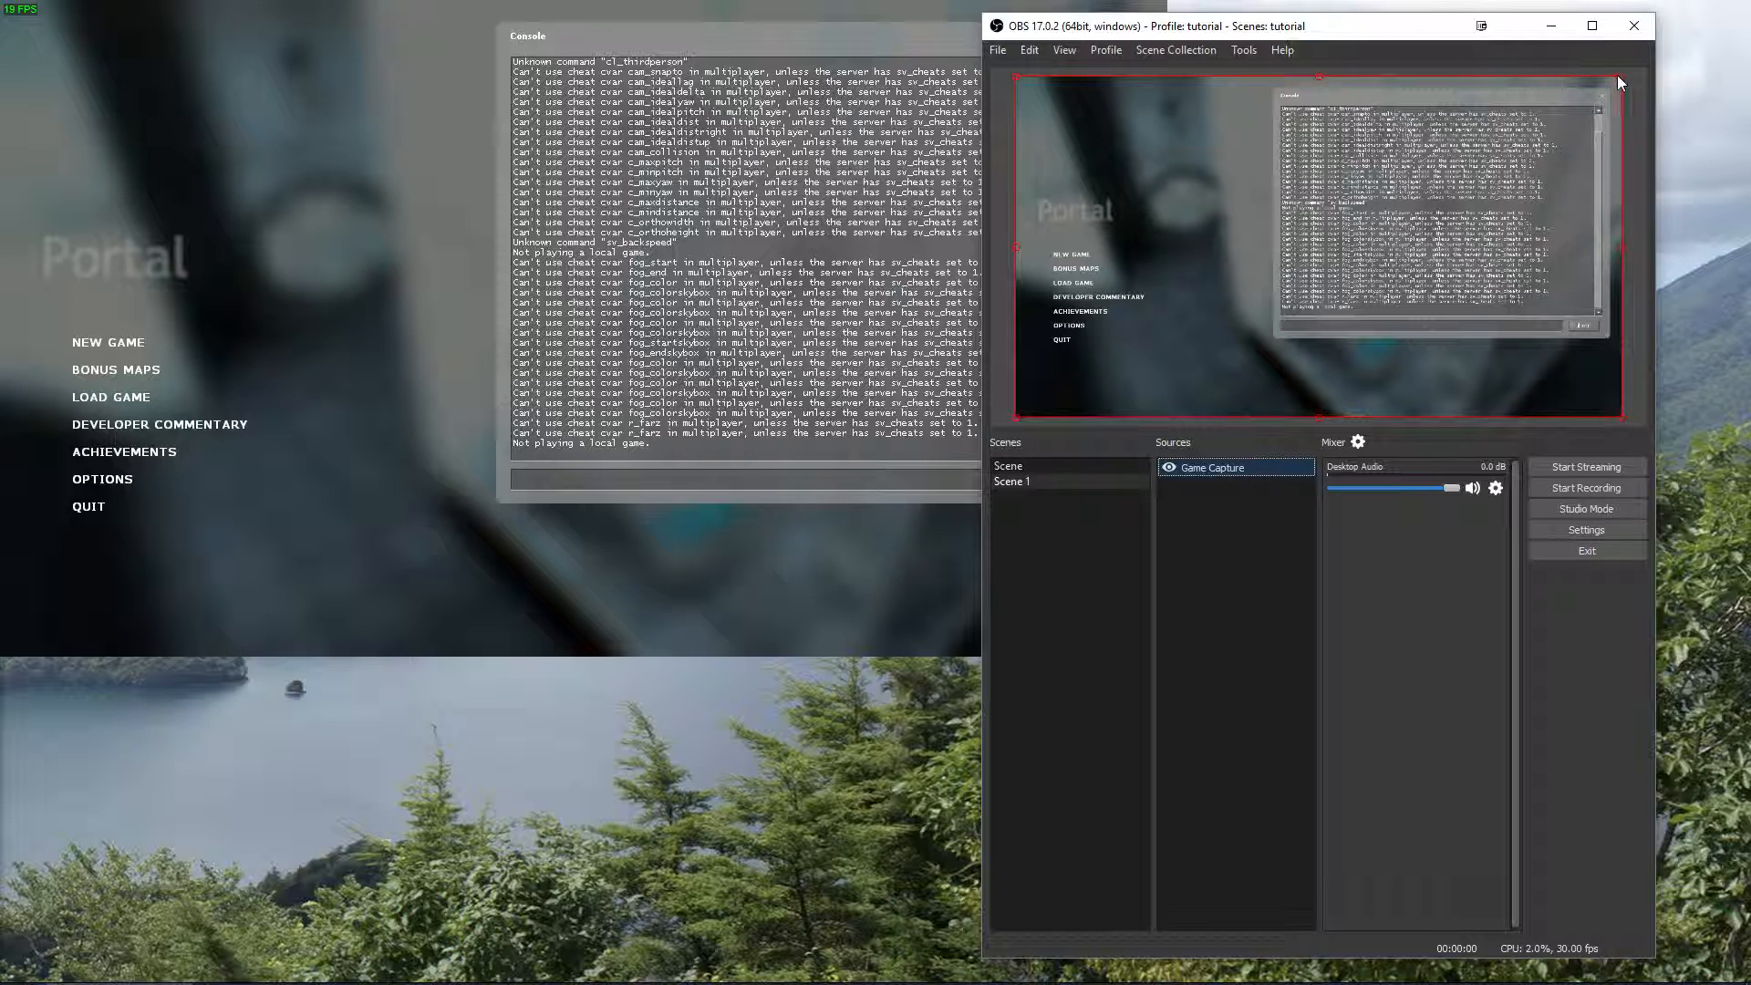
{"action": "left_click_drag", "start_coordinate": [1622, 75], "coordinate": [1151, 243]}
{"action": "left_click_drag", "start_coordinate": [1013, 423], "coordinate": [1037, 353]}
{"action": "left_click", "coordinate": [1029, 467]}
{"action": "left_click", "coordinate": [1027, 484]}
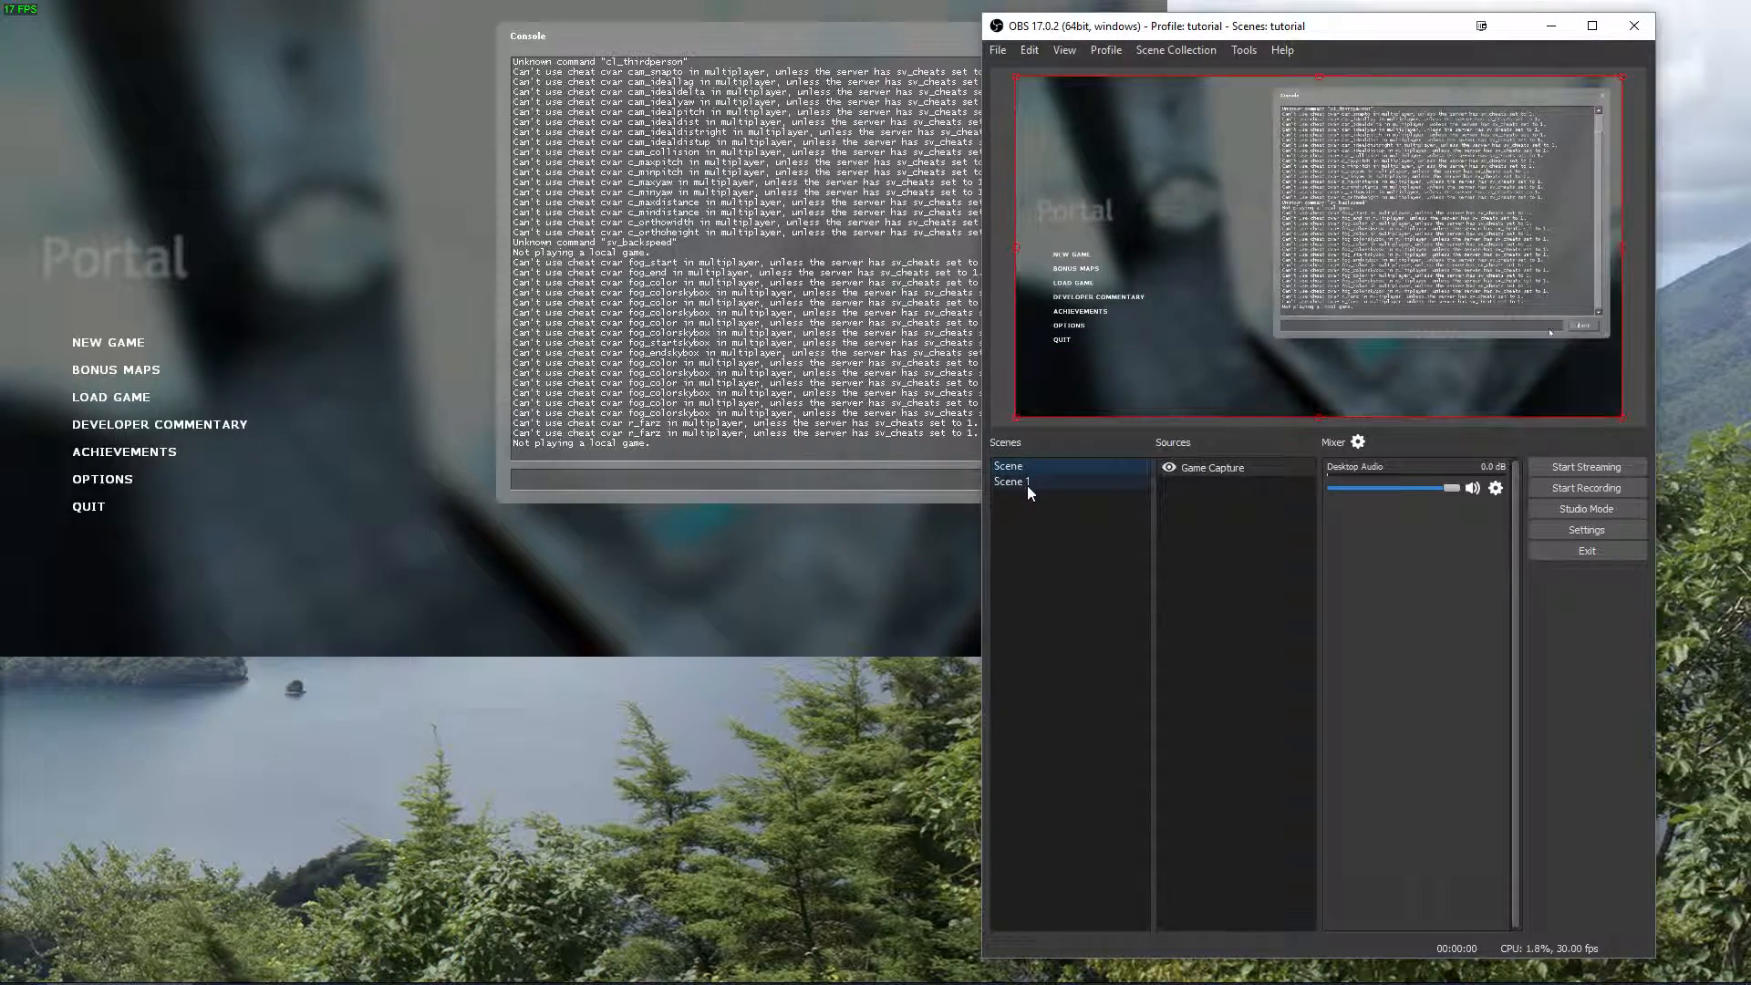
{"action": "left_click", "coordinate": [1027, 485]}
{"action": "left_click", "coordinate": [1031, 467]}
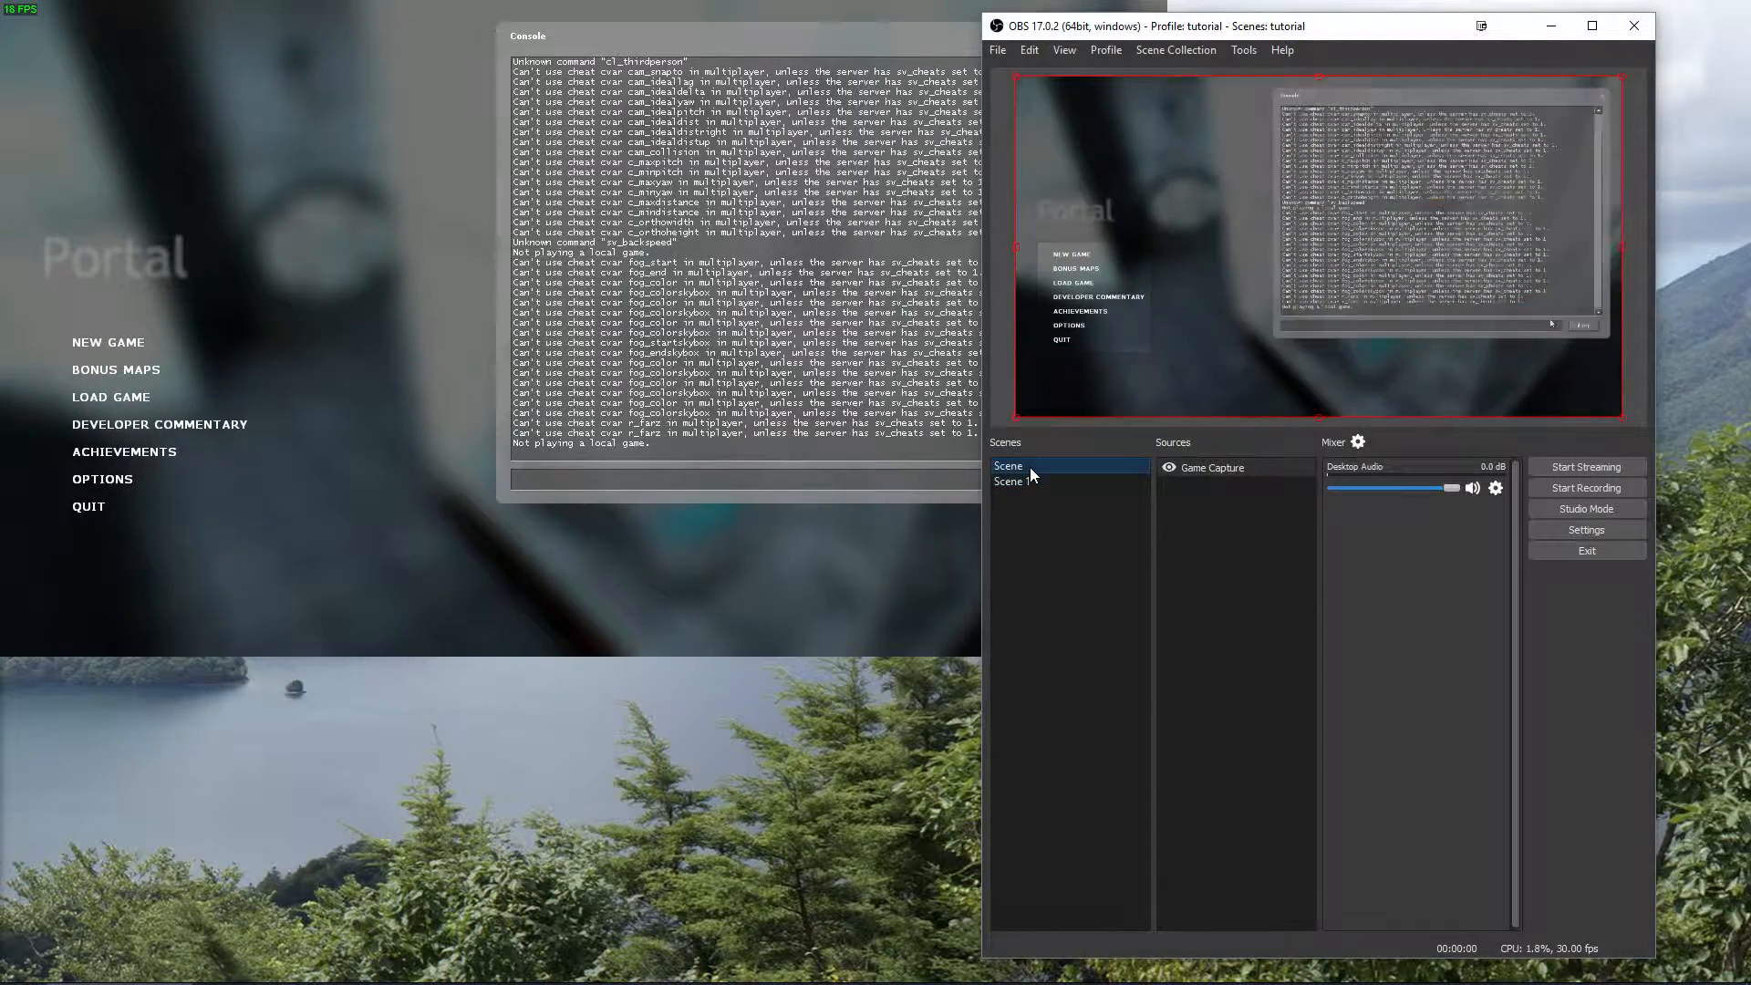
Add the existing Game Capture source a second time to the first scene.
{"action": "right_click", "coordinate": [1163, 506]}
{"action": "mouse_move", "coordinate": [1292, 516]}
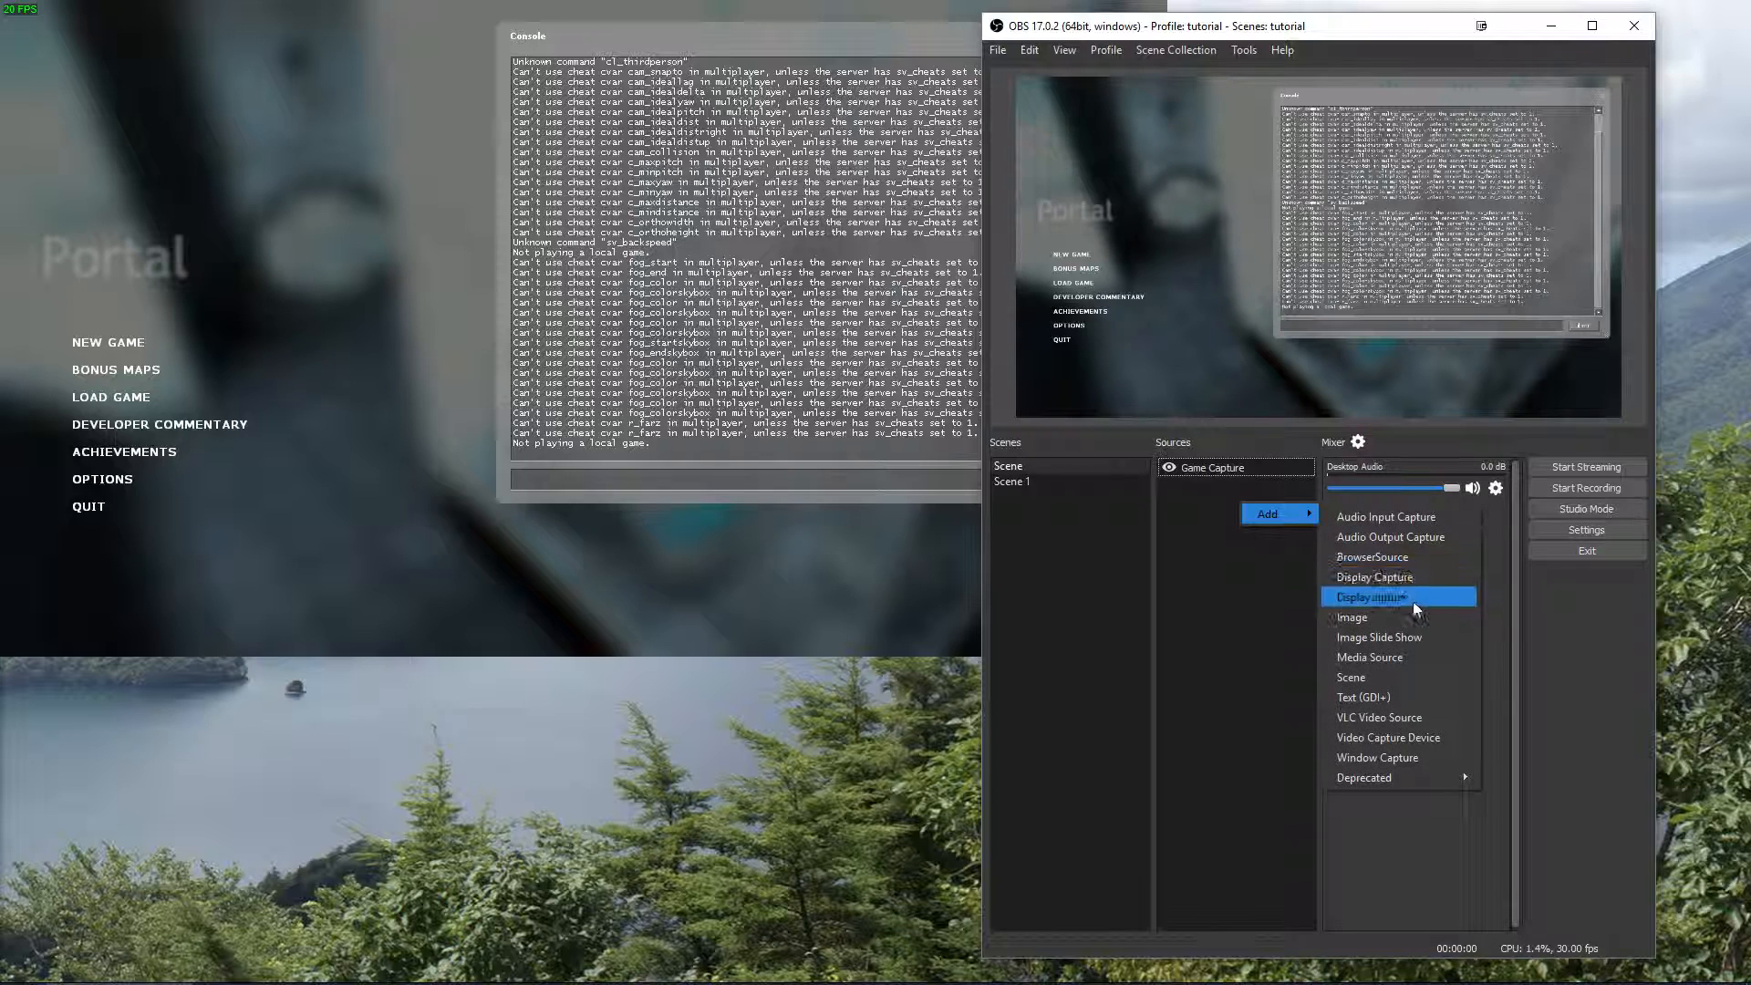
{"action": "left_click", "coordinate": [1386, 594]}
{"action": "left_click", "coordinate": [1175, 416]}
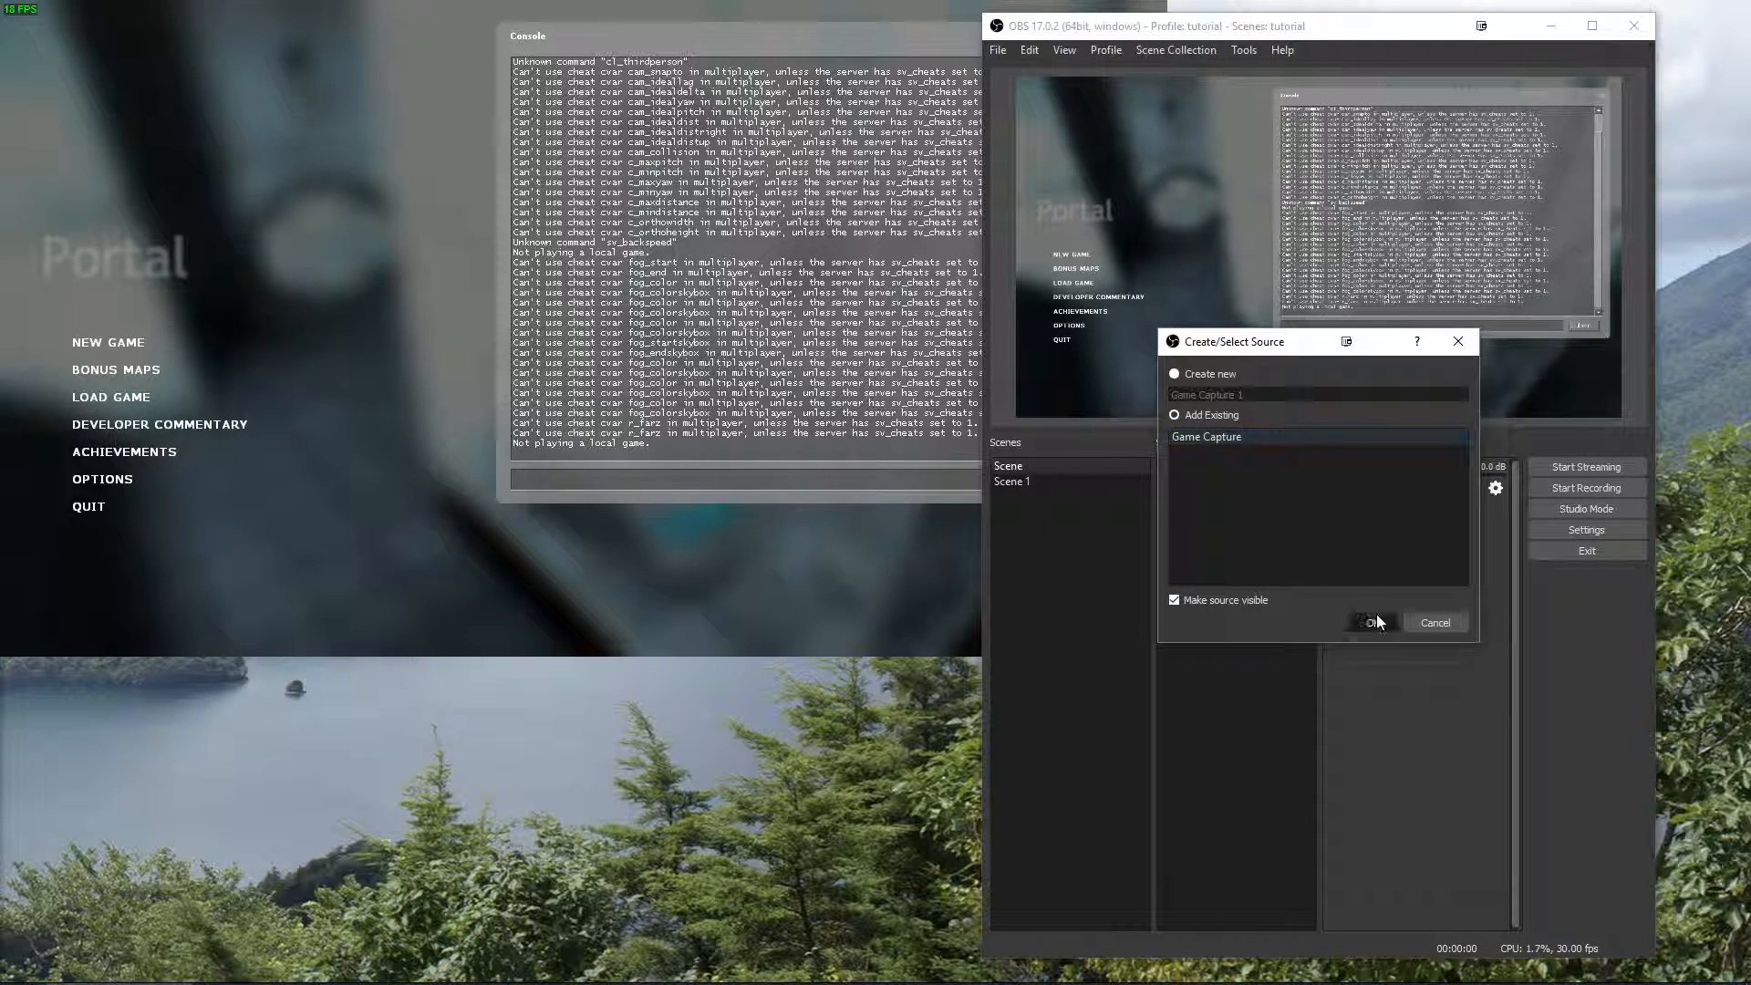
{"action": "left_click", "coordinate": [1372, 621]}
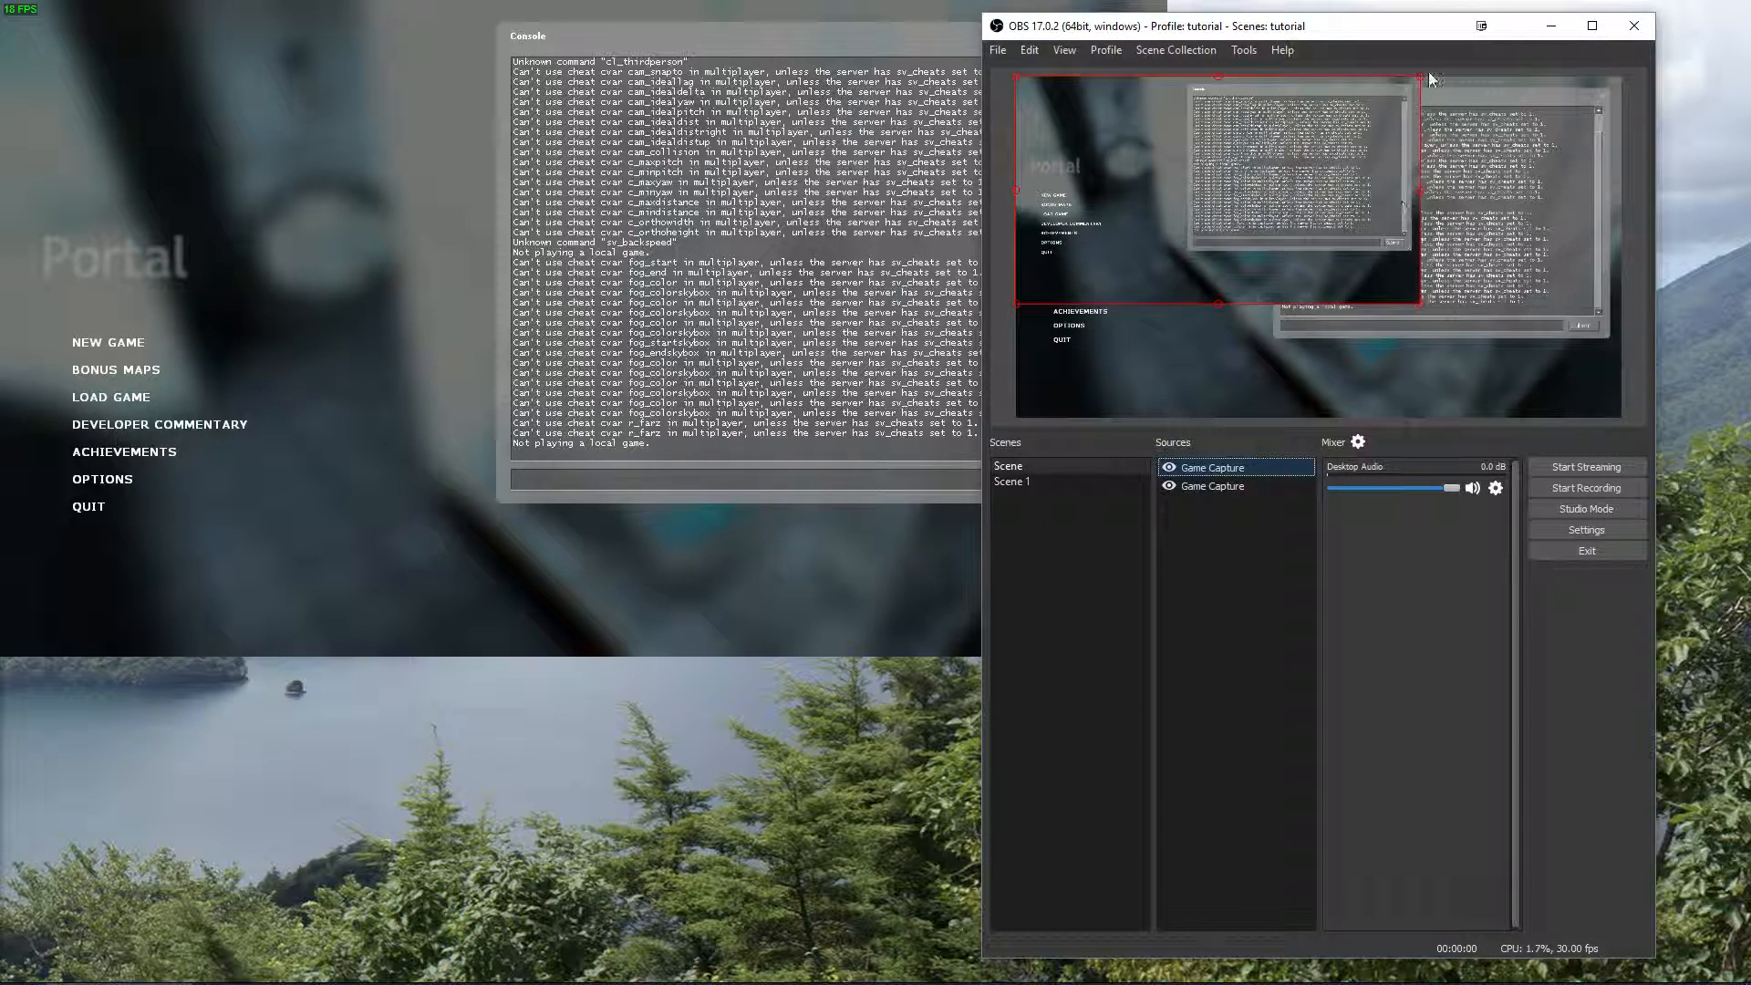
Crop the second Game Capture to the Portal menu, enlarge it in the canvas's upper-right corner, and compare with Scene 1.
{"action": "left_click_drag", "start_coordinate": [1419, 74], "coordinate": [1113, 199]}
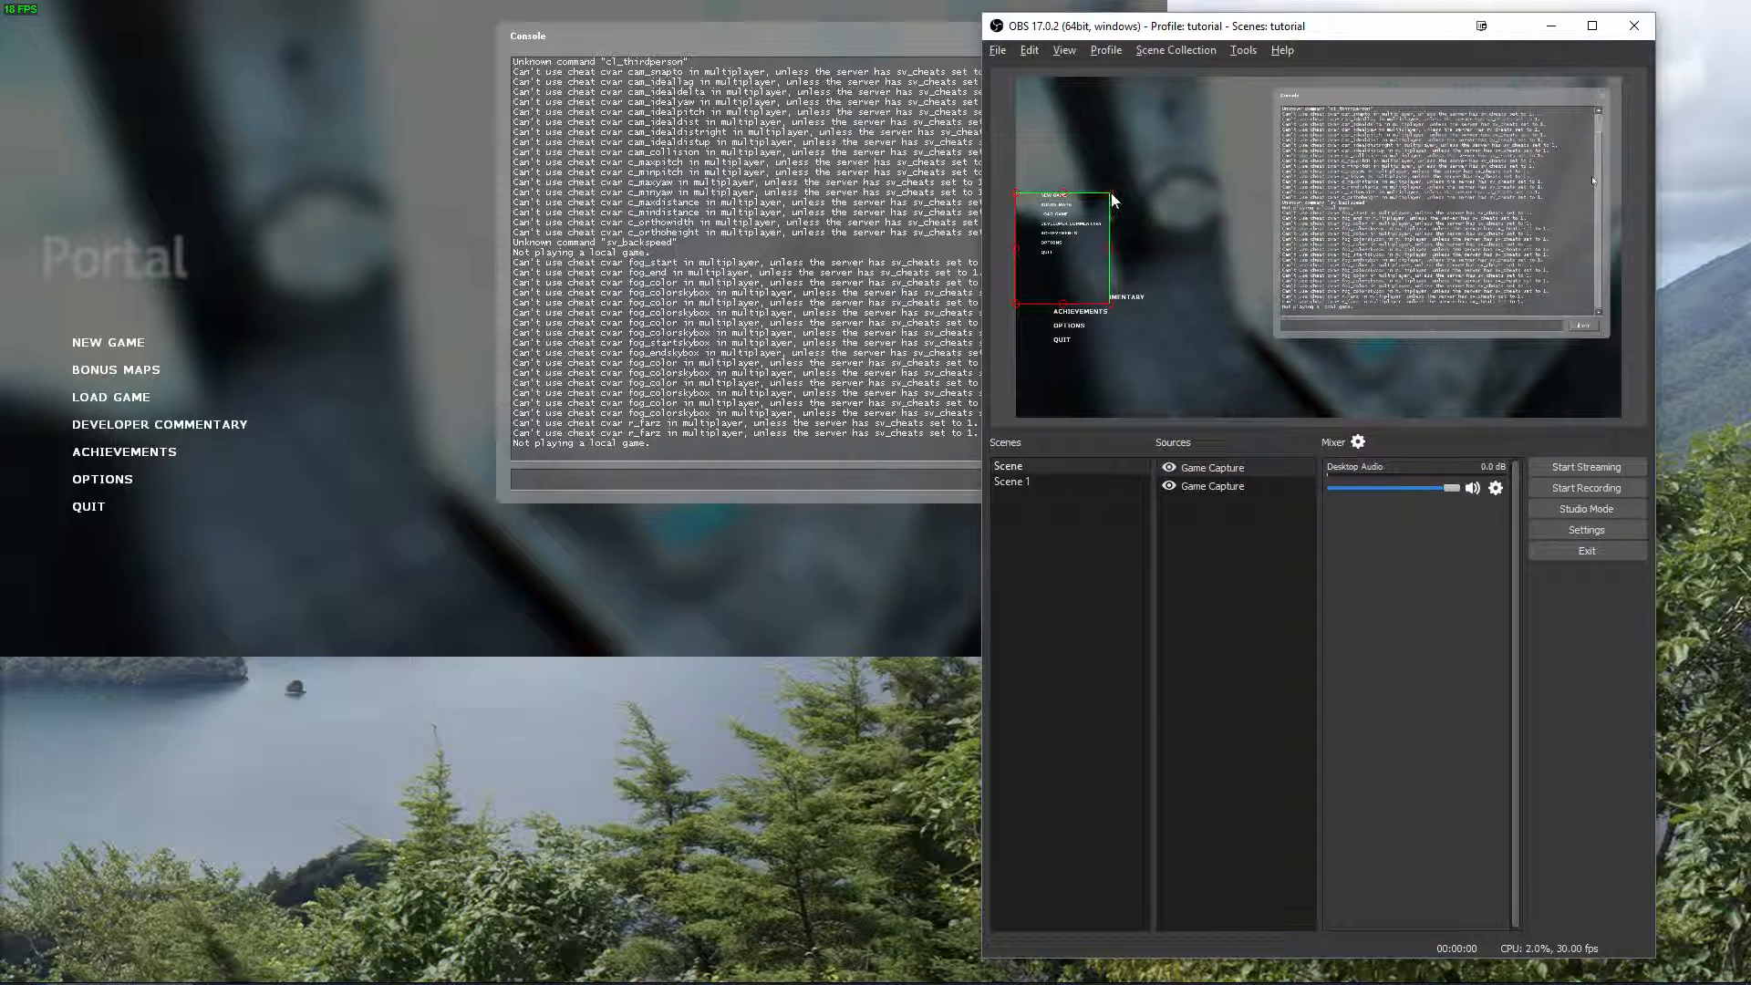
{"action": "left_click_drag", "start_coordinate": [1016, 303], "coordinate": [1377, 304]}
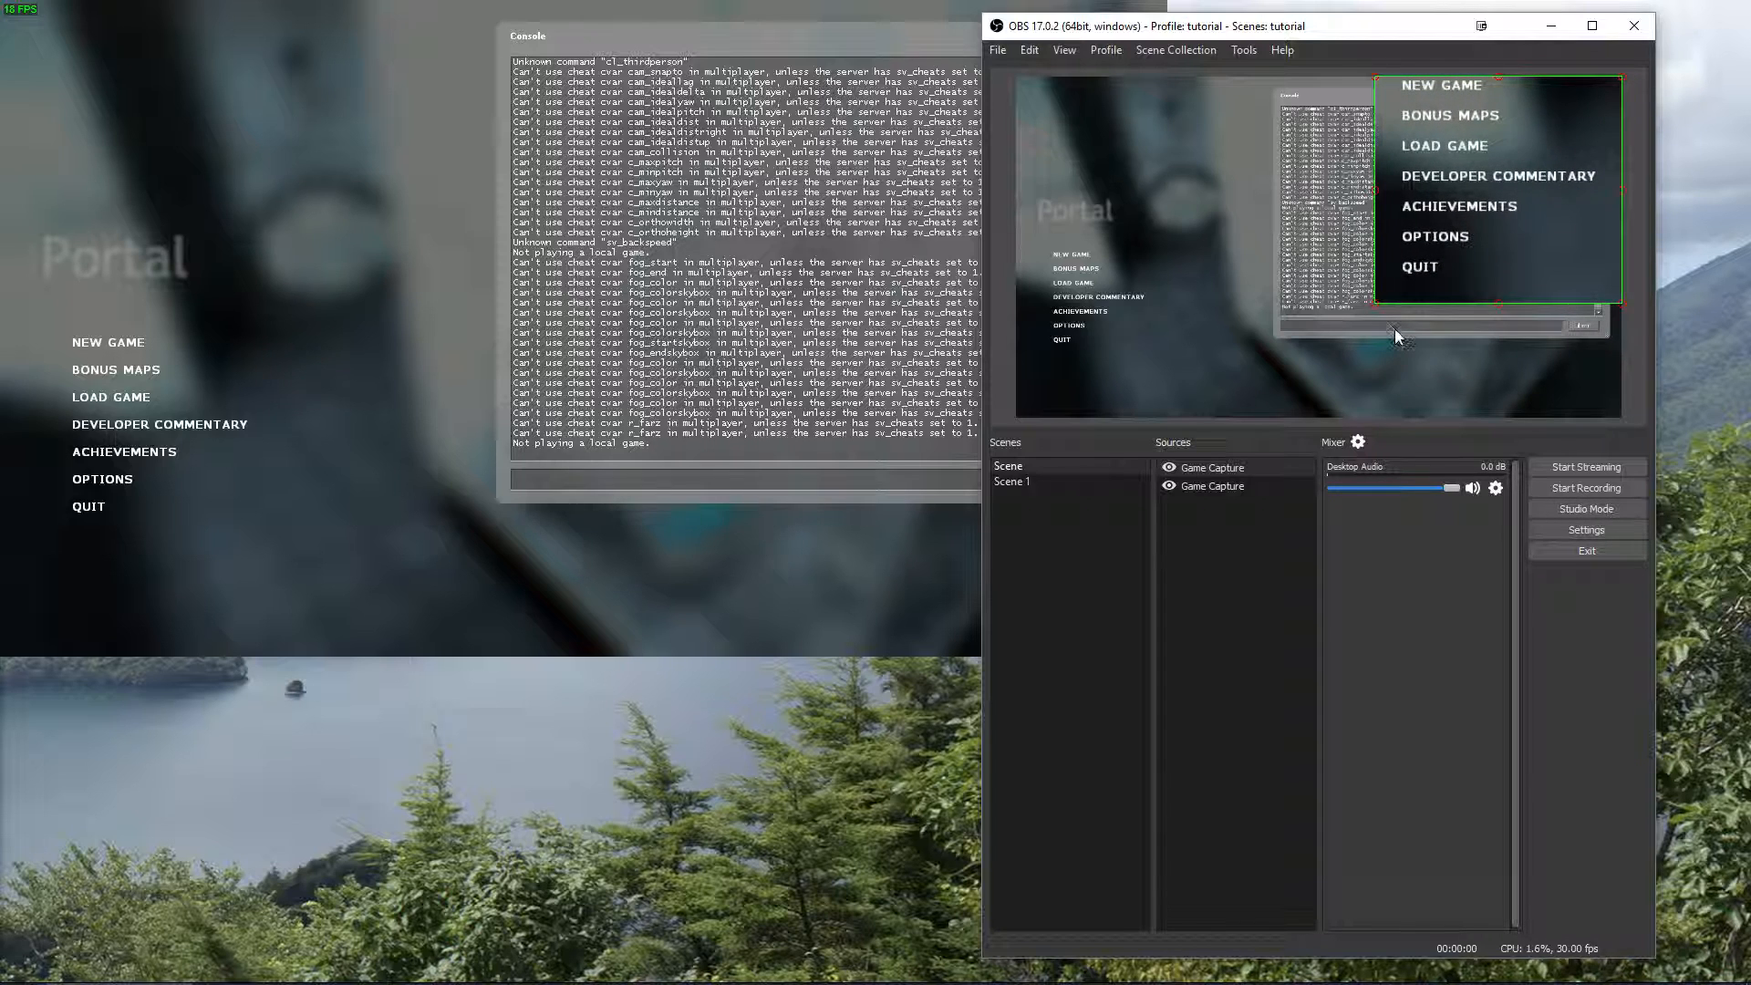
{"action": "left_click", "coordinate": [1031, 484]}
{"action": "left_click", "coordinate": [1029, 467]}
Remove the duplicate Game Capture showing the cropped menu from the first scene.
{"action": "right_click", "coordinate": [1233, 578]}
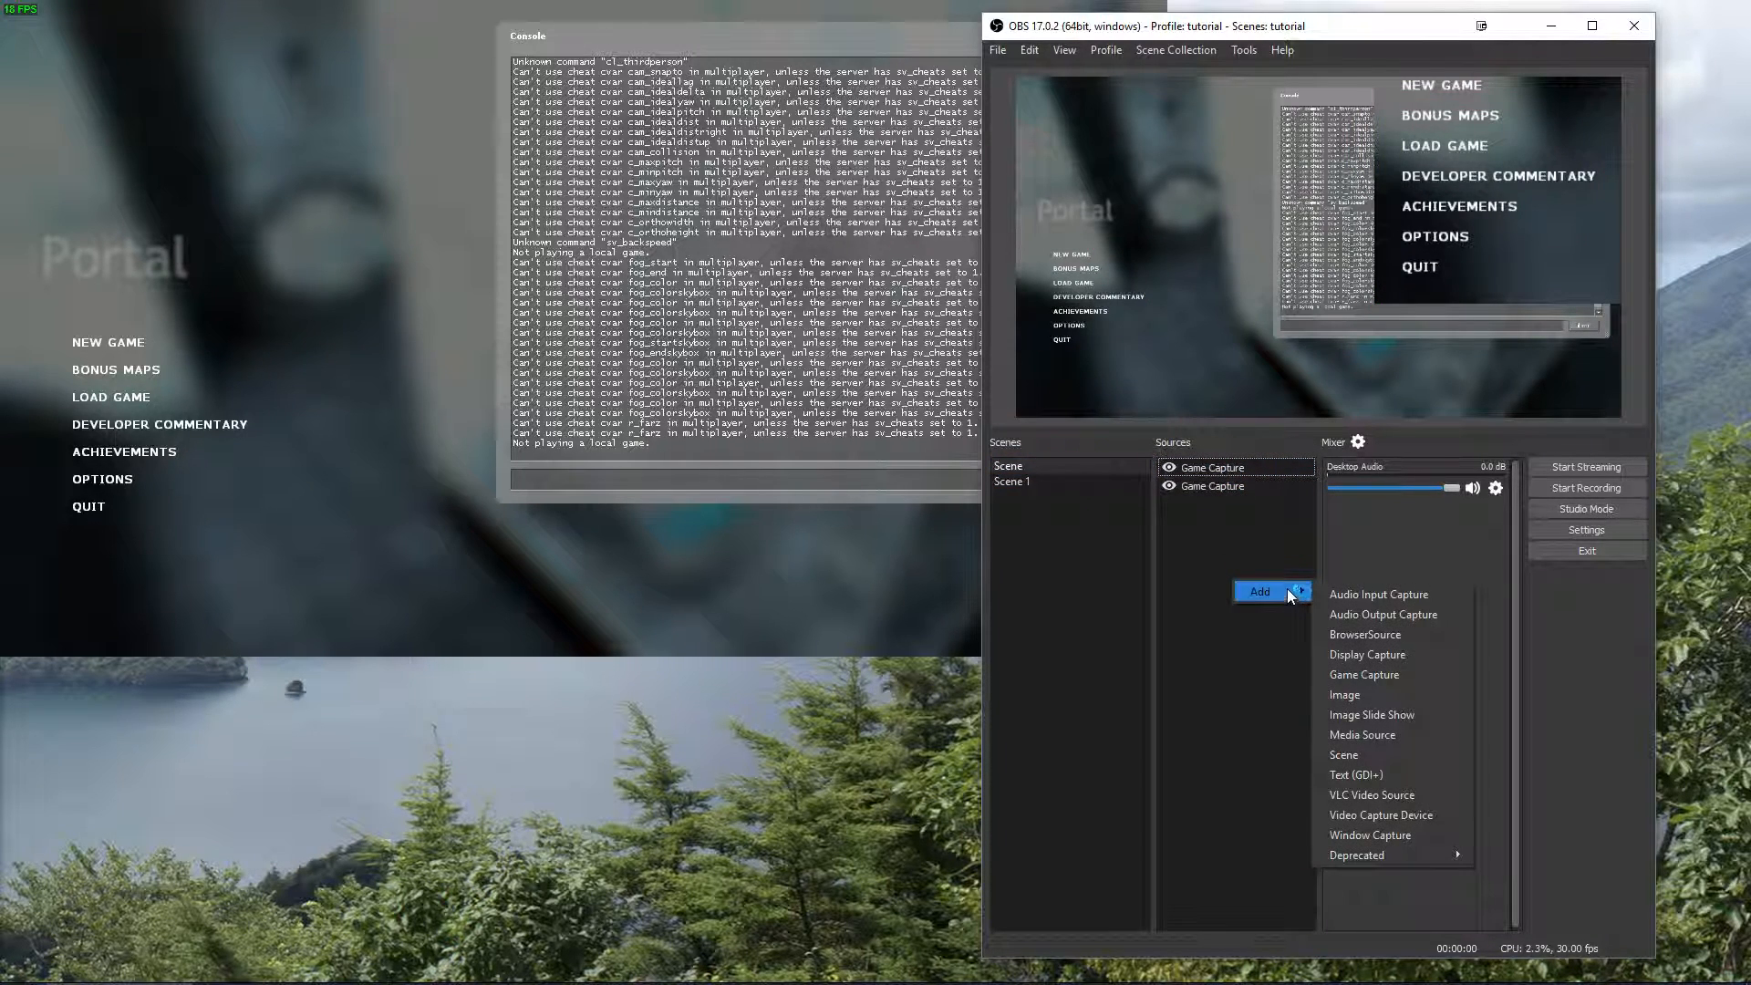
{"action": "left_click", "coordinate": [1191, 530]}
{"action": "left_click", "coordinate": [1207, 484]}
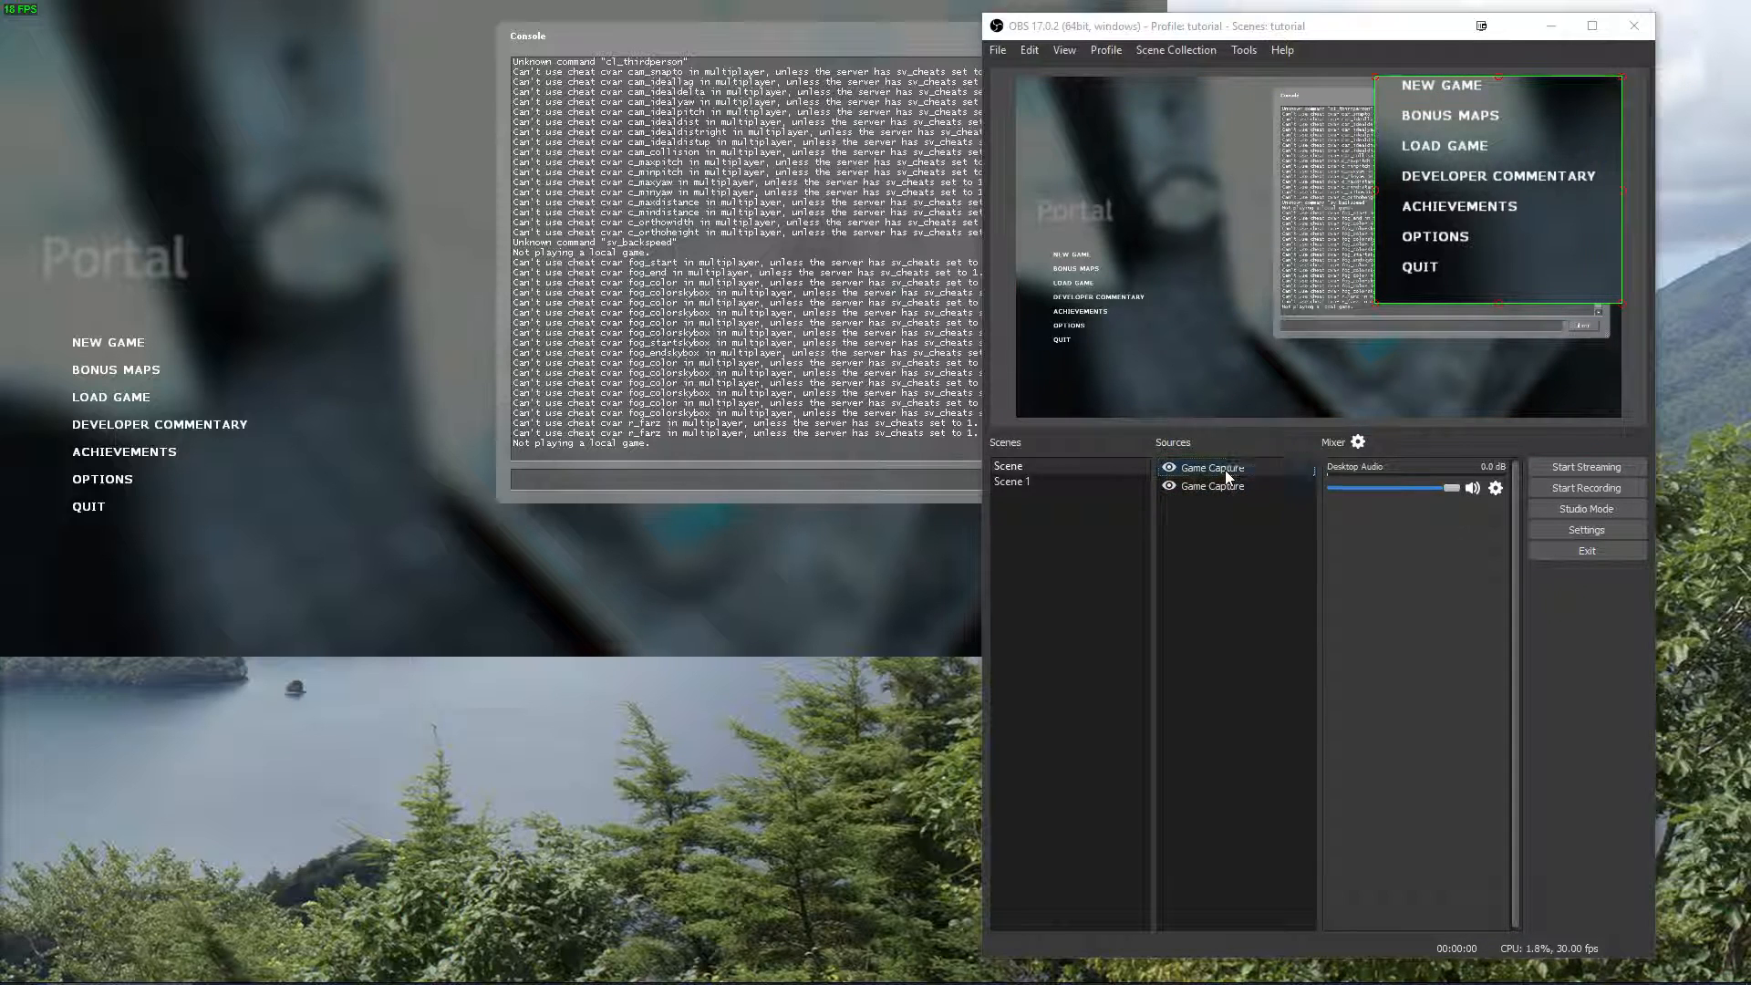
{"action": "key", "text": "Delete"}
{"action": "left_click", "coordinate": [1381, 519]}
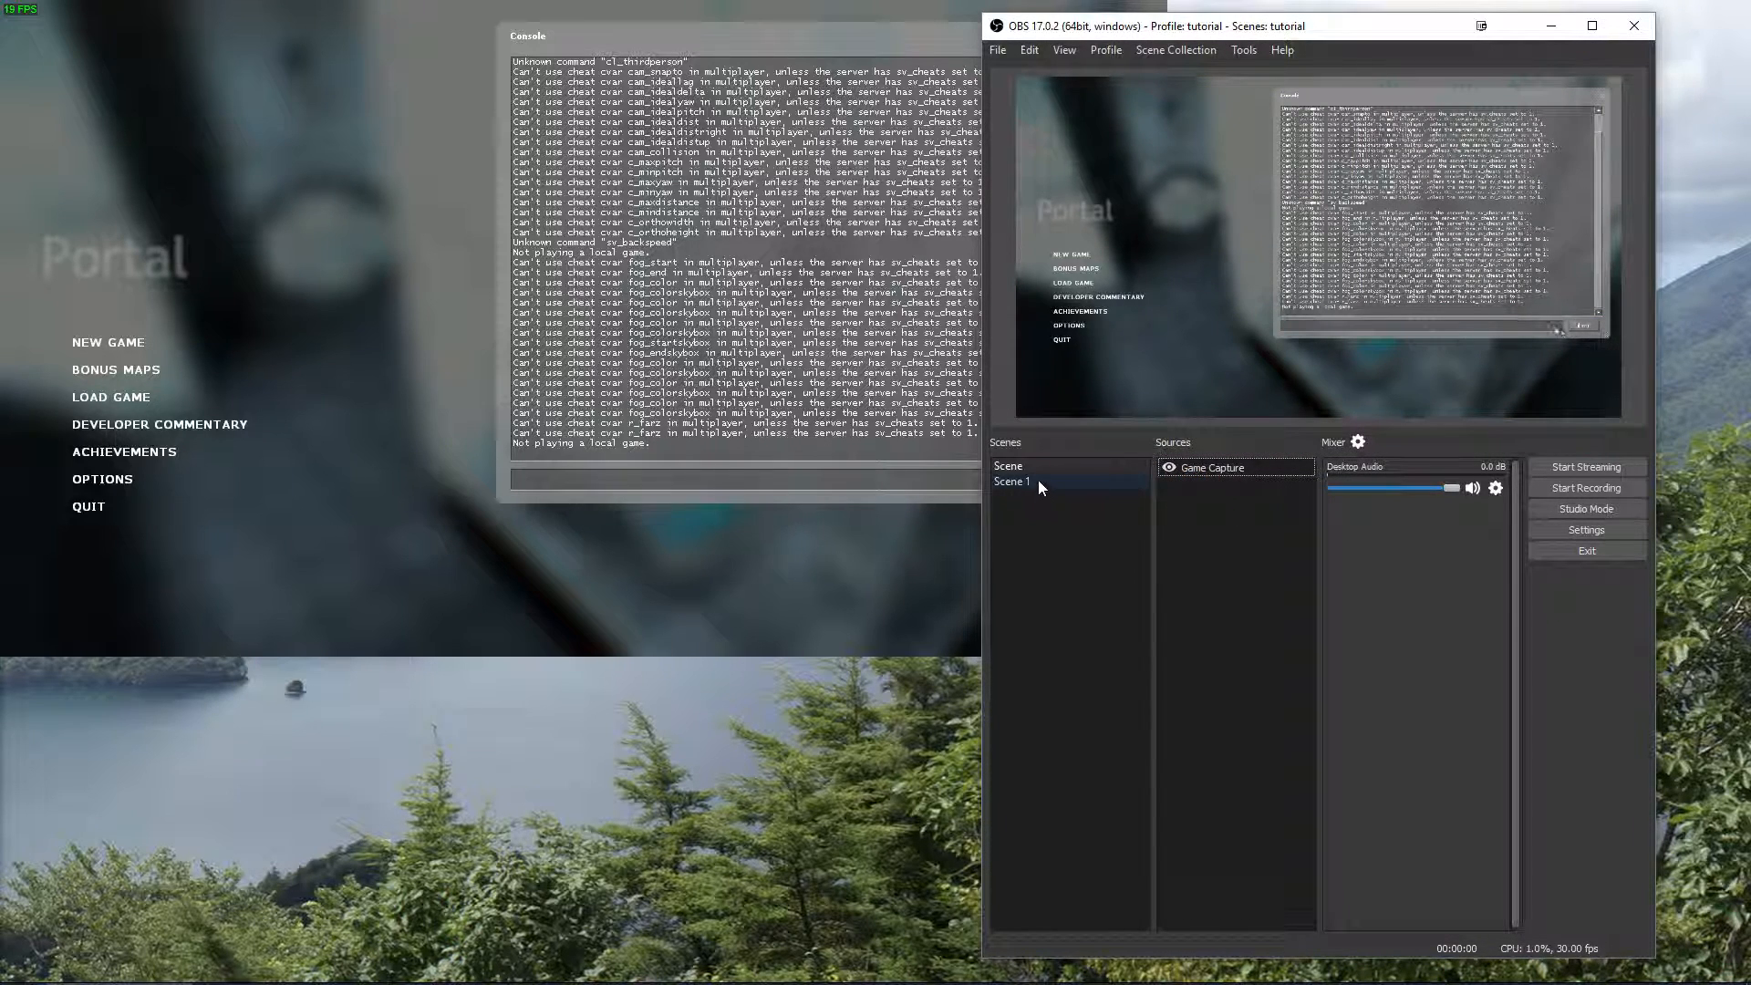
Add another scene, keeping the default name.
{"action": "right_click", "coordinate": [1056, 543]}
{"action": "left_click", "coordinate": [1085, 556]}
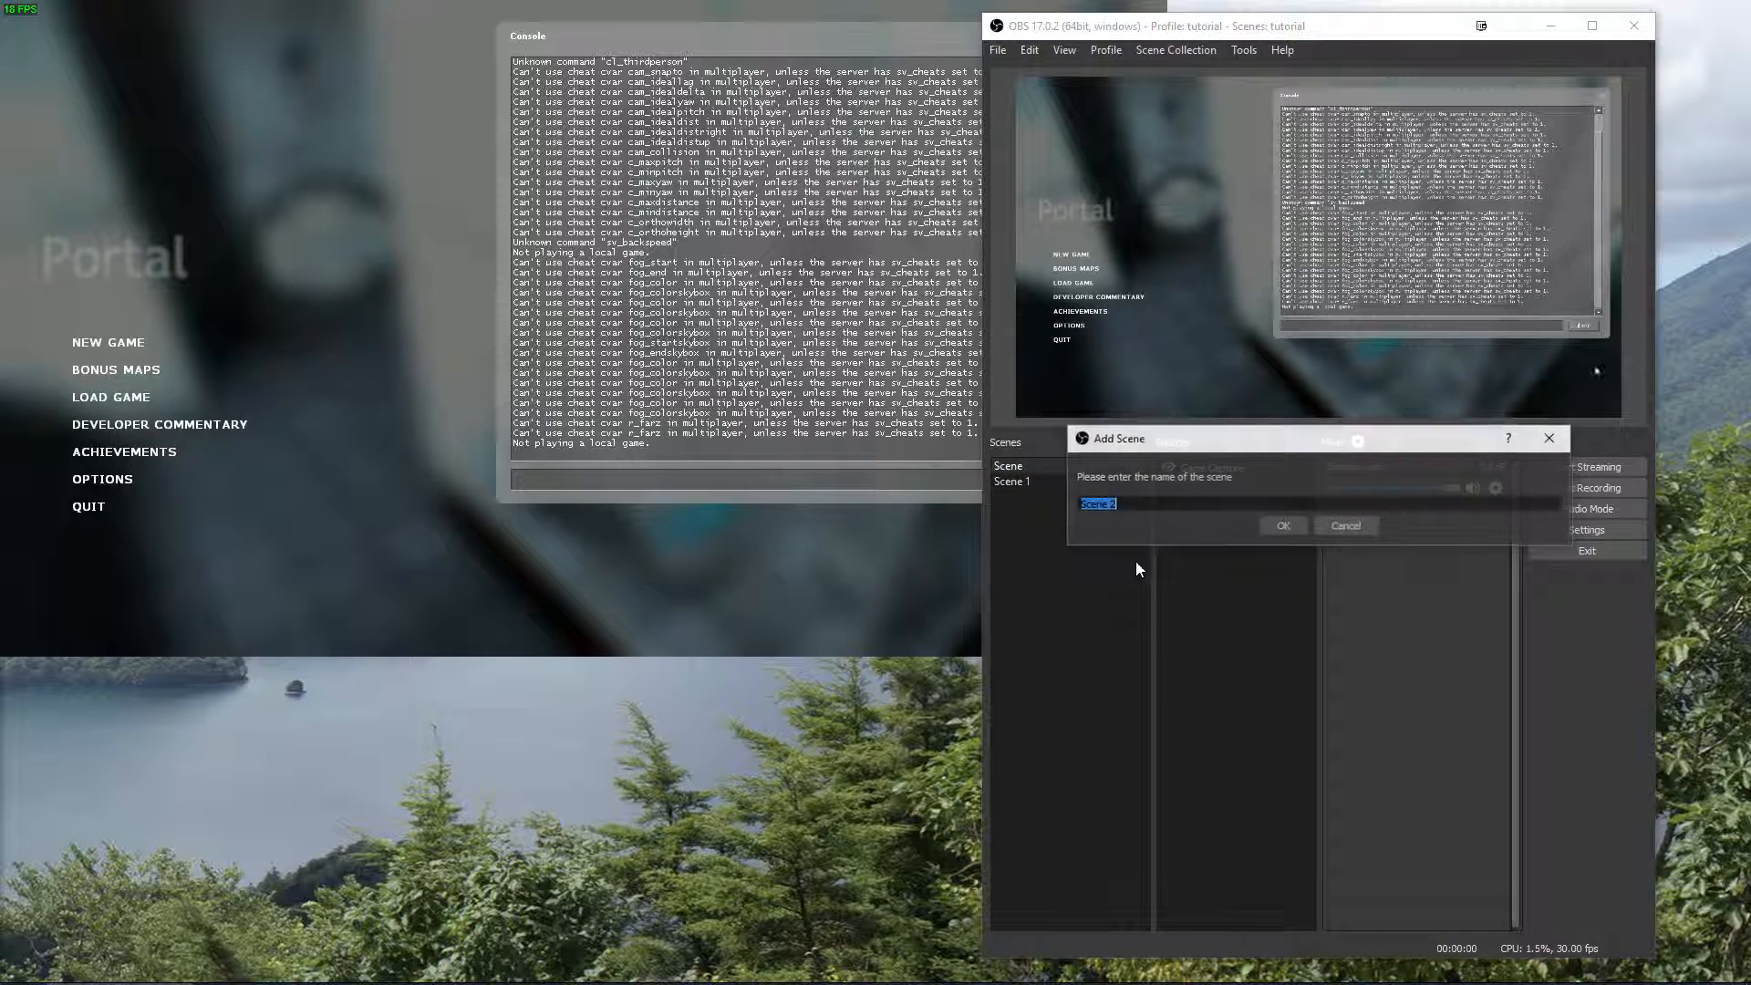
{"action": "left_click", "coordinate": [1285, 526]}
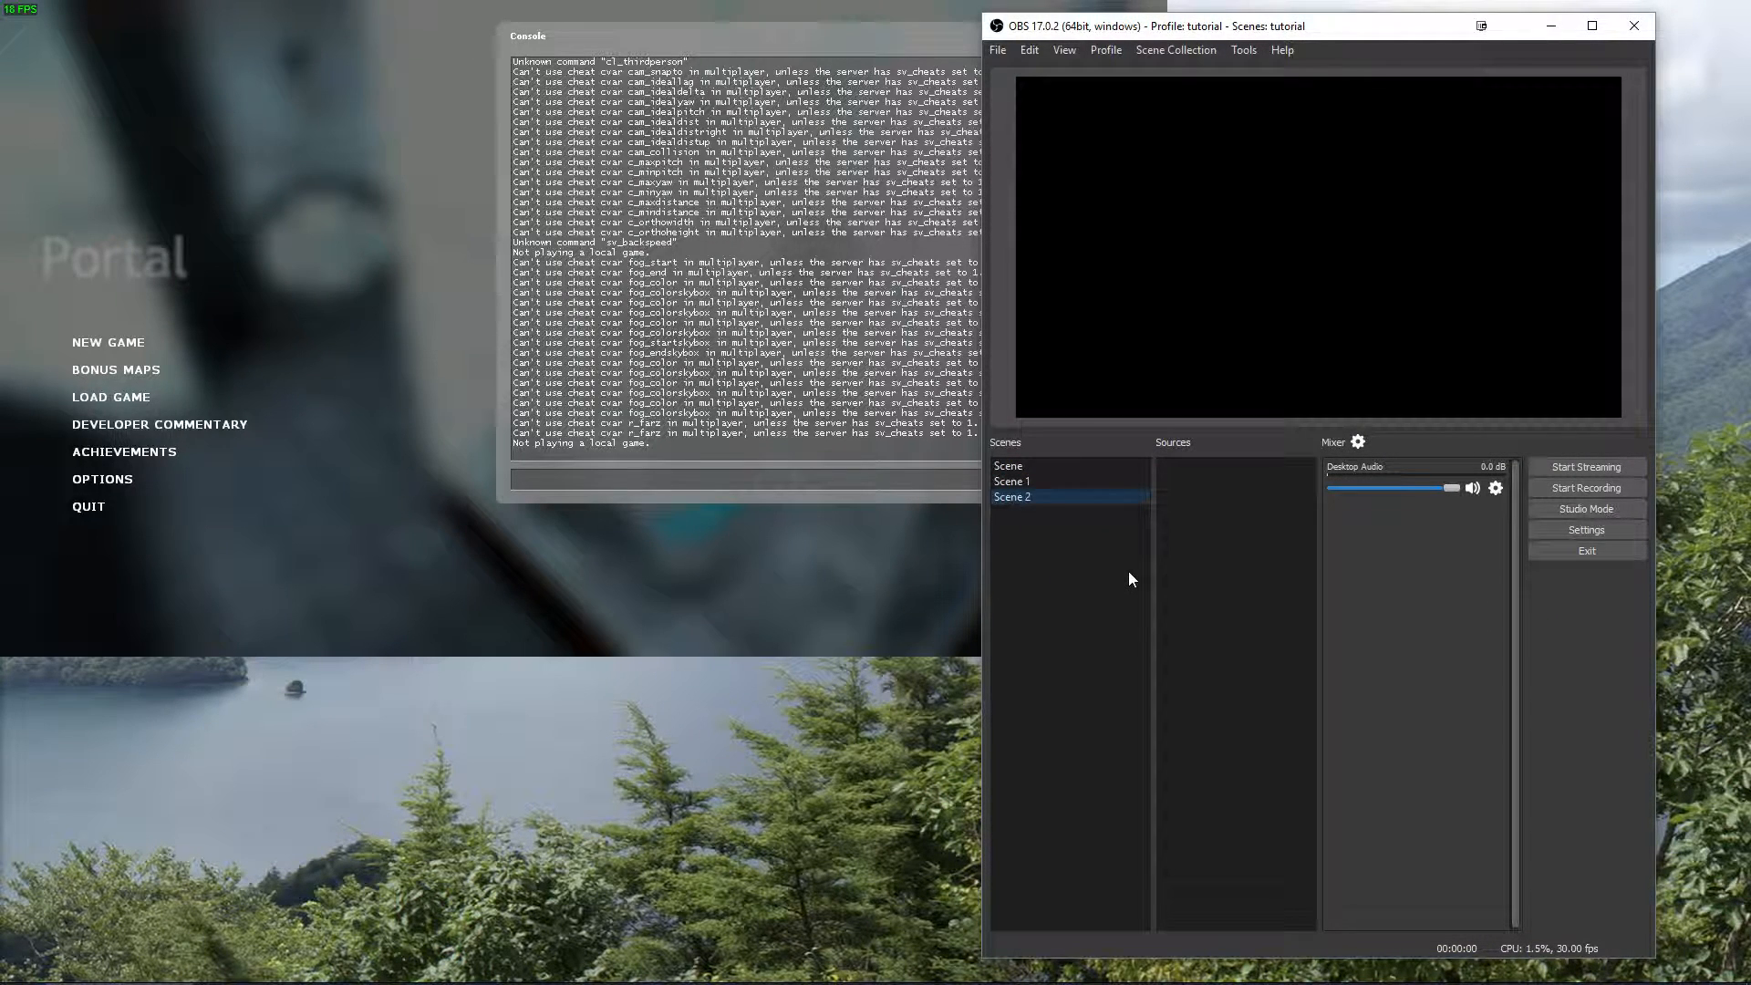
Remove the Game Capture source from the first scene.
{"action": "left_click", "coordinate": [1025, 463]}
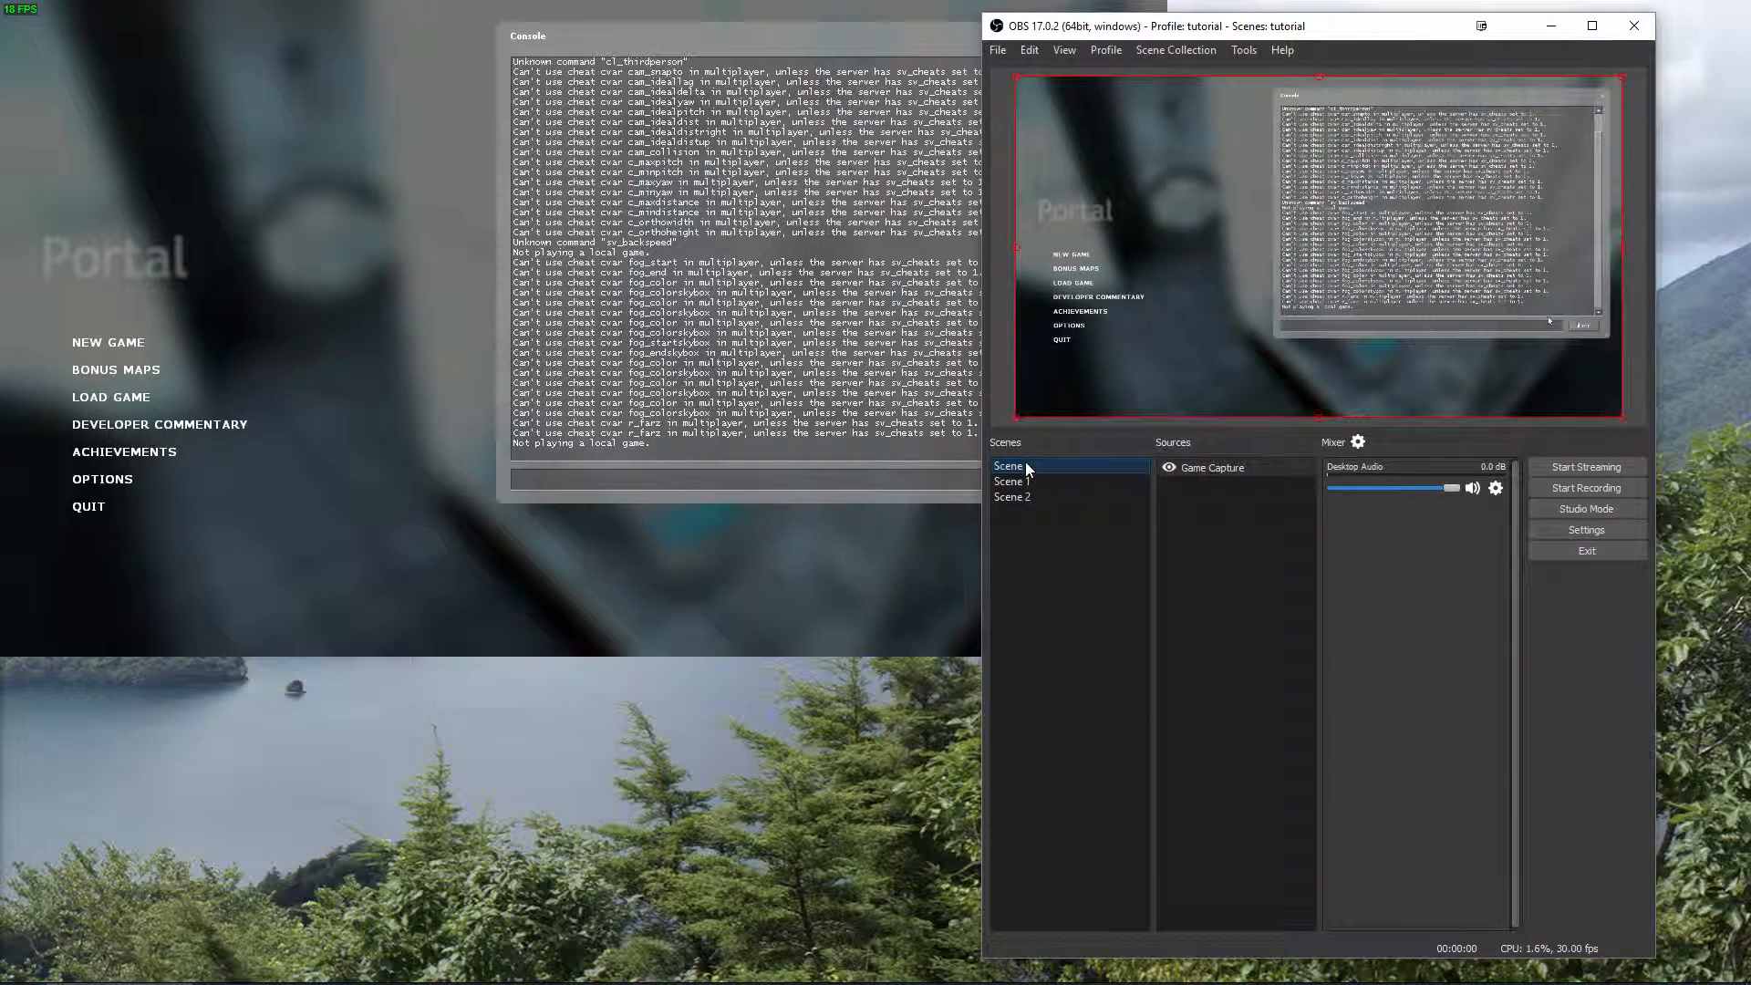
{"action": "right_click", "coordinate": [1224, 527]}
{"action": "left_click", "coordinate": [1209, 469]}
{"action": "right_click", "coordinate": [1207, 467]}
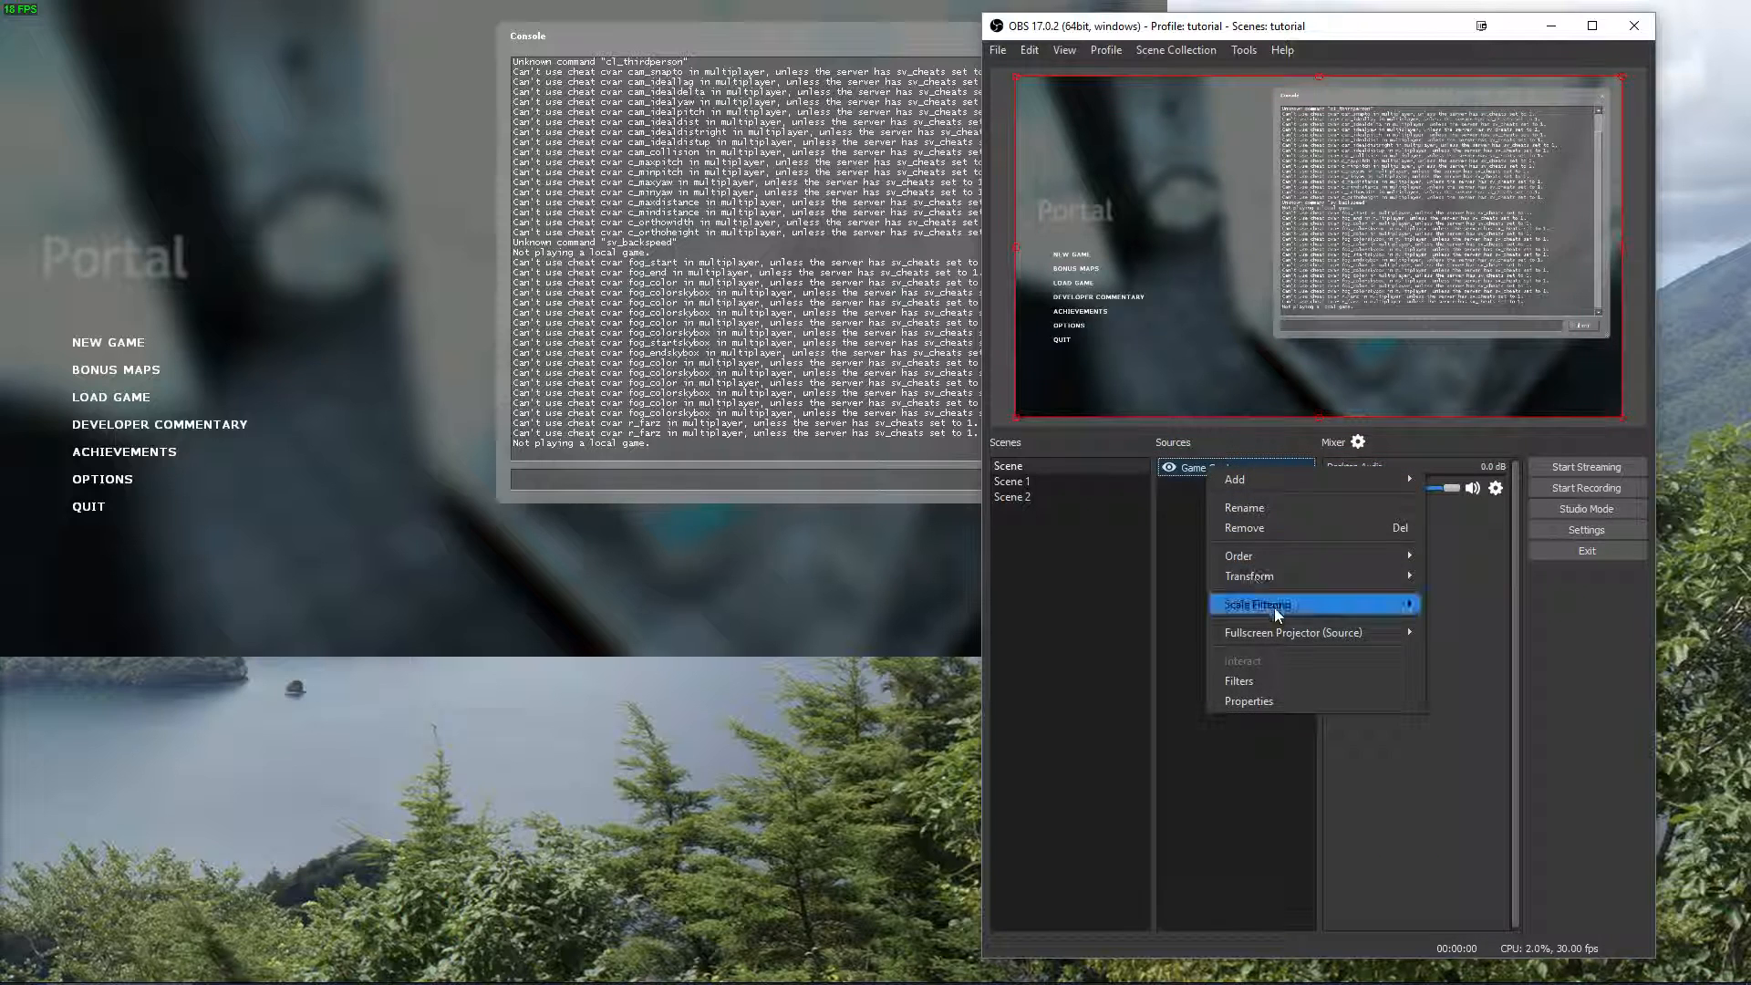
{"action": "left_click", "coordinate": [1262, 529]}
{"action": "left_click", "coordinate": [1382, 521]}
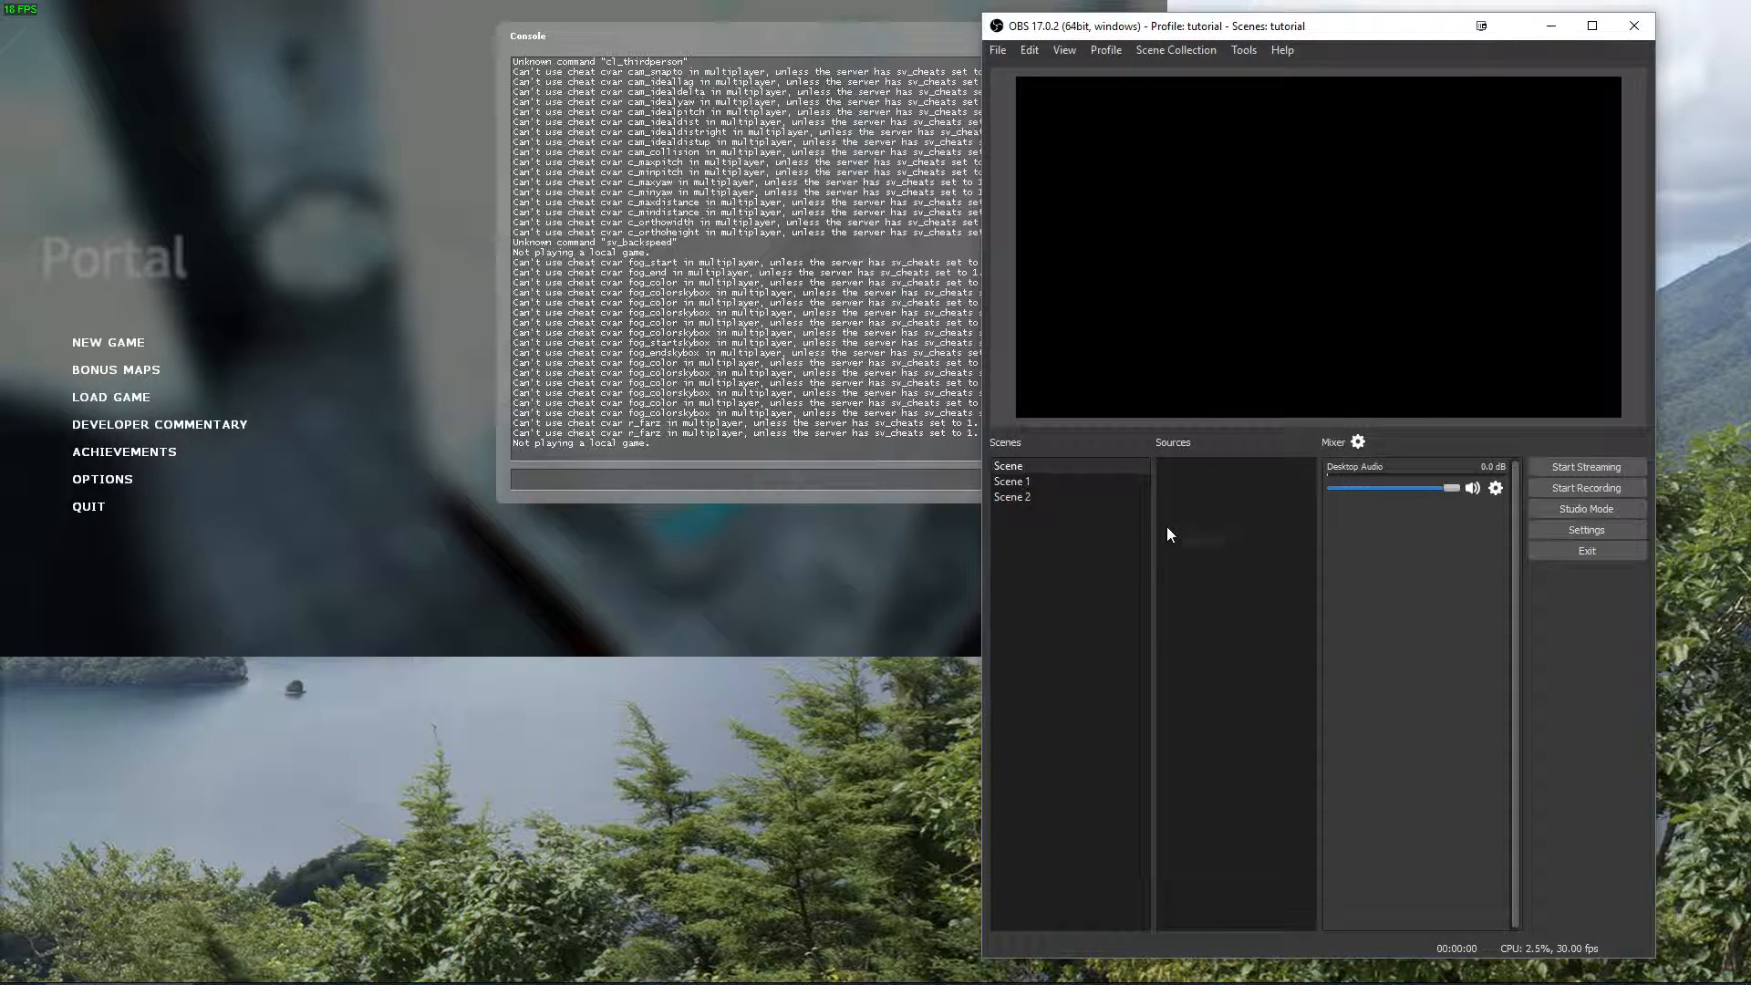
Create a new Image source in the first scene with the default name.
{"action": "right_click", "coordinate": [1169, 529]}
{"action": "mouse_move", "coordinate": [1201, 541]}
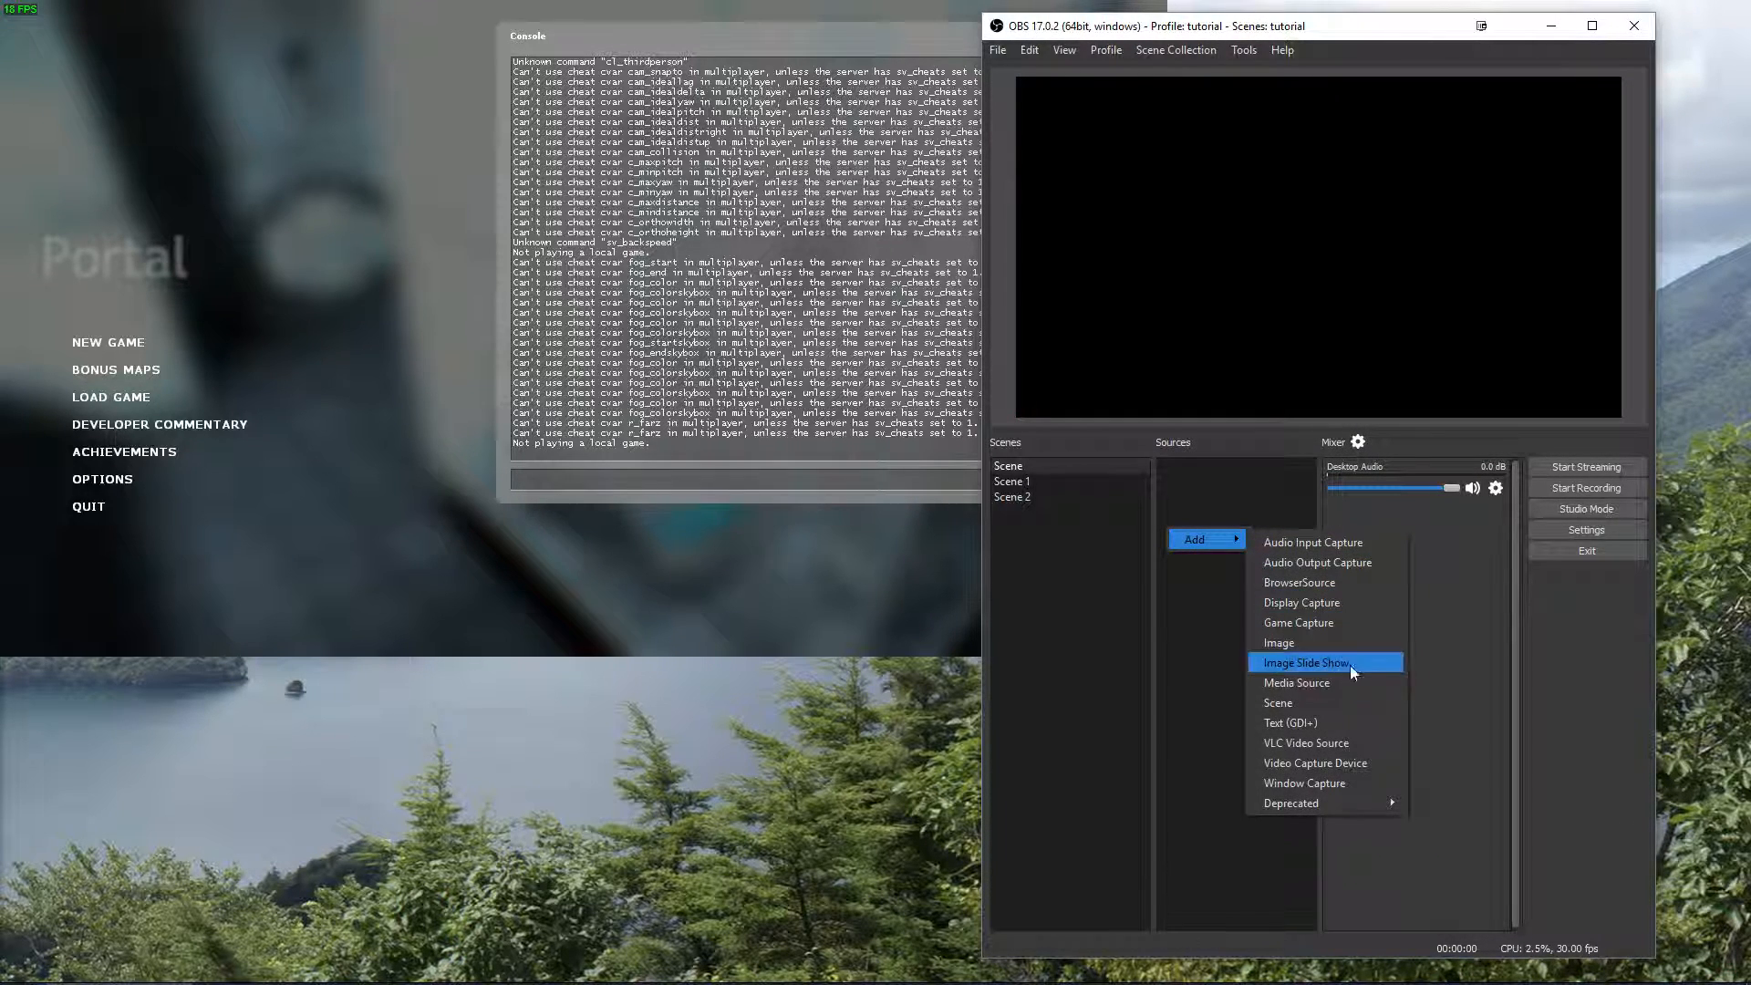
{"action": "left_click", "coordinate": [1294, 643]}
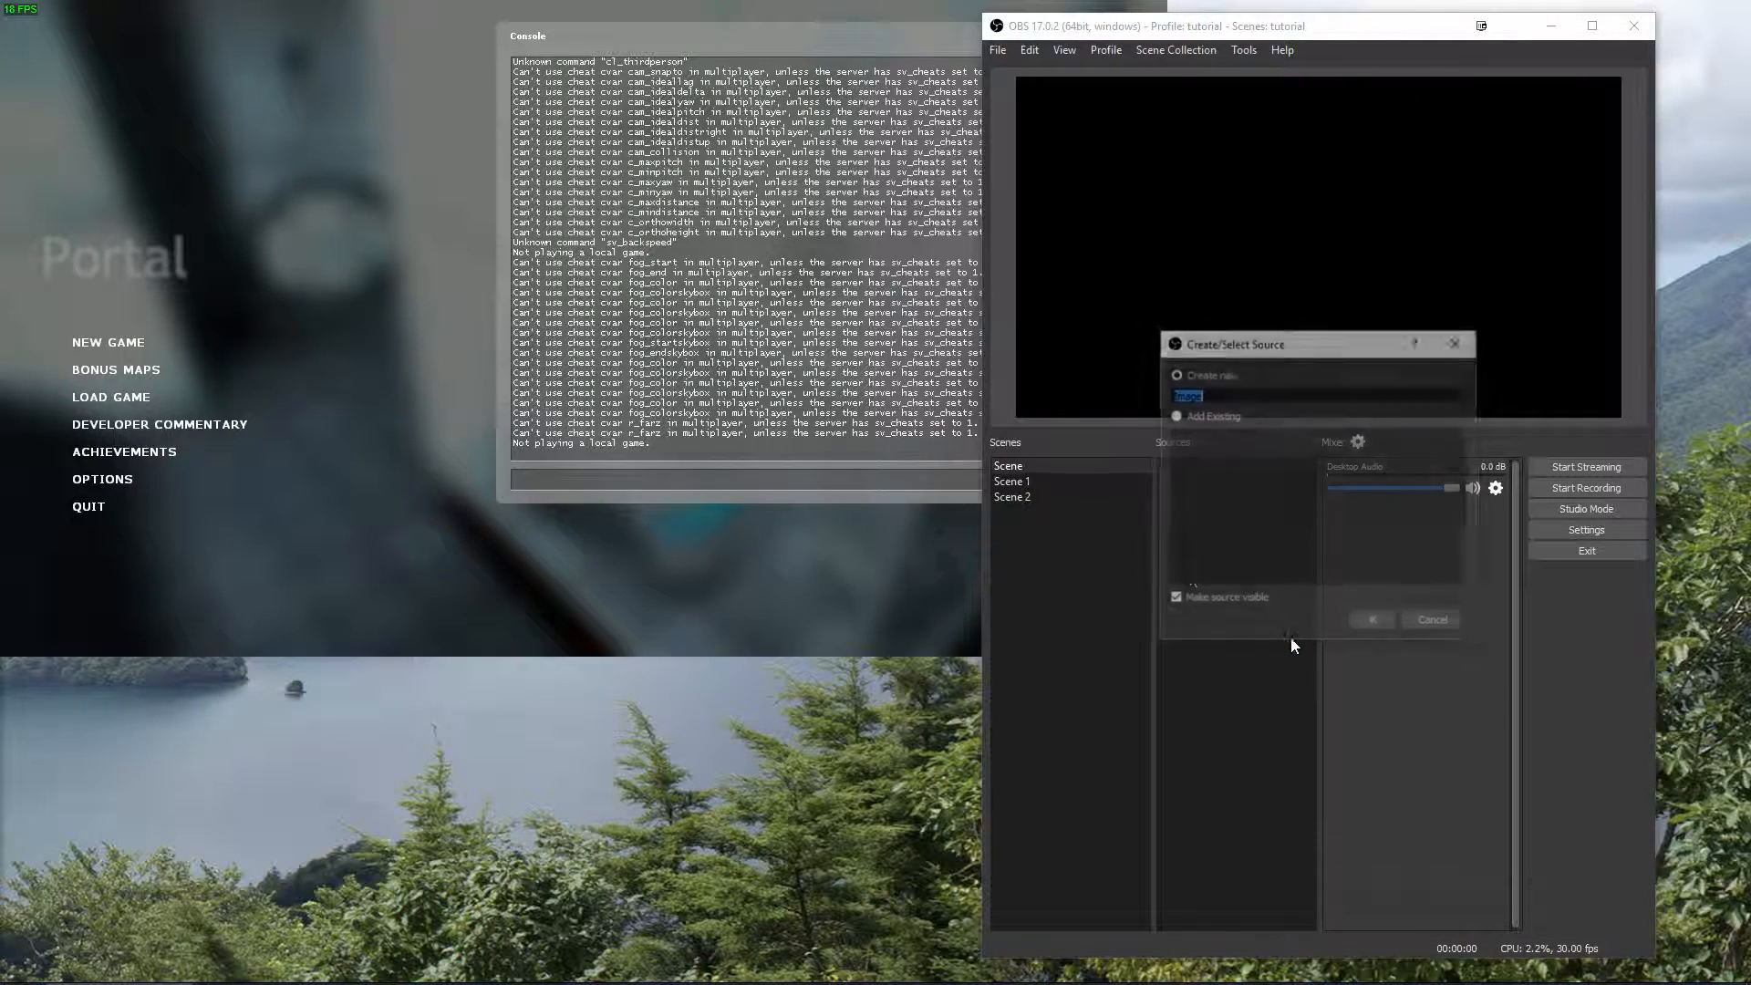
{"action": "left_click", "coordinate": [1354, 620]}
Choose doom.jpg from the obsstudio images\games folder as the source's image file.
{"action": "left_click", "coordinate": [1697, 759]}
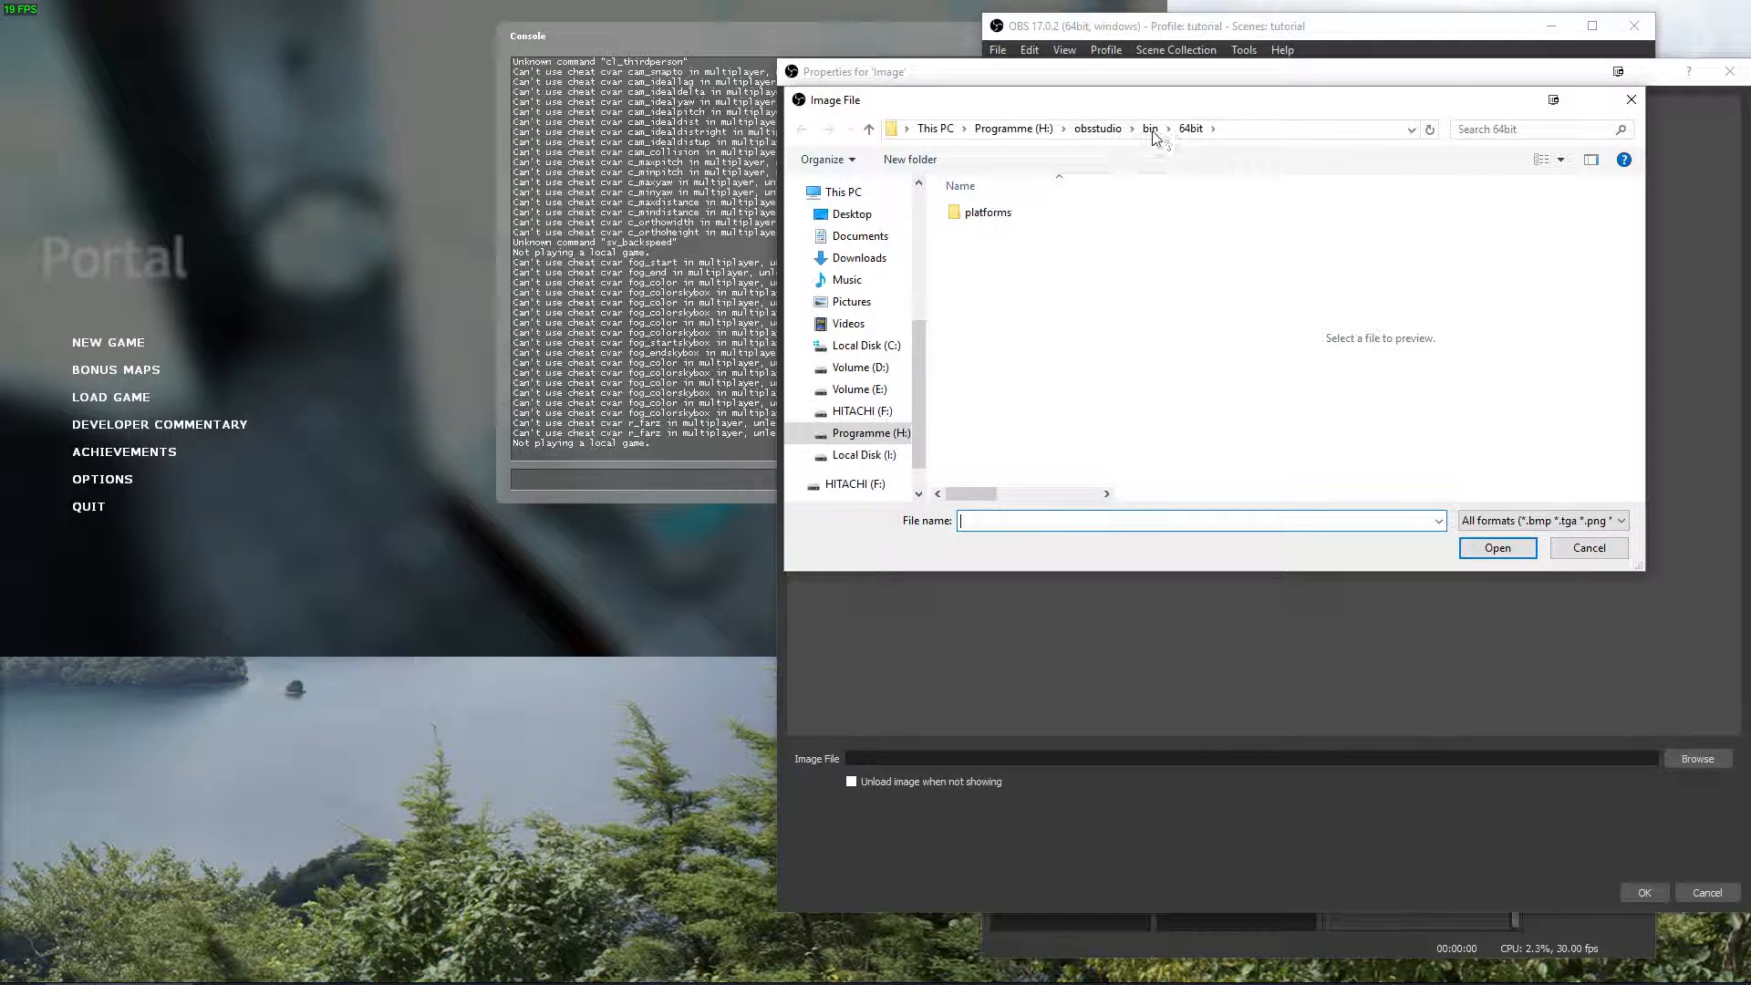
{"action": "left_click", "coordinate": [1097, 128]}
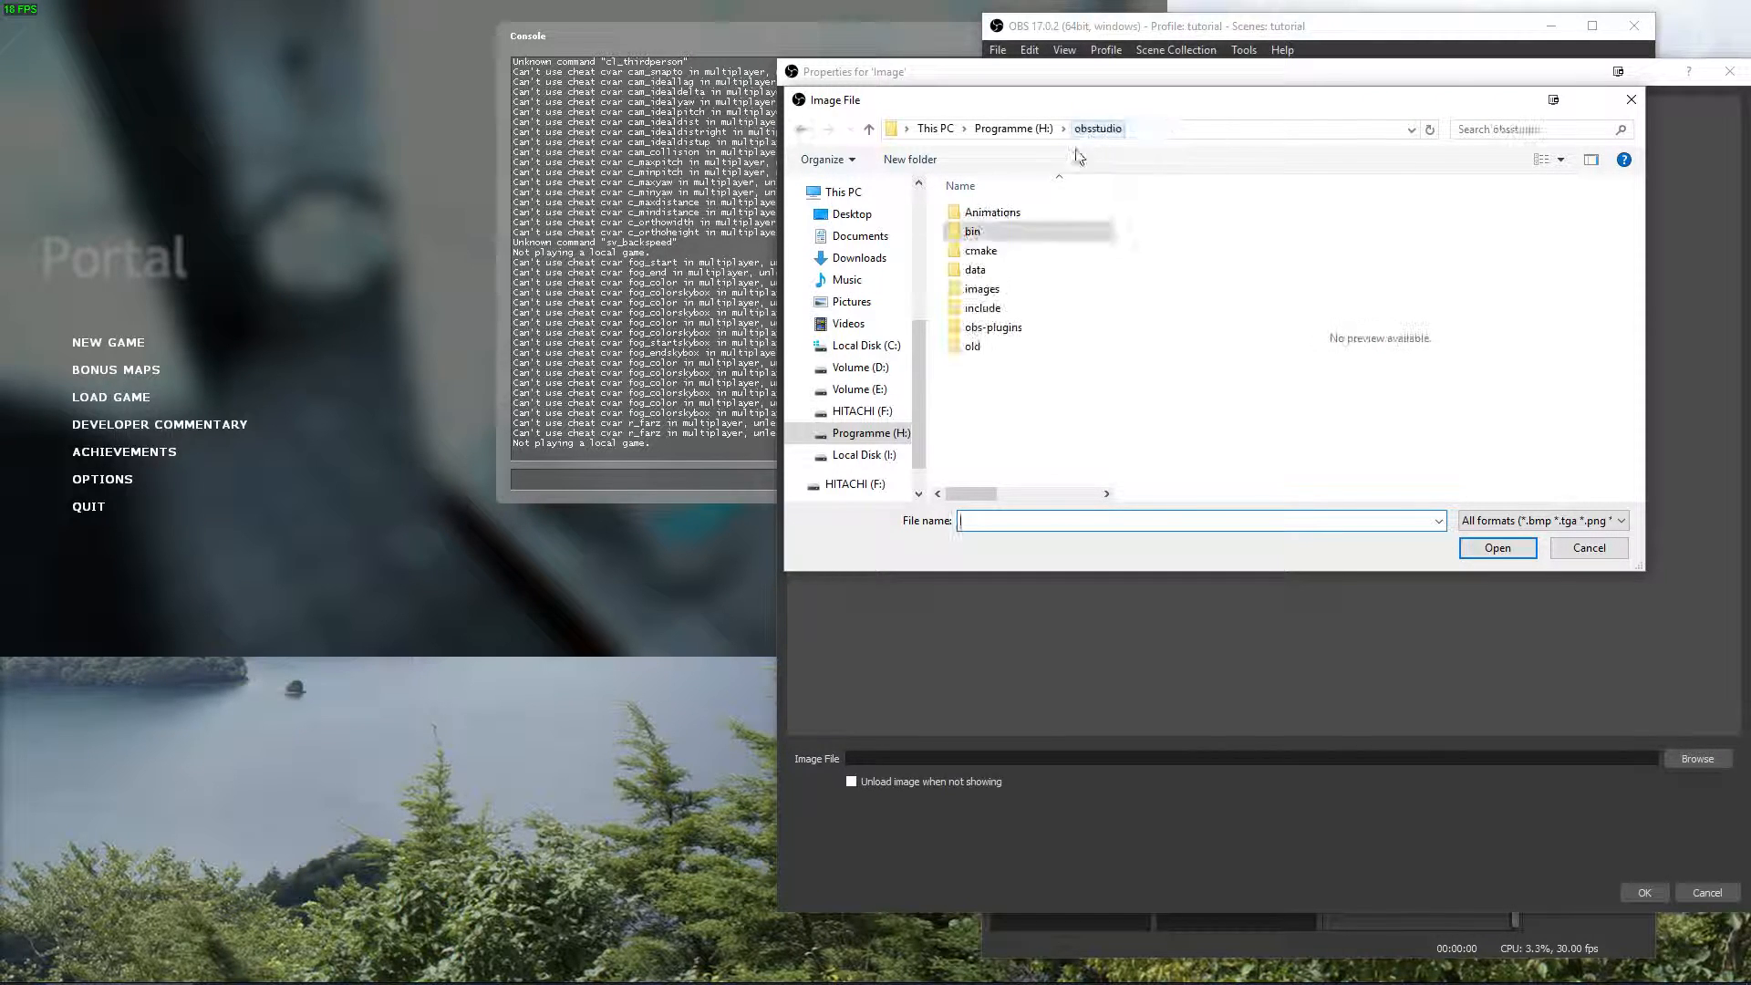
{"action": "double_click", "coordinate": [985, 290]}
{"action": "double_click", "coordinate": [992, 233]}
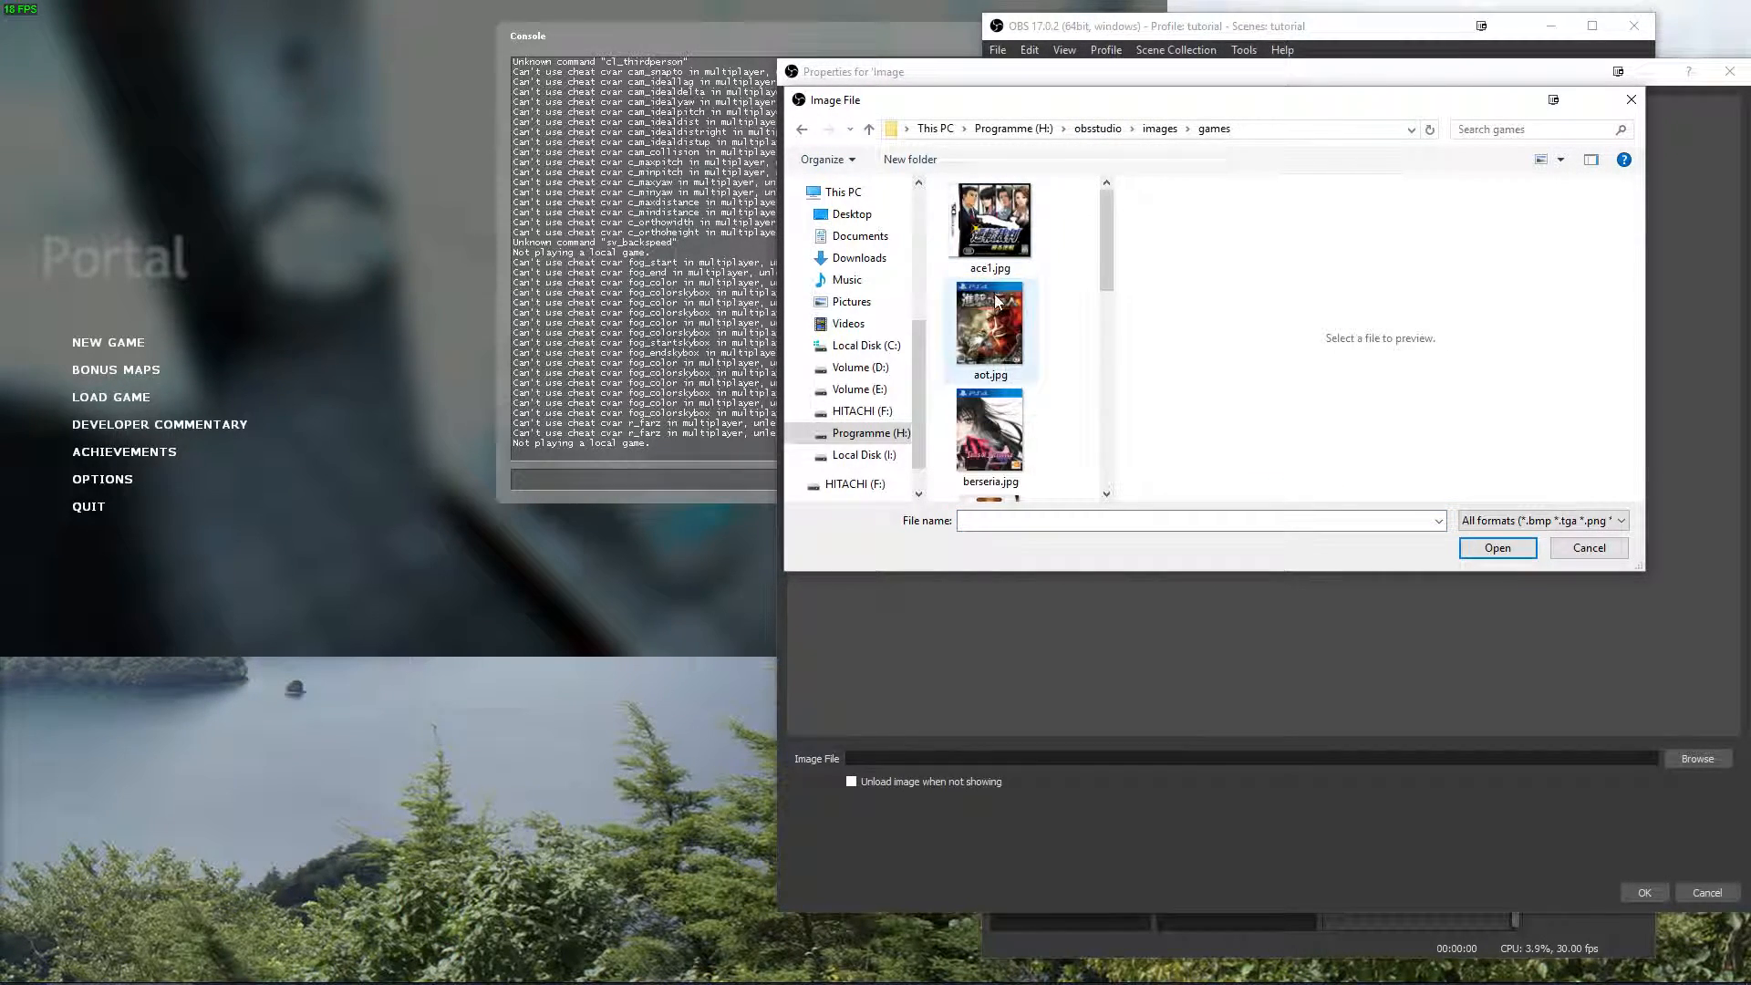
{"action": "scroll", "coordinate": [1003, 347], "scroll_direction": "down", "scroll_amount": 5}
{"action": "double_click", "coordinate": [989, 228]}
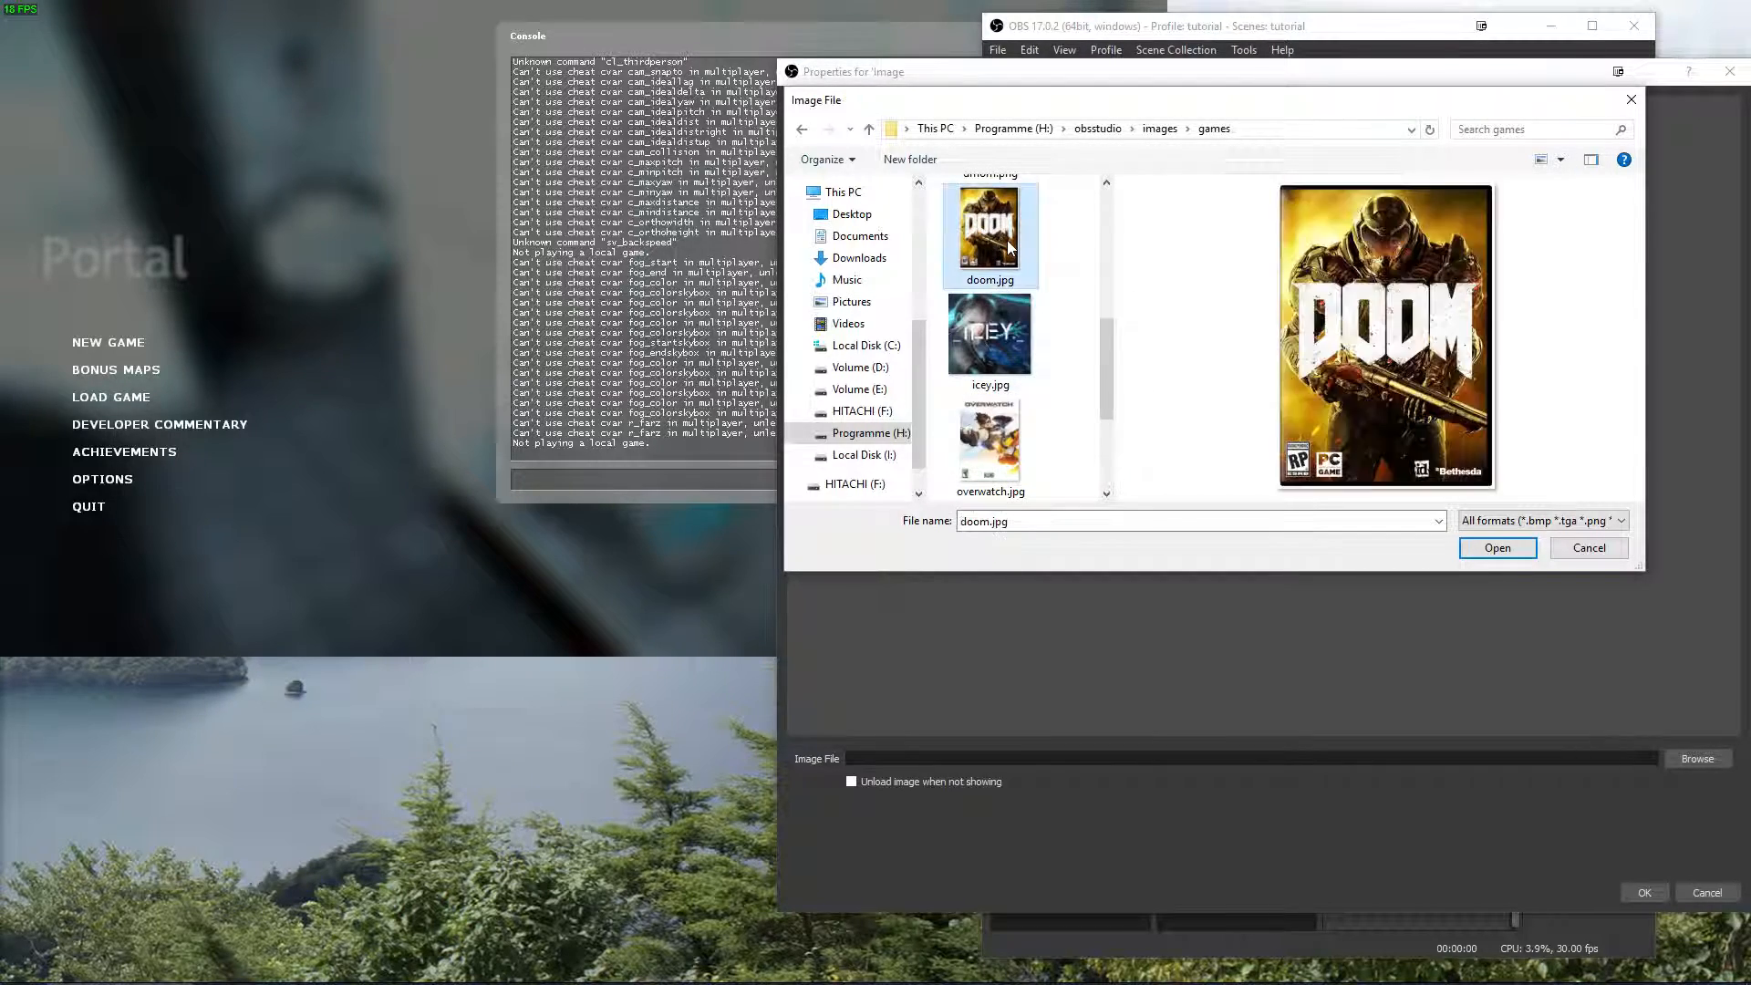
Confirm the Doom image source, shrink it to roughly half size, and move it toward the middle of the canvas.
{"action": "left_click", "coordinate": [1645, 892]}
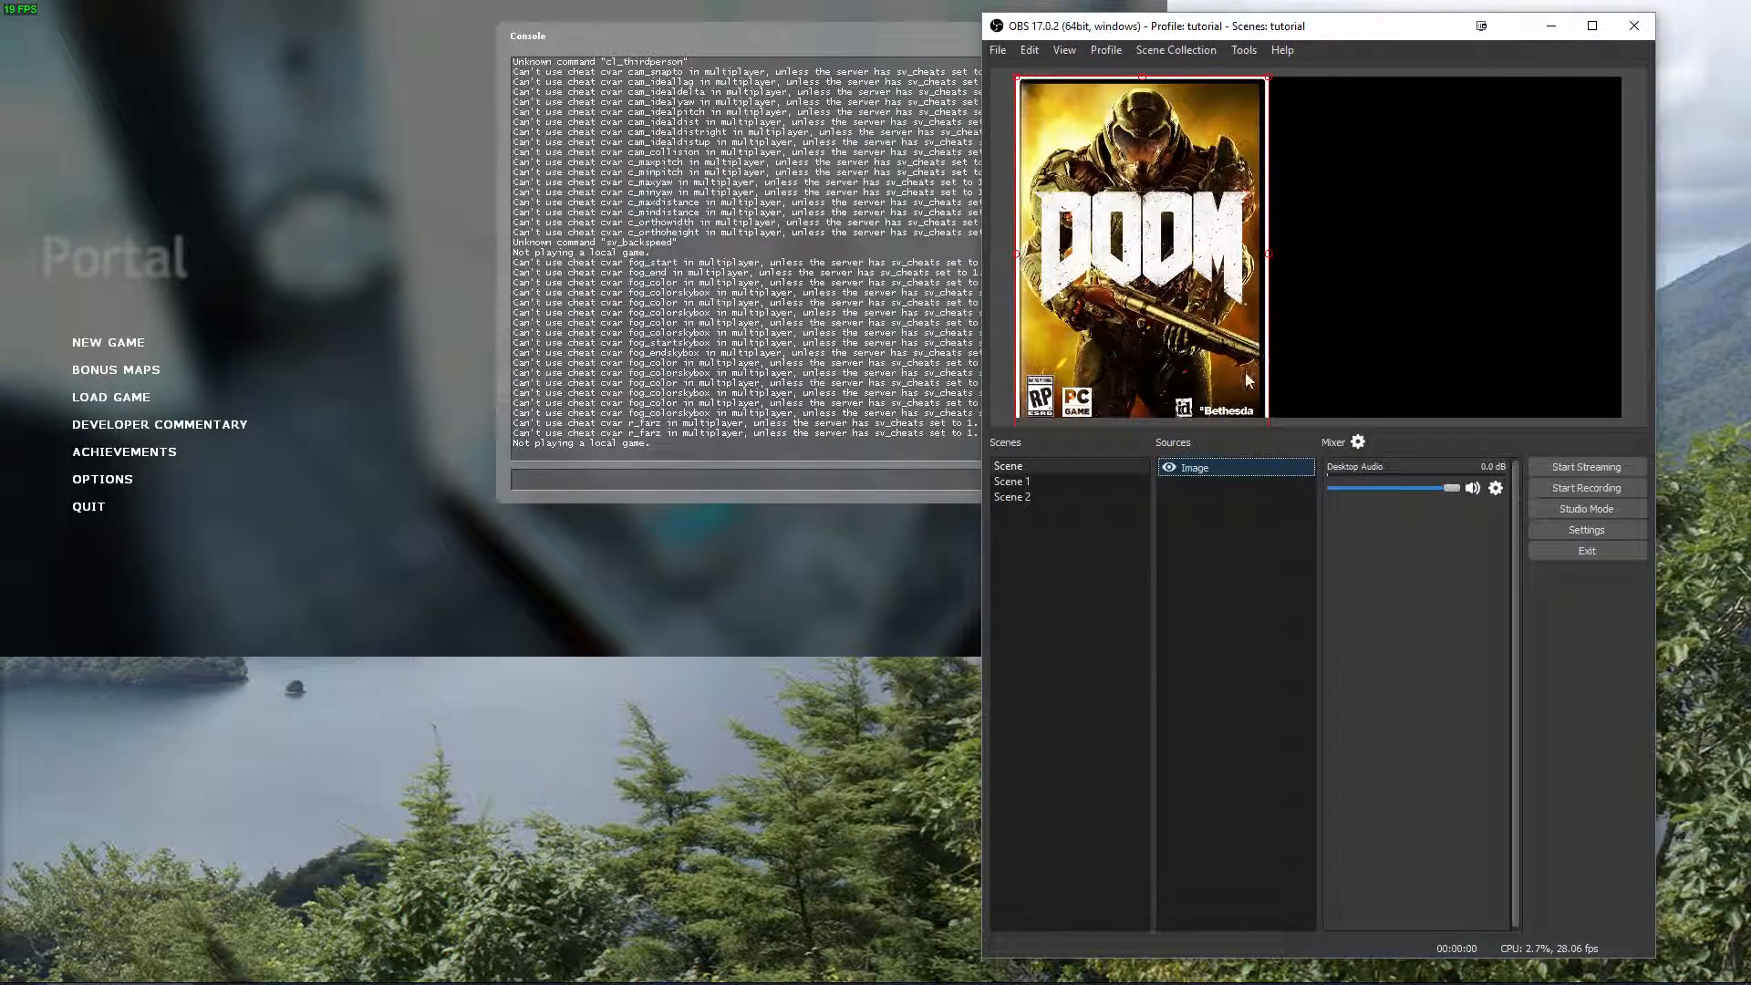
{"action": "left_click_drag", "start_coordinate": [1270, 76], "coordinate": [1153, 226]}
{"action": "left_click_drag", "start_coordinate": [1087, 306], "coordinate": [1172, 206]}
Create a second Image source in the first scene, keeping the default name.
{"action": "right_click", "coordinate": [1212, 525]}
{"action": "mouse_move", "coordinate": [1240, 534]}
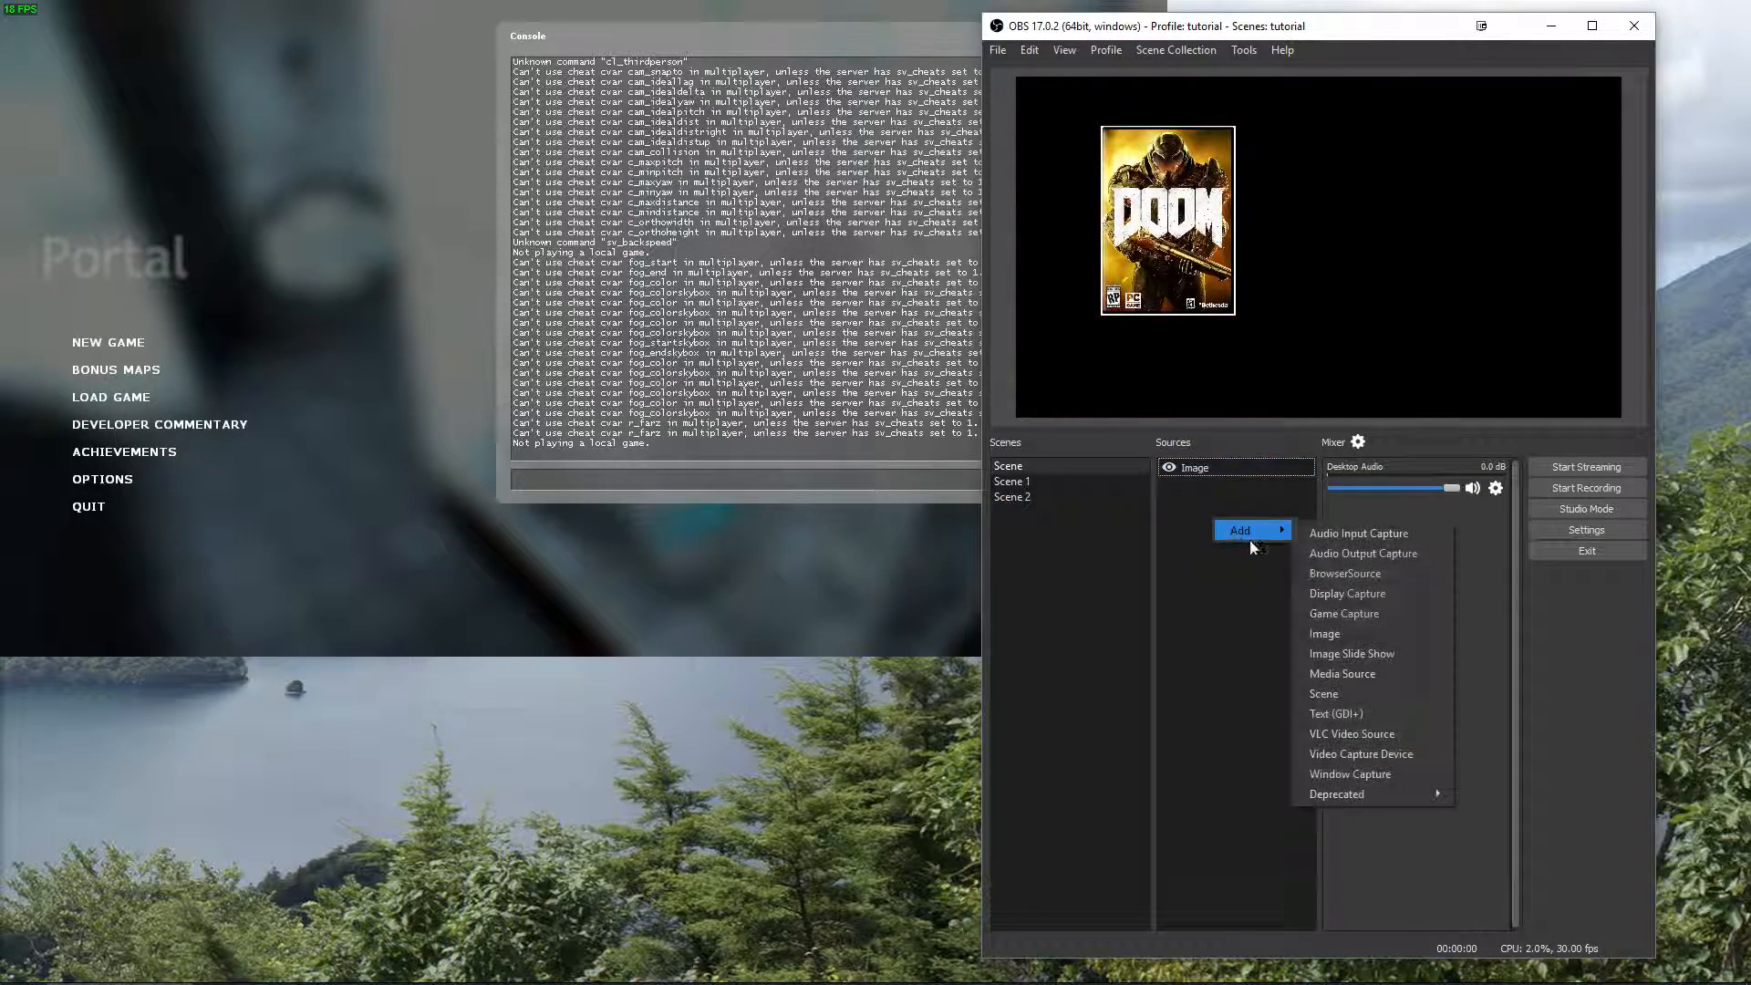
{"action": "left_click", "coordinate": [1328, 641]}
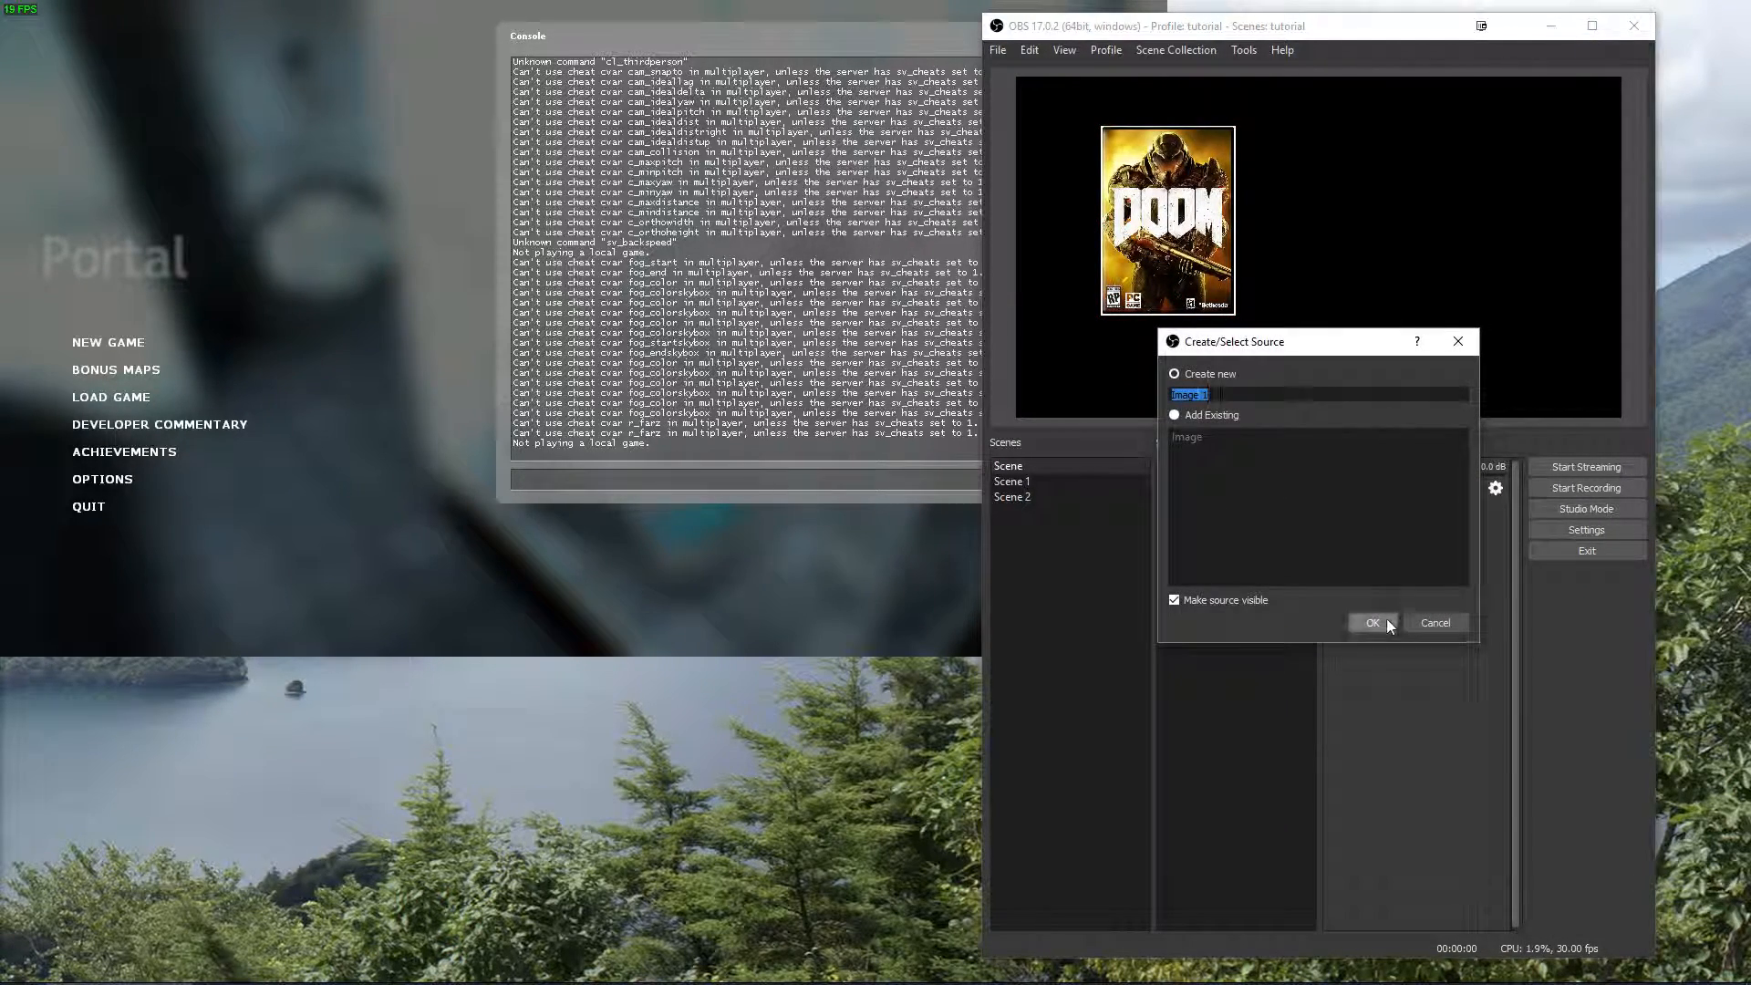
{"action": "left_click", "coordinate": [1372, 622]}
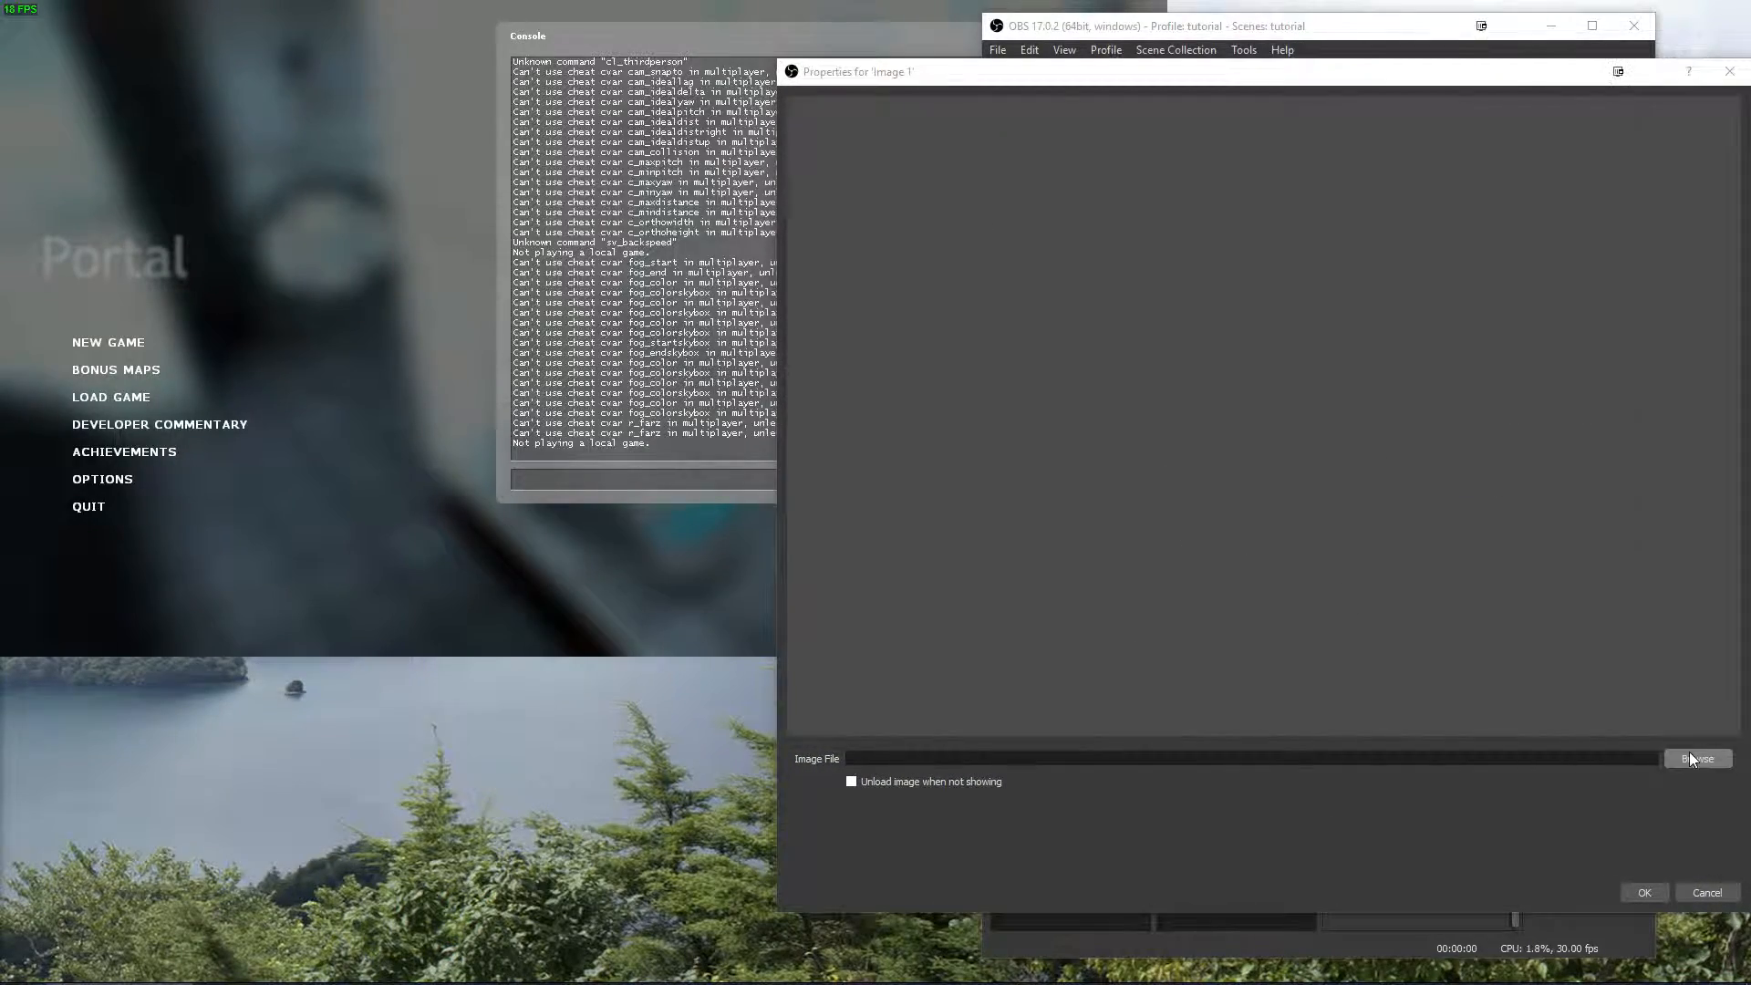
Choose sotn.jpg from the games images folder as the second image source's file and confirm its properties.
{"action": "left_click", "coordinate": [1694, 757]}
{"action": "scroll", "coordinate": [1000, 463], "scroll_direction": "down", "scroll_amount": 2}
{"action": "double_click", "coordinate": [1013, 436]}
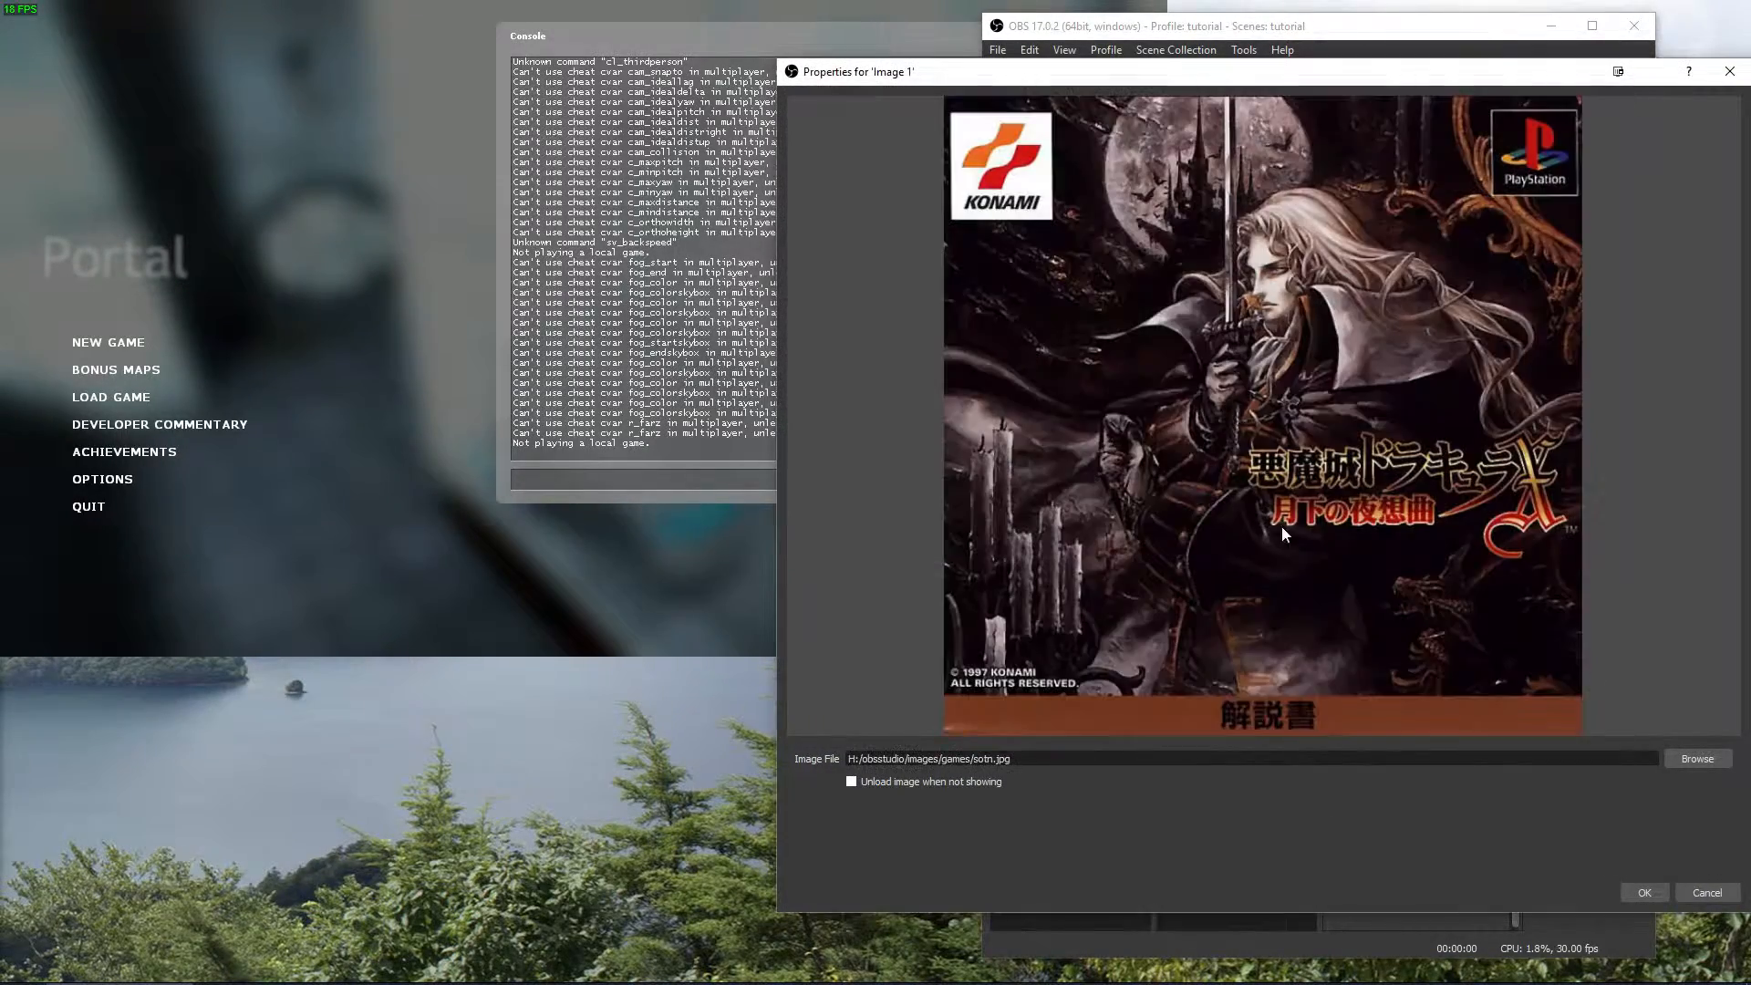
{"action": "left_click", "coordinate": [1644, 891]}
Place the second image flush against the Doom cover's right edge and scale it down to the same height.
{"action": "left_click_drag", "start_coordinate": [1106, 191], "coordinate": [1384, 210]}
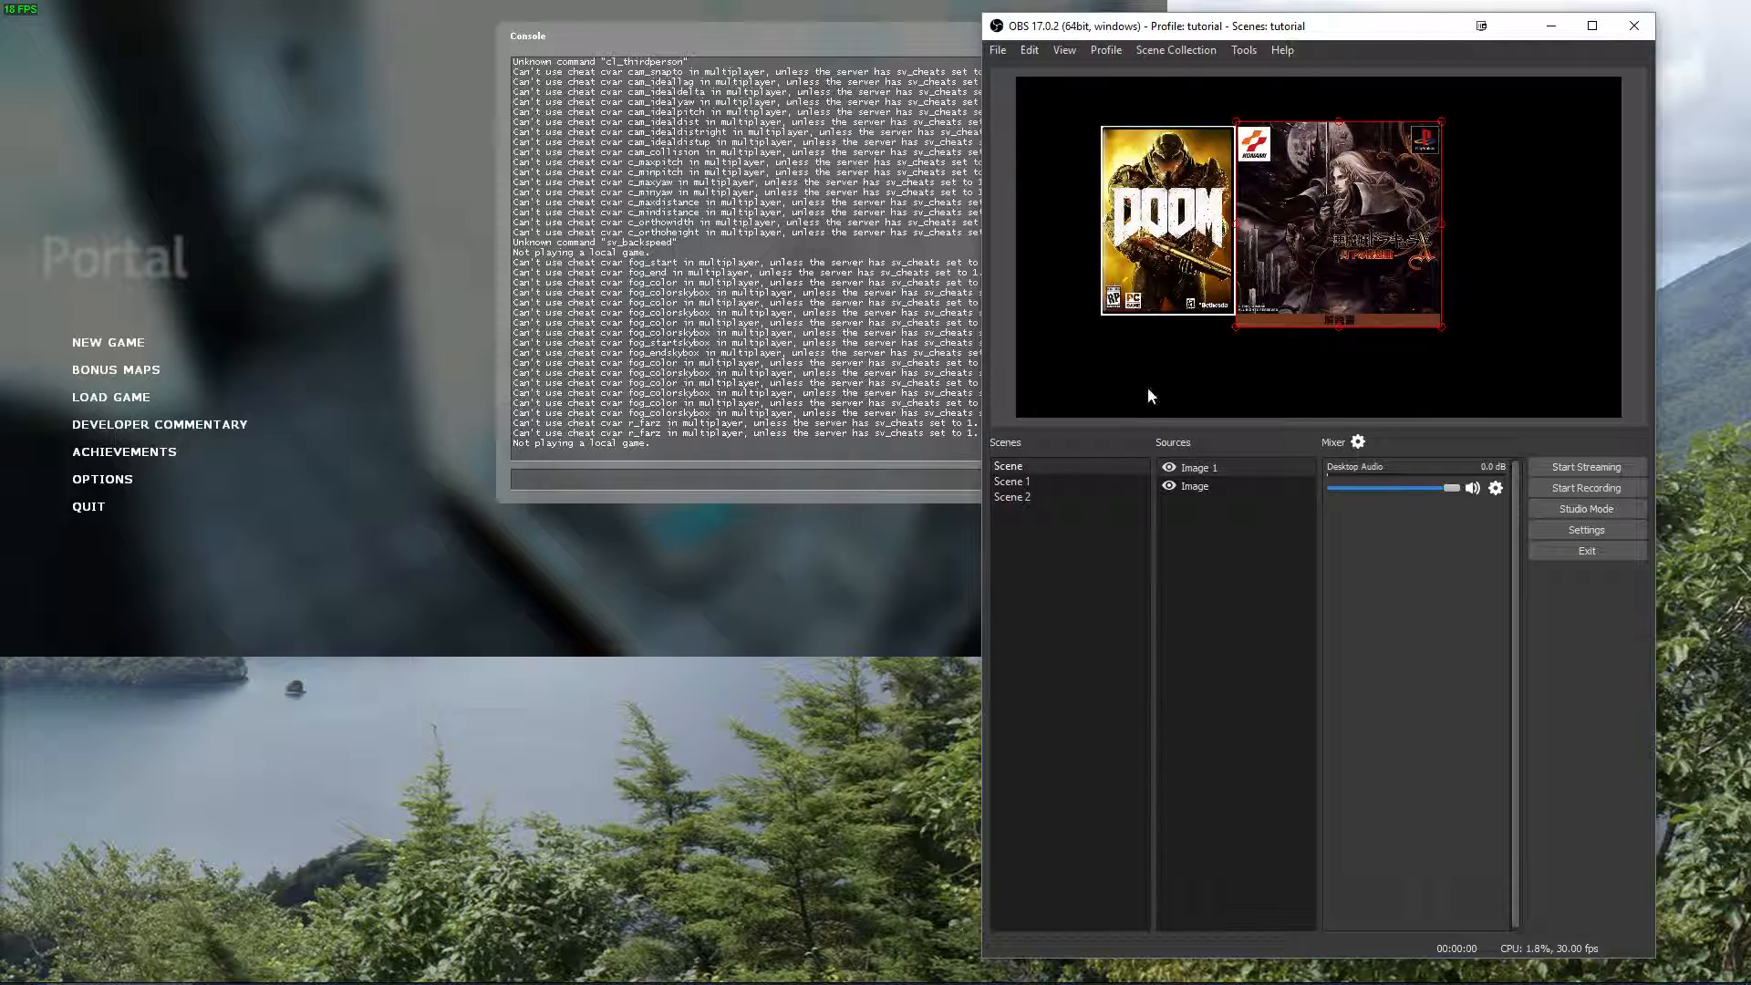
{"action": "left_click_drag", "start_coordinate": [1368, 233], "coordinate": [1349, 210]}
{"action": "left_click_drag", "start_coordinate": [1442, 110], "coordinate": [1427, 126]}
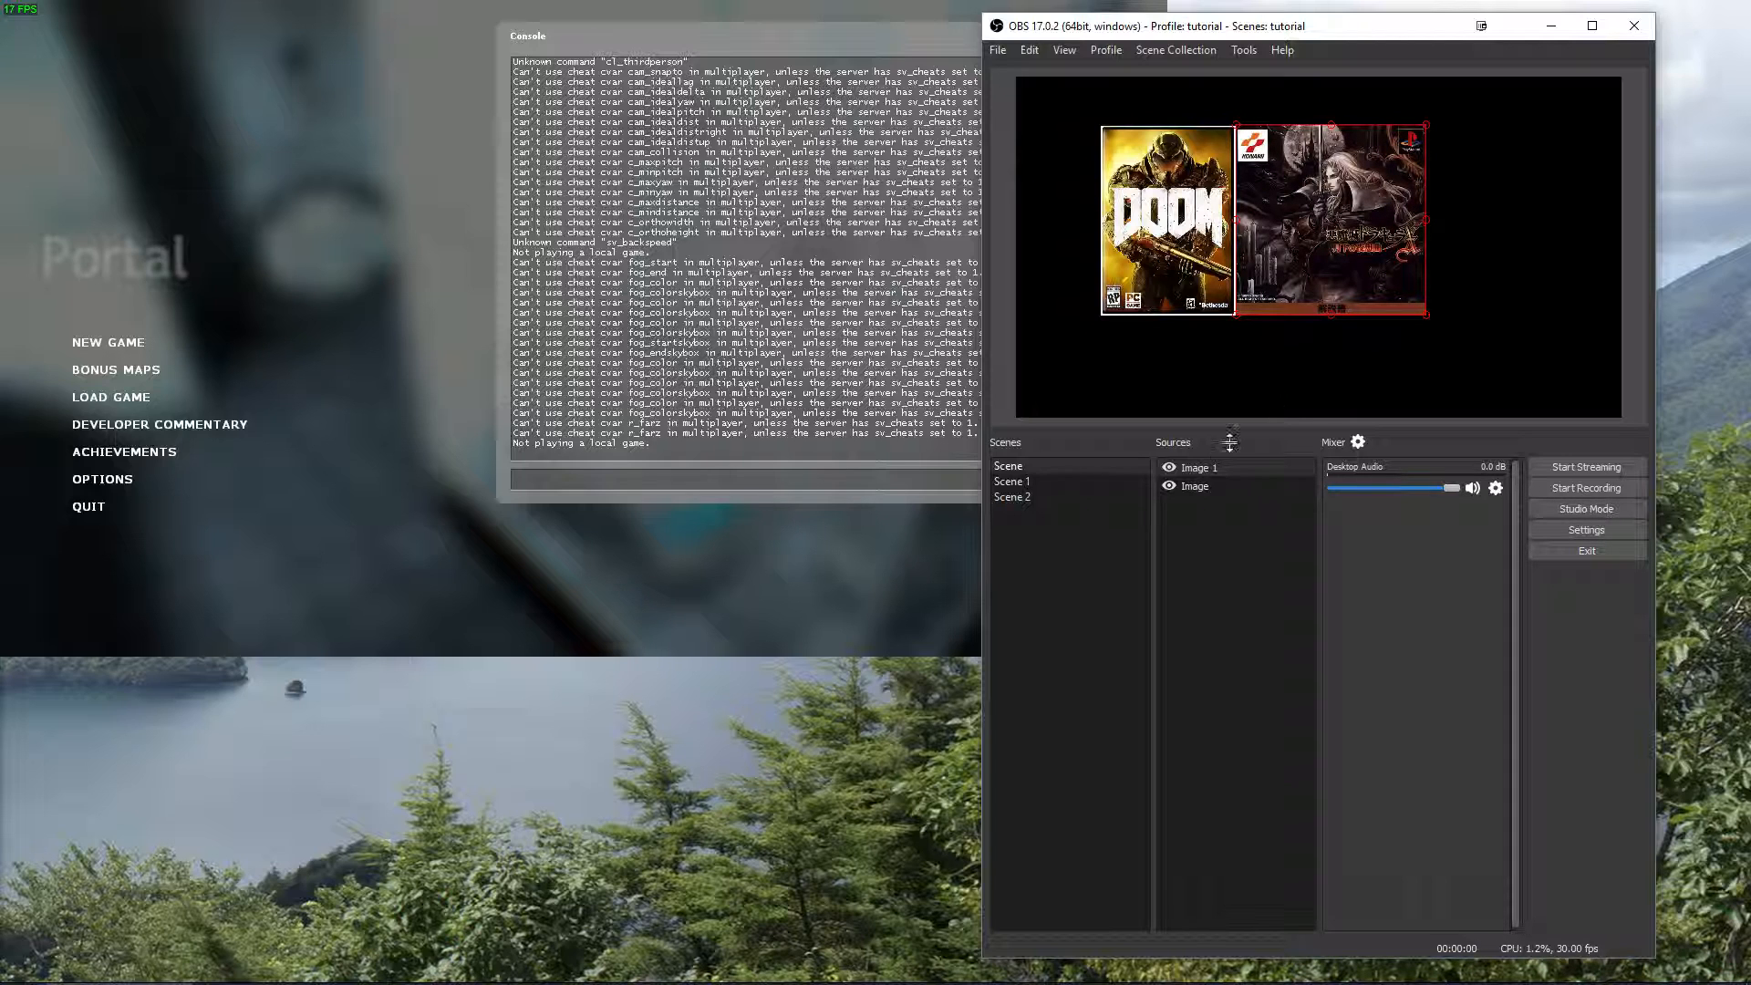
Add the existing scene named Scene as a source inside Scene 1.
{"action": "left_click", "coordinate": [1011, 482]}
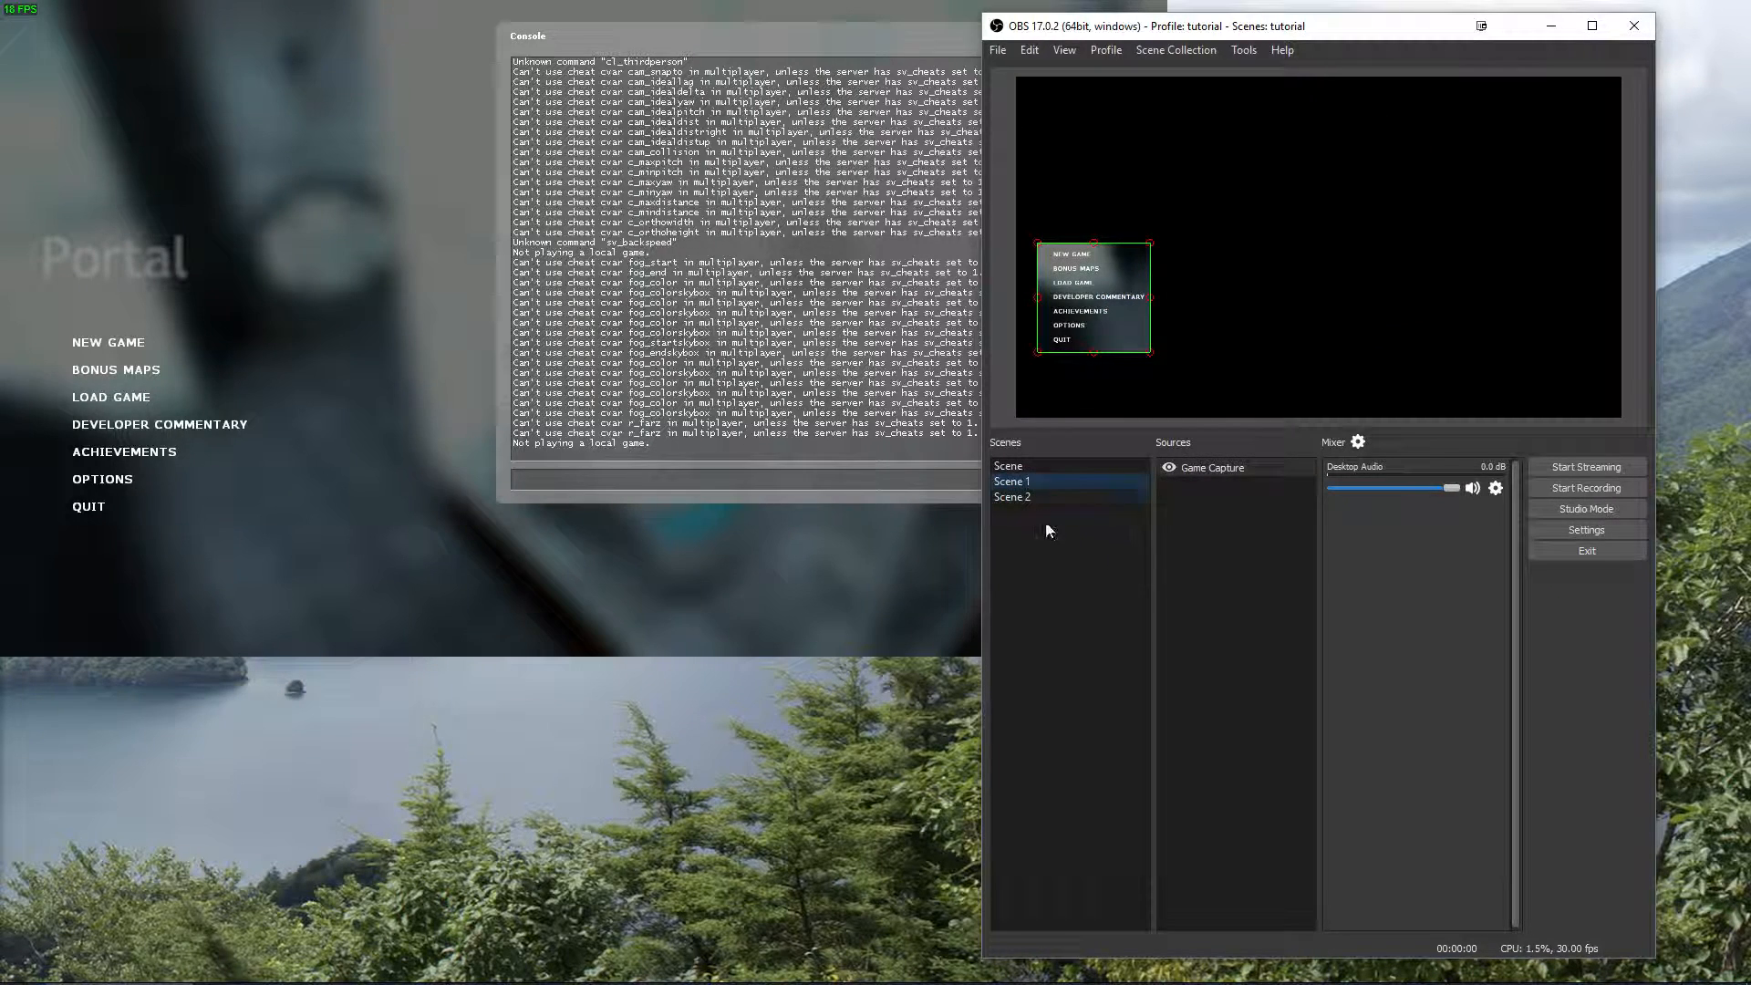
{"action": "right_click", "coordinate": [1192, 523]}
{"action": "mouse_move", "coordinate": [1226, 533]}
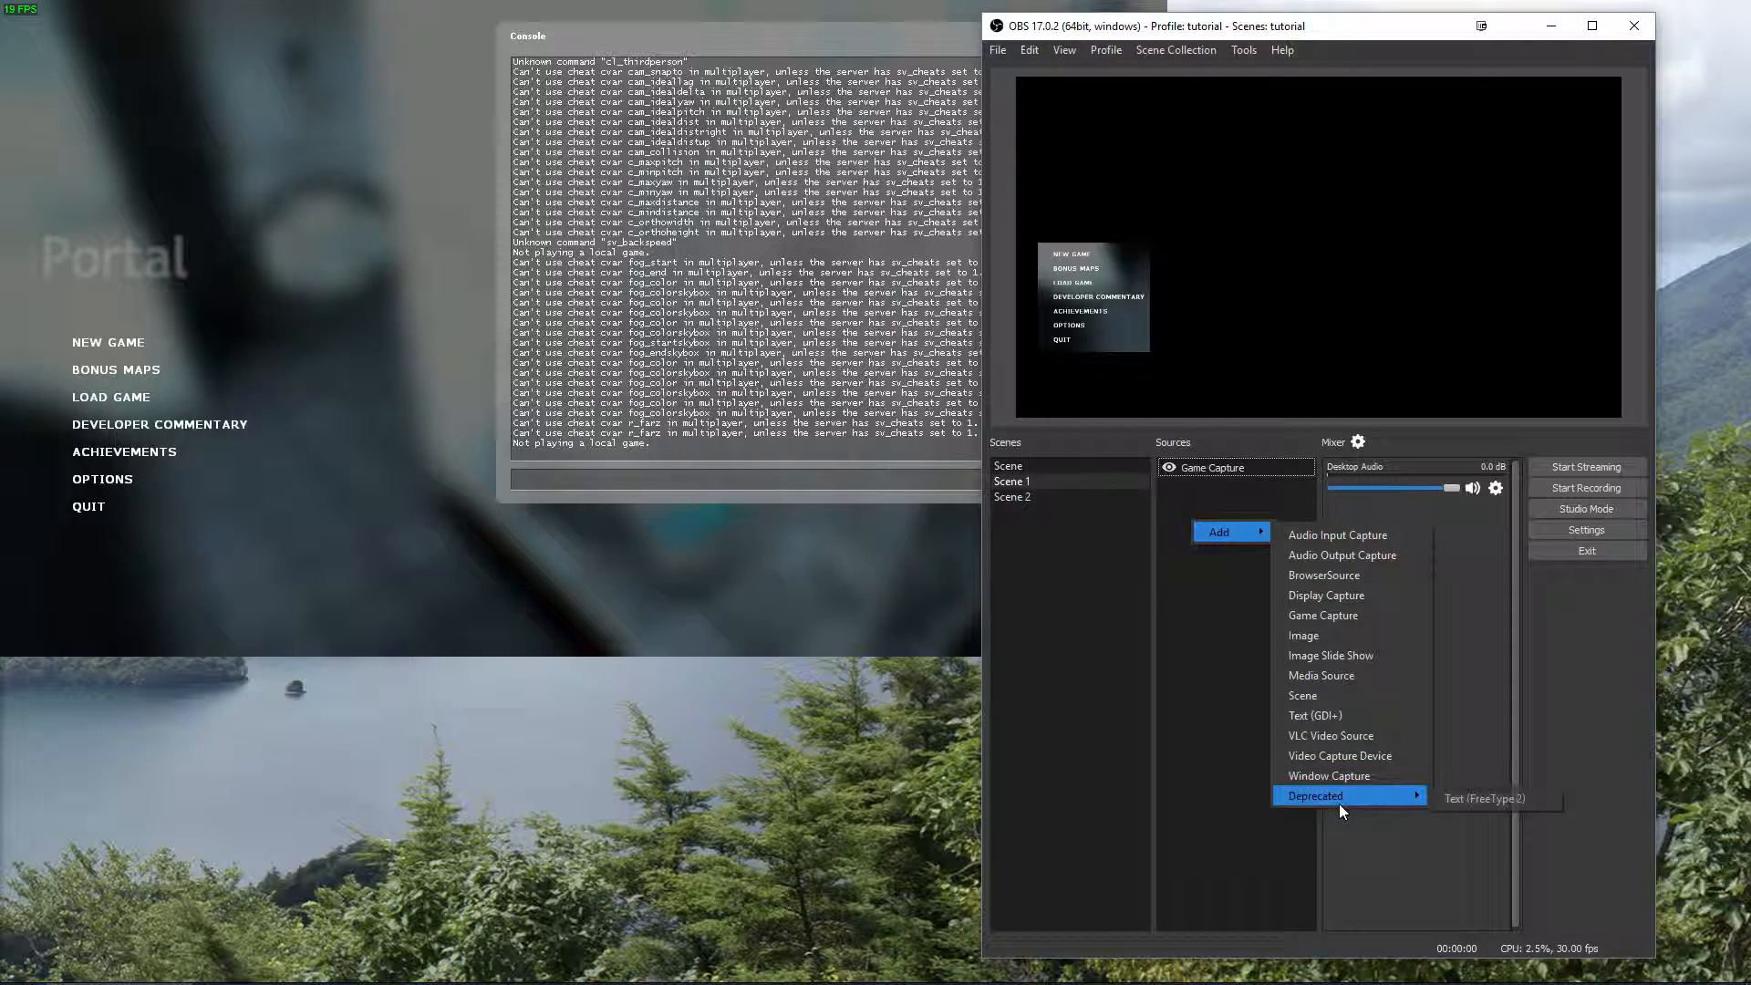
{"action": "left_click", "coordinate": [1304, 696]}
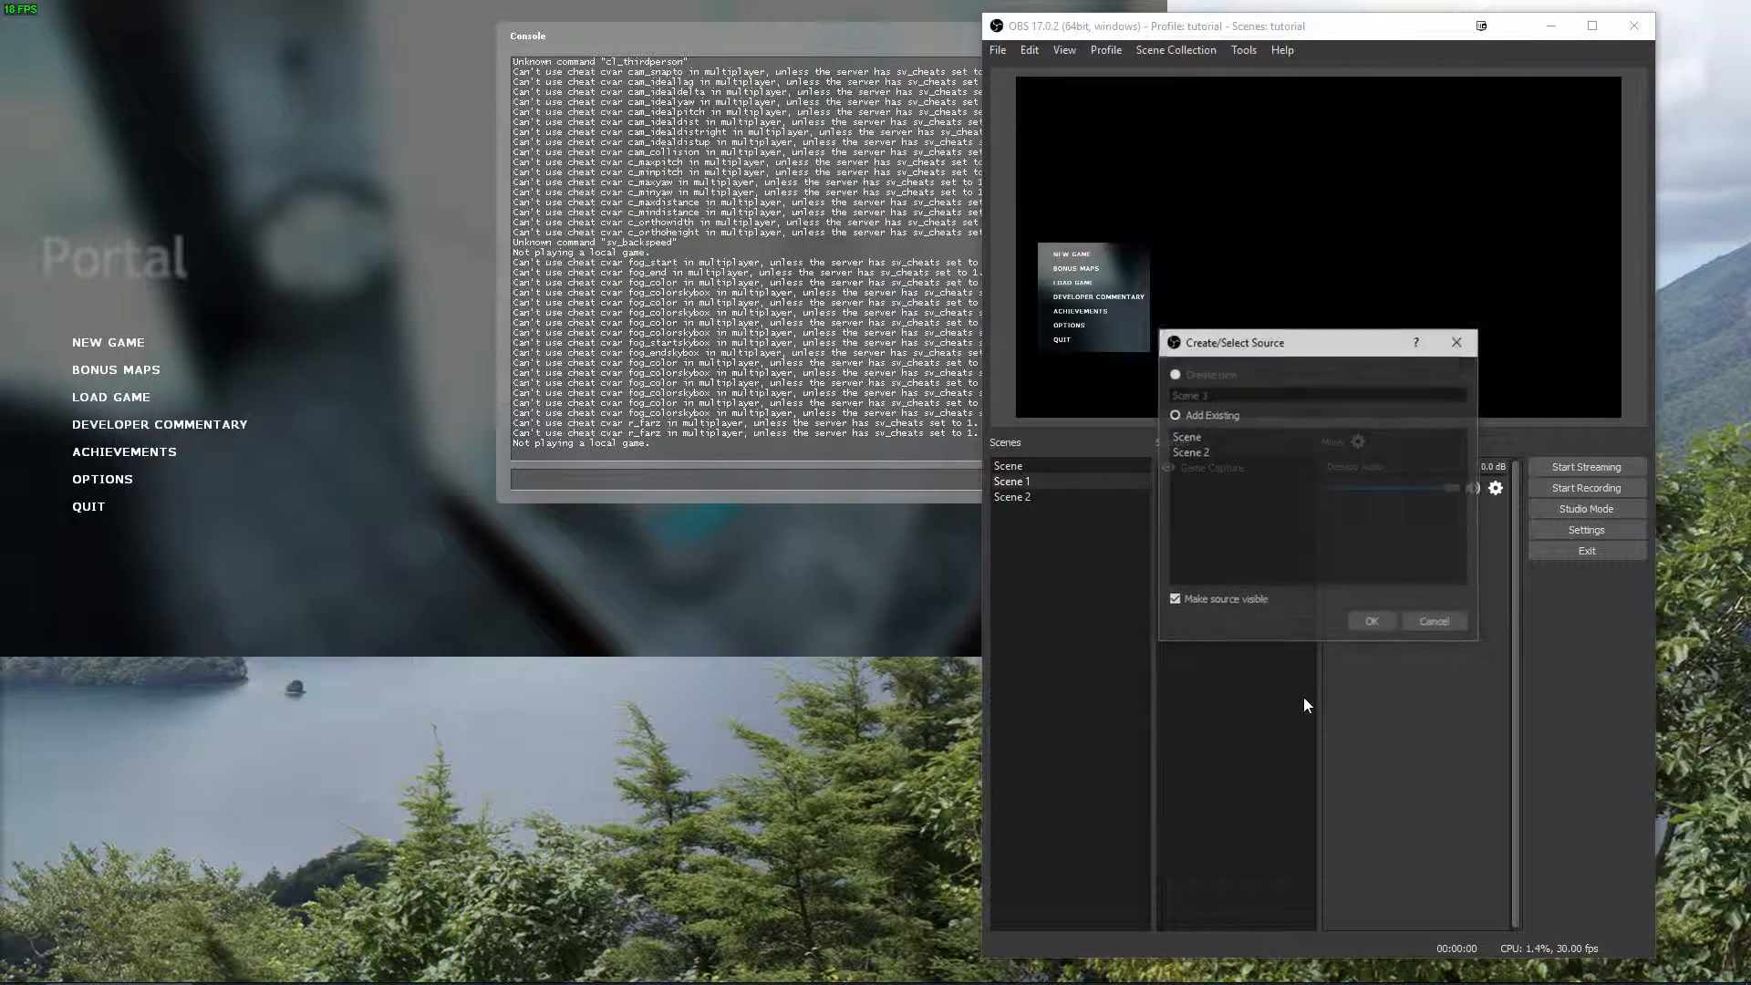
{"action": "left_click", "coordinate": [1202, 437]}
{"action": "left_click", "coordinate": [1378, 621]}
Shrink the nested scene to less than half the canvas width and place it to the right of the game capture.
{"action": "left_click_drag", "start_coordinate": [1217, 210], "coordinate": [1313, 221]}
{"action": "left_click_drag", "start_coordinate": [1114, 90], "coordinate": [1360, 207]}
{"action": "left_click_drag", "start_coordinate": [1539, 144], "coordinate": [1497, 173]}
{"action": "mouse_move", "coordinate": [1503, 247]}
{"action": "left_mouse_down"}
{"action": "mouse_move", "coordinate": [1380, 243]}
{"action": "mouse_move", "coordinate": [1501, 242]}
{"action": "left_mouse_up"}
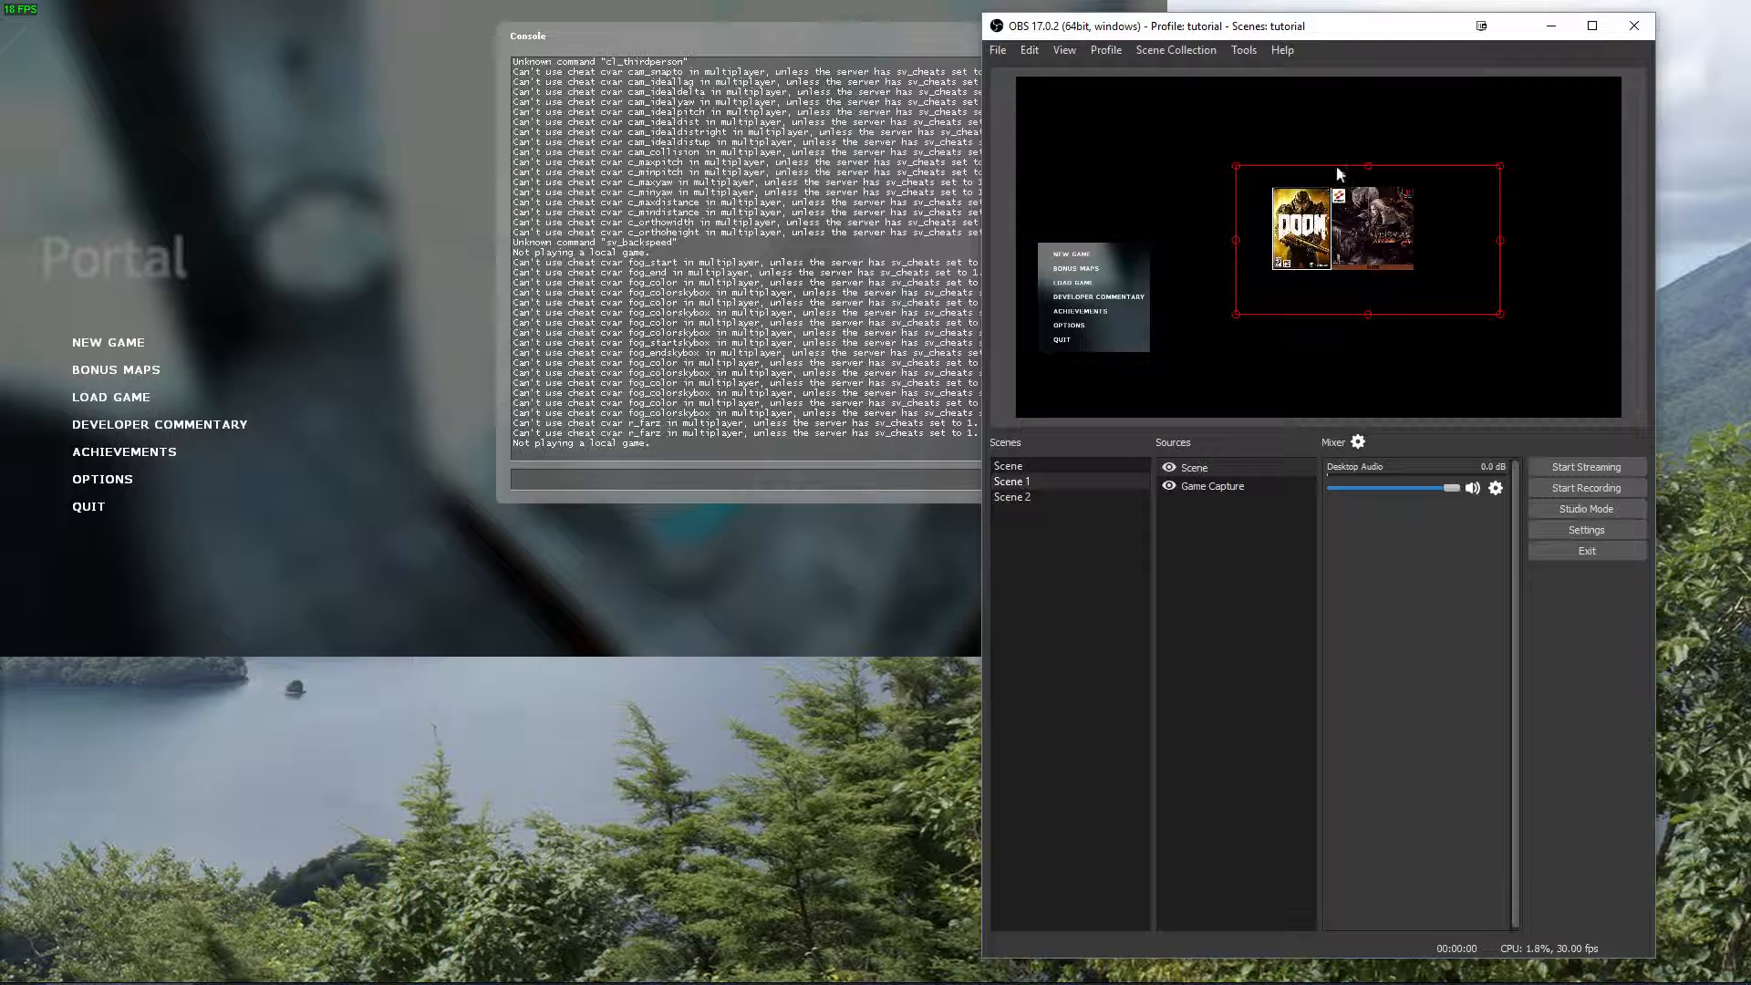
Add a Color Key effect filter with the default name to the nested Scene source.
{"action": "right_click", "coordinate": [1196, 463]}
{"action": "left_click", "coordinate": [1262, 679]}
{"action": "left_click_drag", "start_coordinate": [1322, 157], "coordinate": [629, 179]}
{"action": "left_click", "coordinate": [245, 830]}
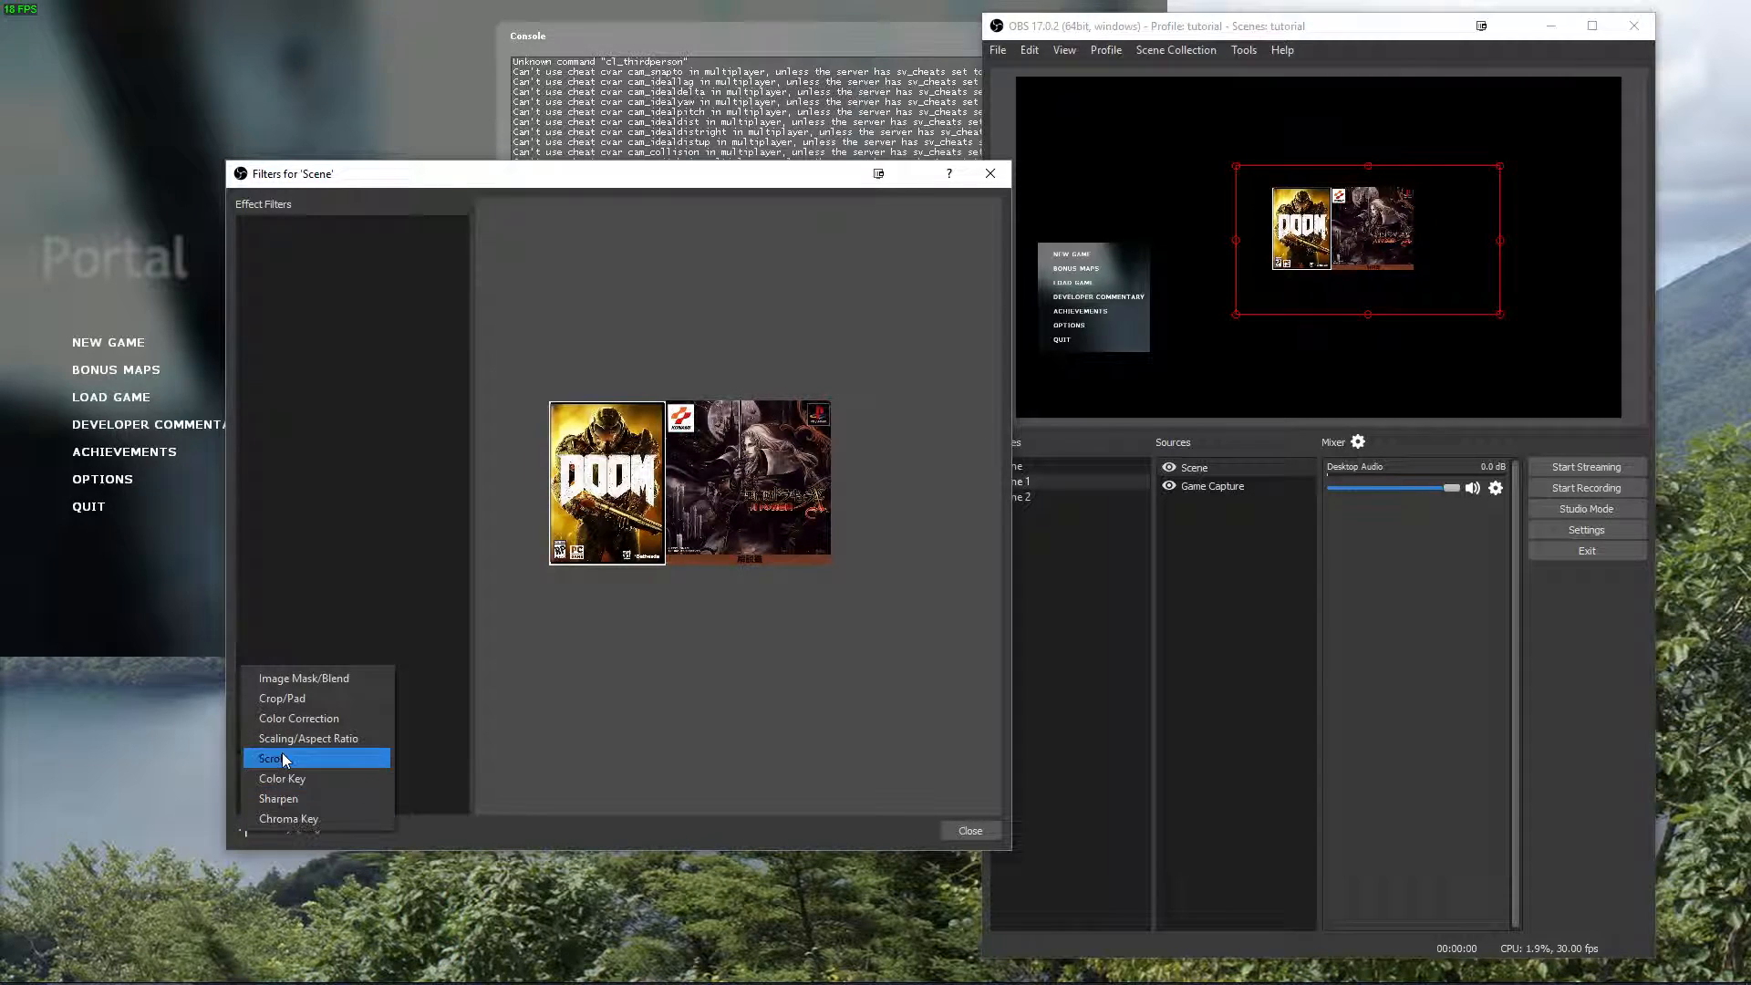
{"action": "left_click", "coordinate": [315, 781]}
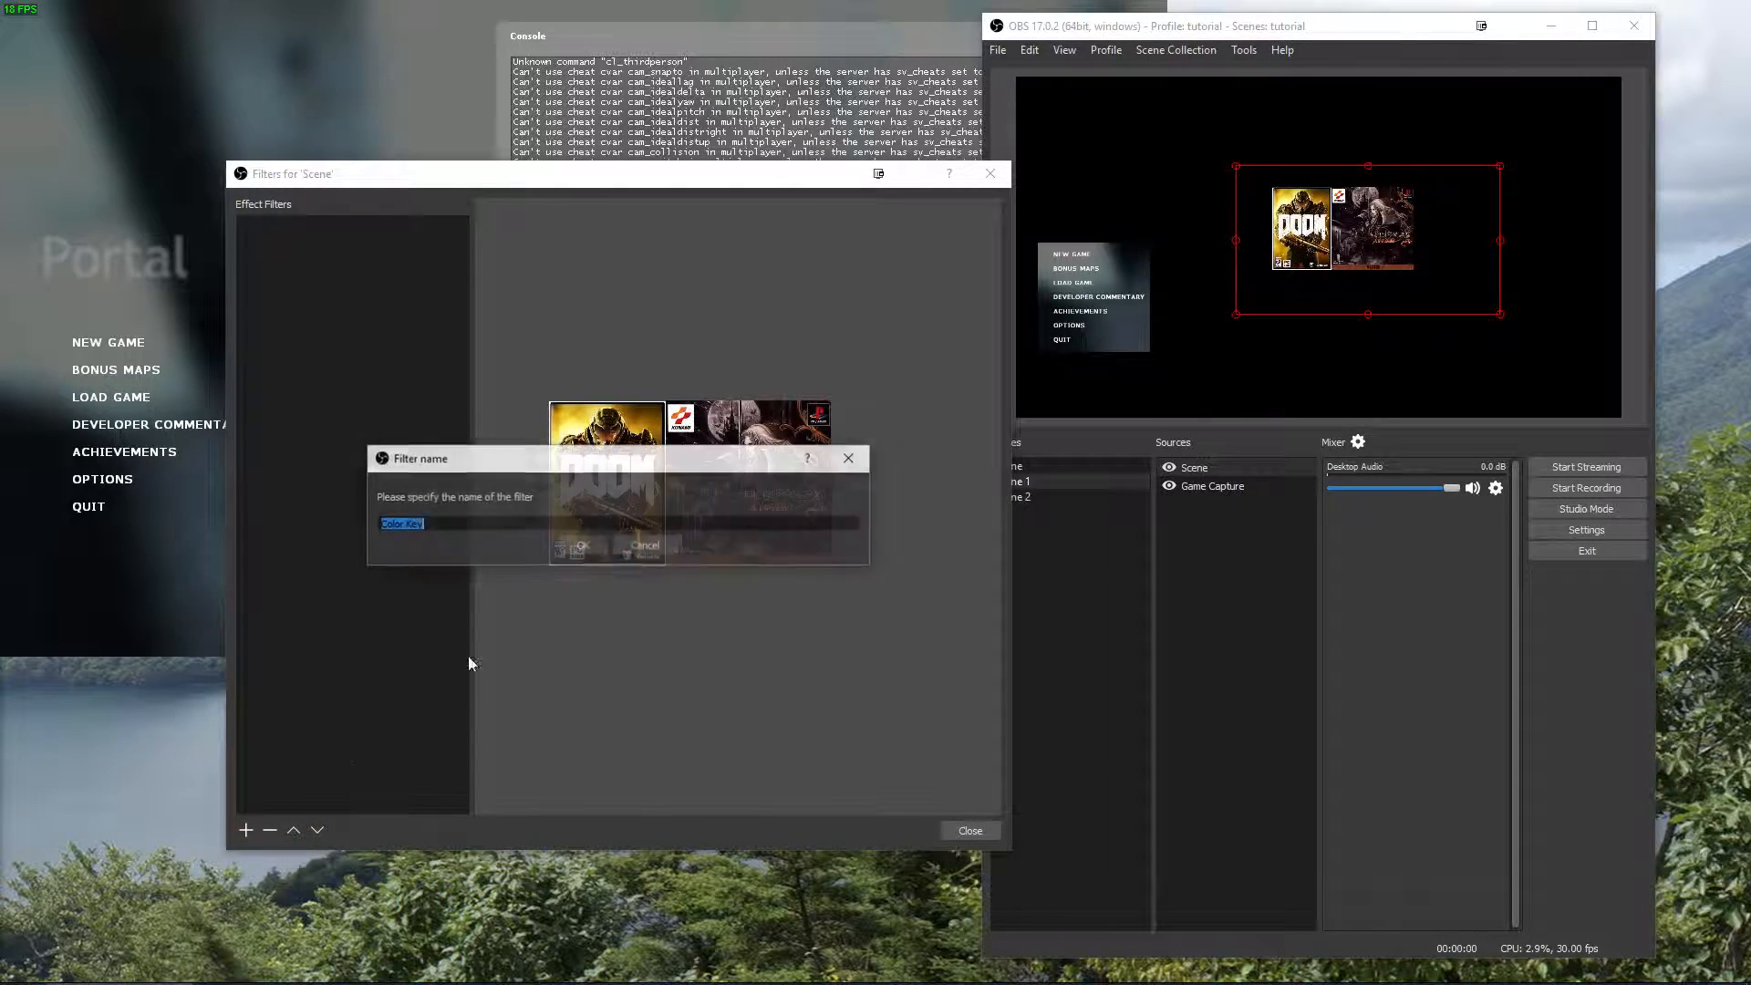
{"action": "left_click", "coordinate": [570, 547]}
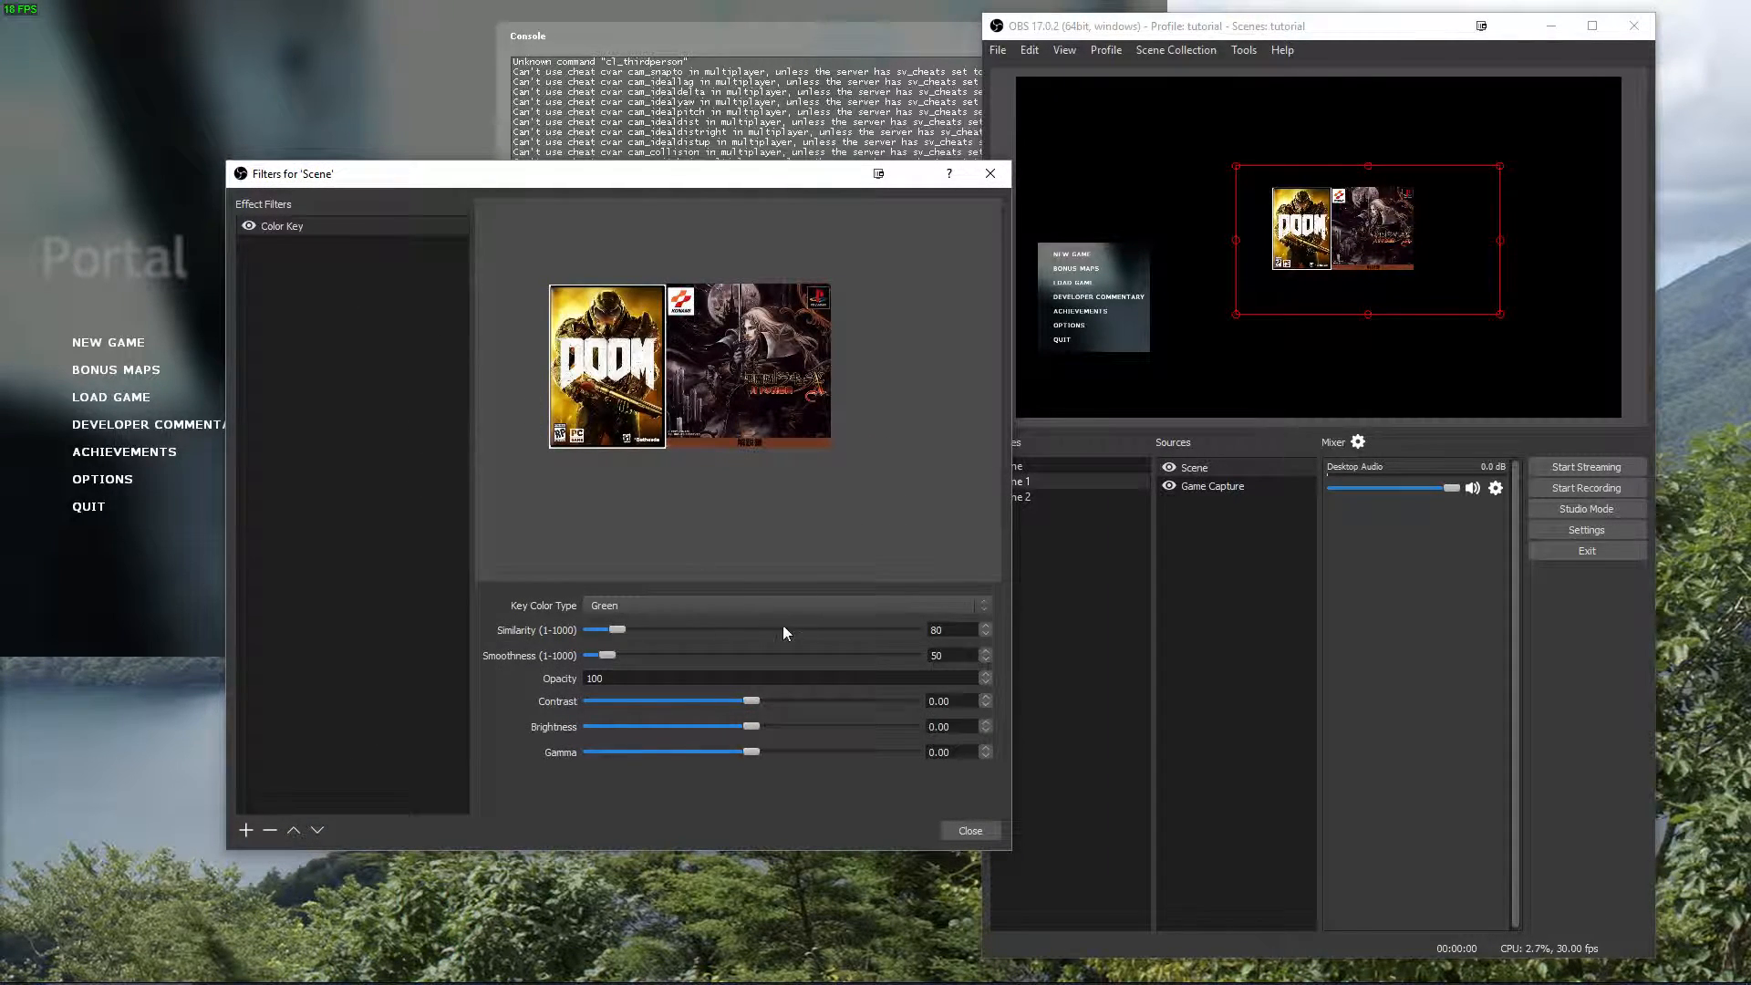
Set the Color Key filter to a custom key color, sampling the yellow #d0a109 from the Doom cover in the preview.
{"action": "left_click", "coordinate": [724, 606]}
{"action": "left_click", "coordinate": [624, 668]}
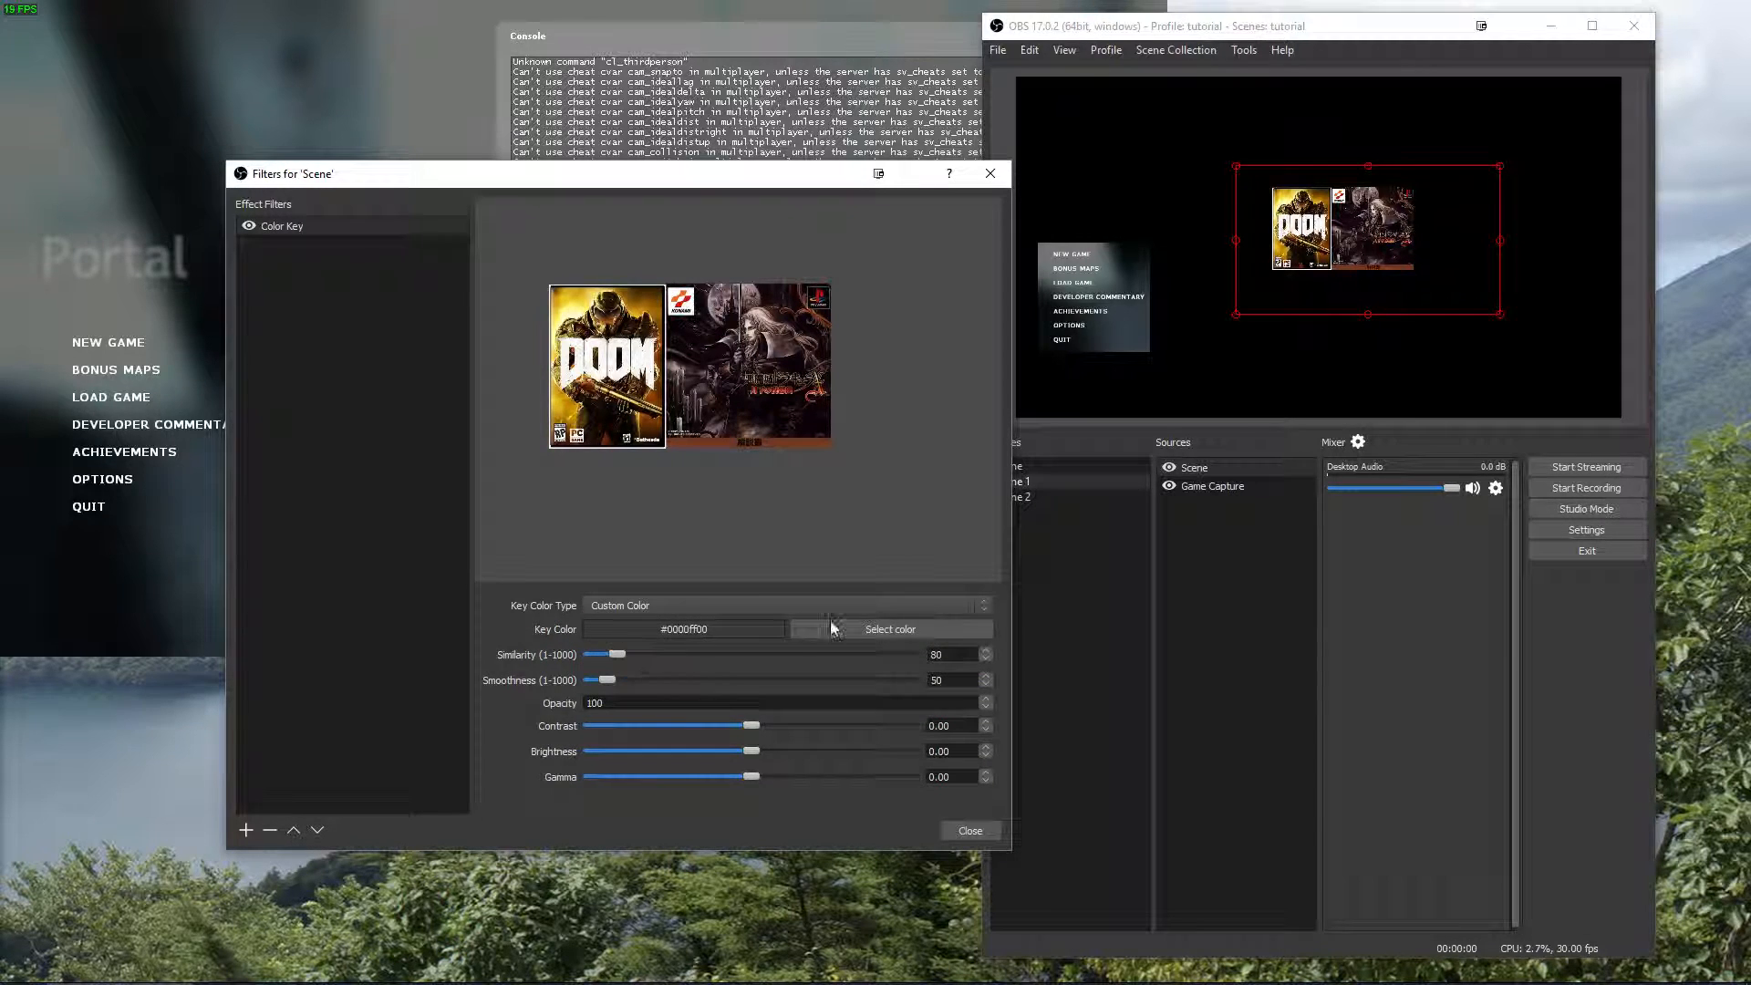
{"action": "left_click", "coordinate": [893, 629]}
{"action": "left_click", "coordinate": [489, 516]}
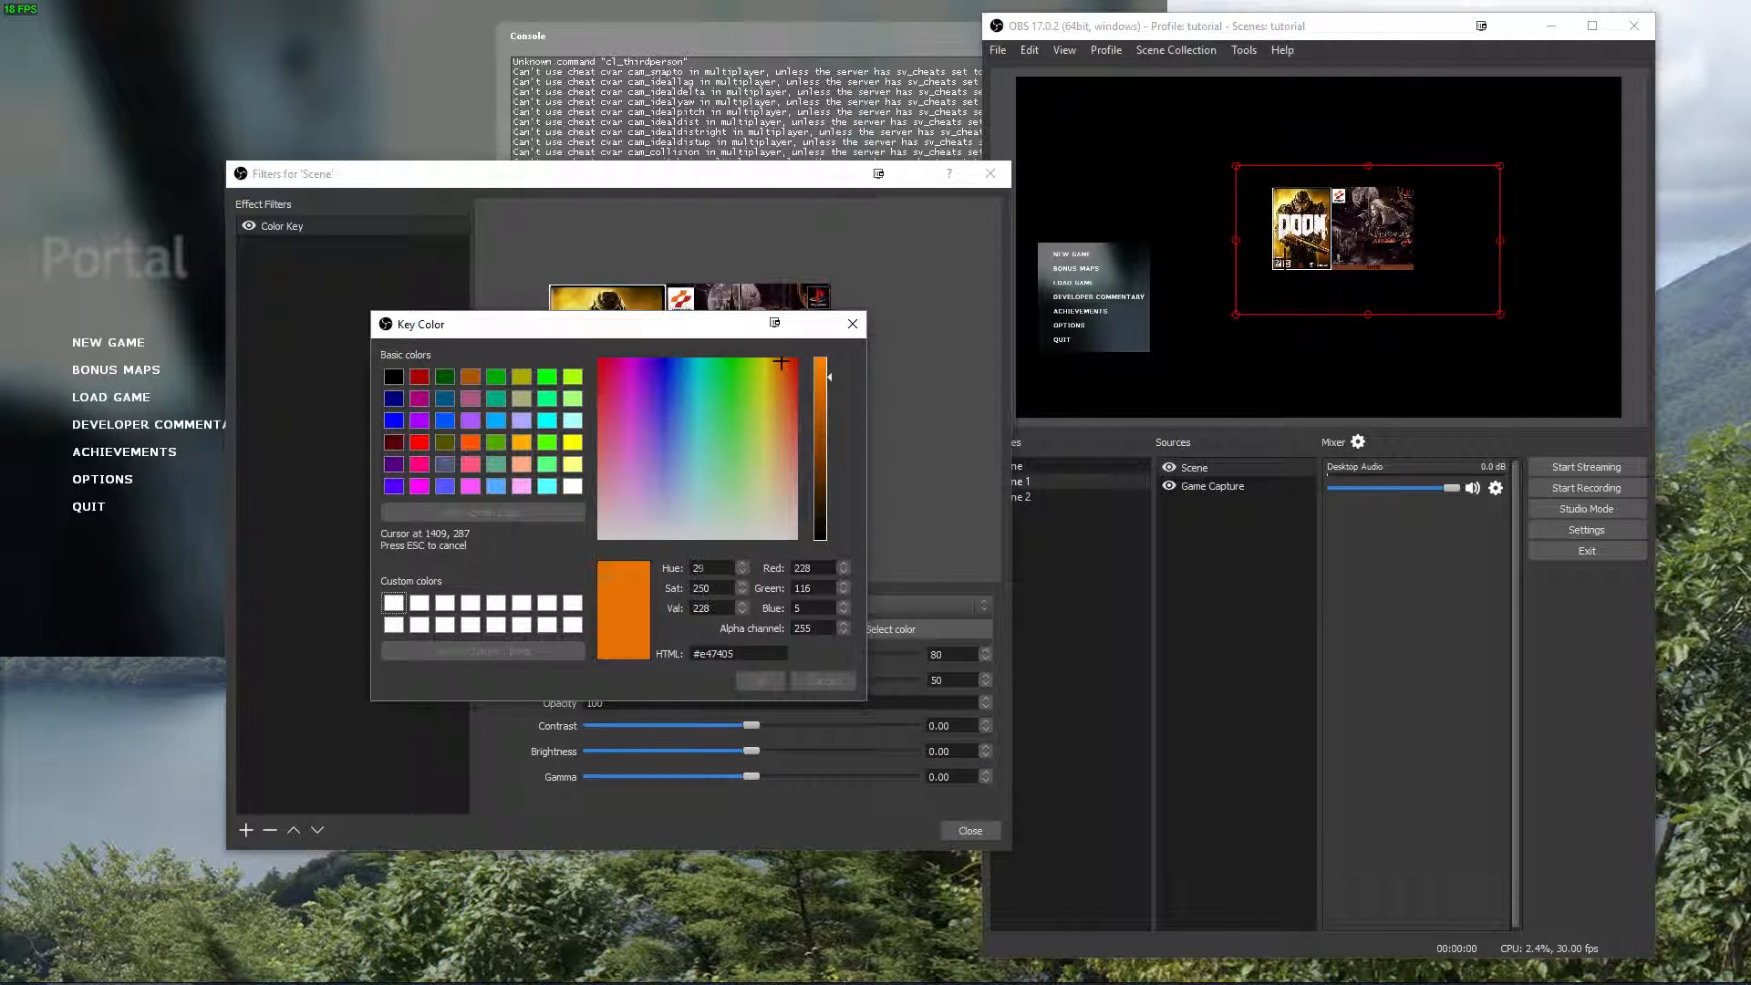
{"action": "left_click", "coordinate": [1279, 248]}
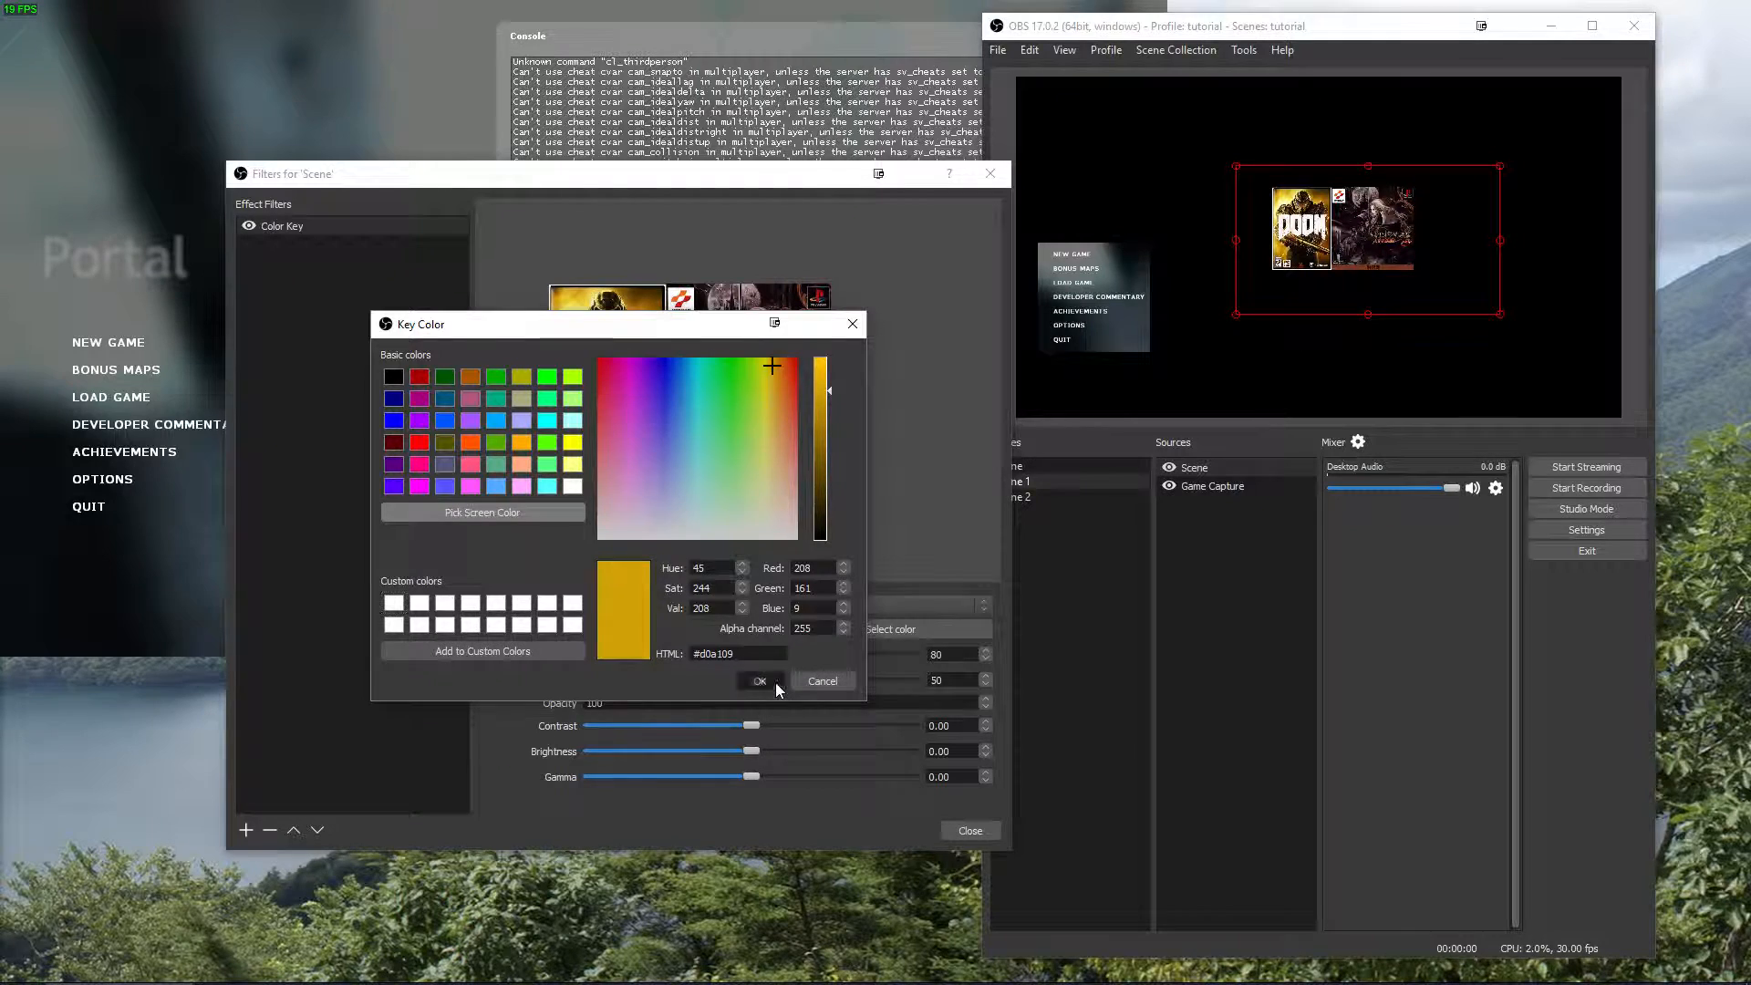
{"action": "left_click", "coordinate": [775, 682]}
Set the Color Key similarity to 563 and smoothness to 288, close the filters, and shift the nested scene slightly right.
{"action": "left_click_drag", "start_coordinate": [617, 653], "coordinate": [774, 672]}
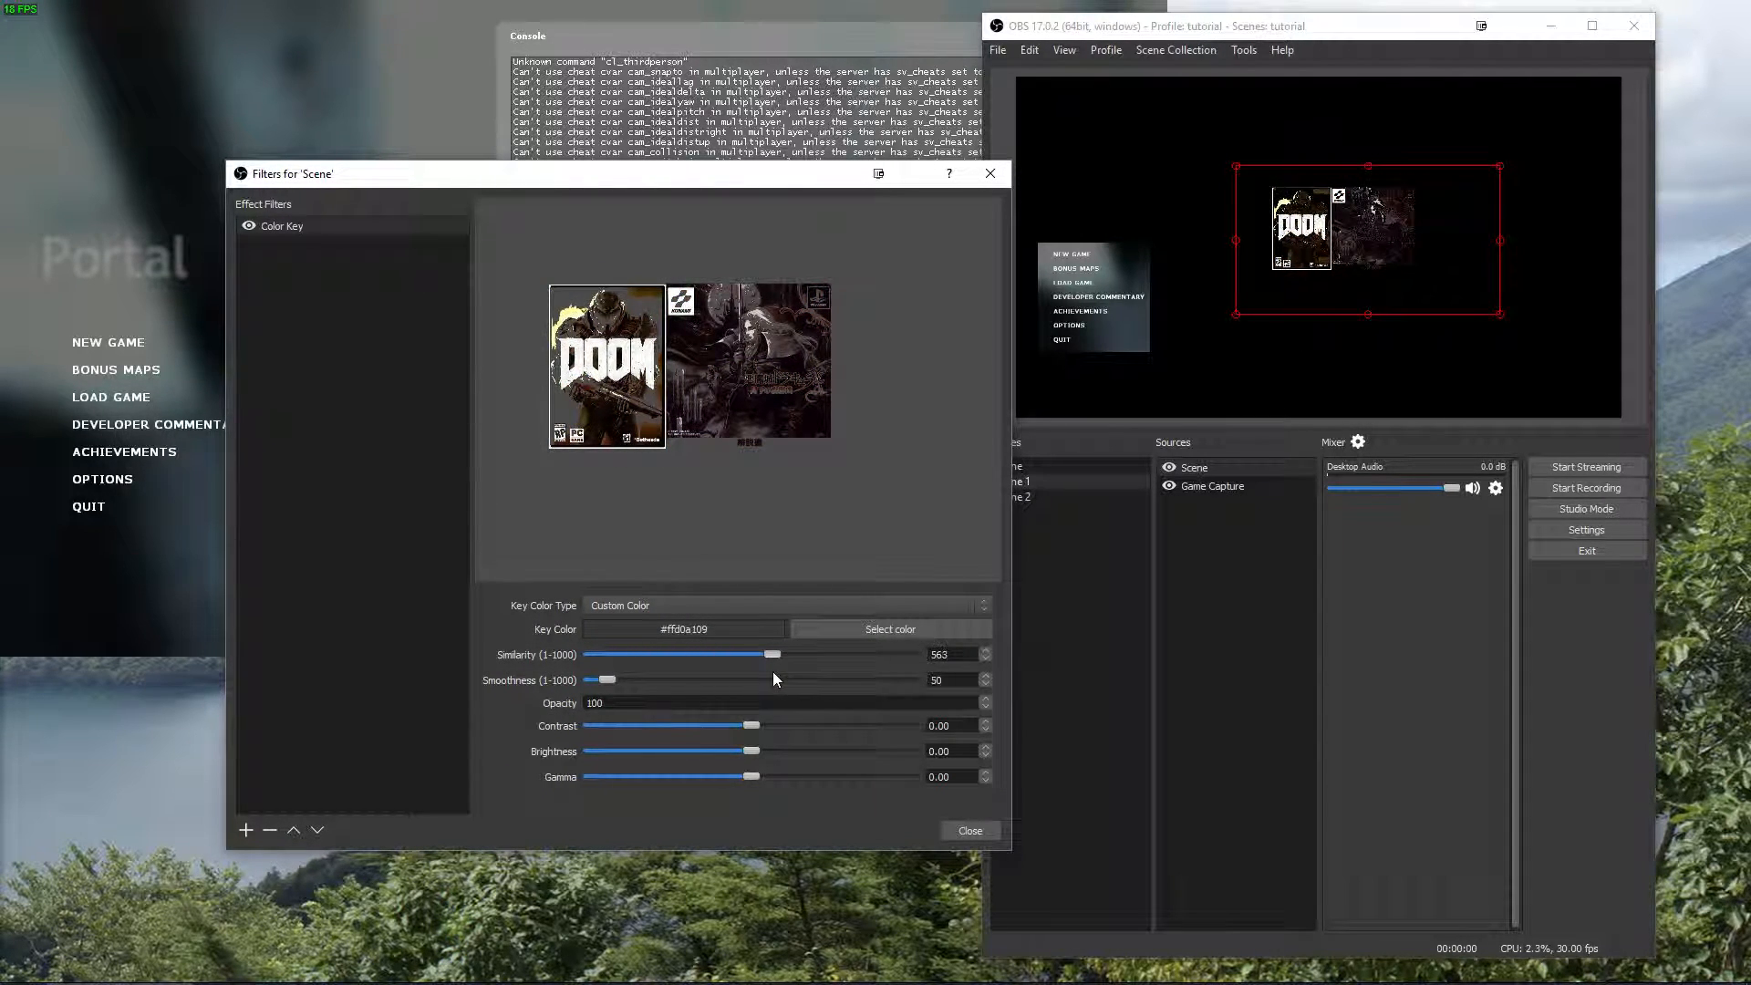
{"action": "left_click_drag", "start_coordinate": [632, 683], "coordinate": [684, 684]}
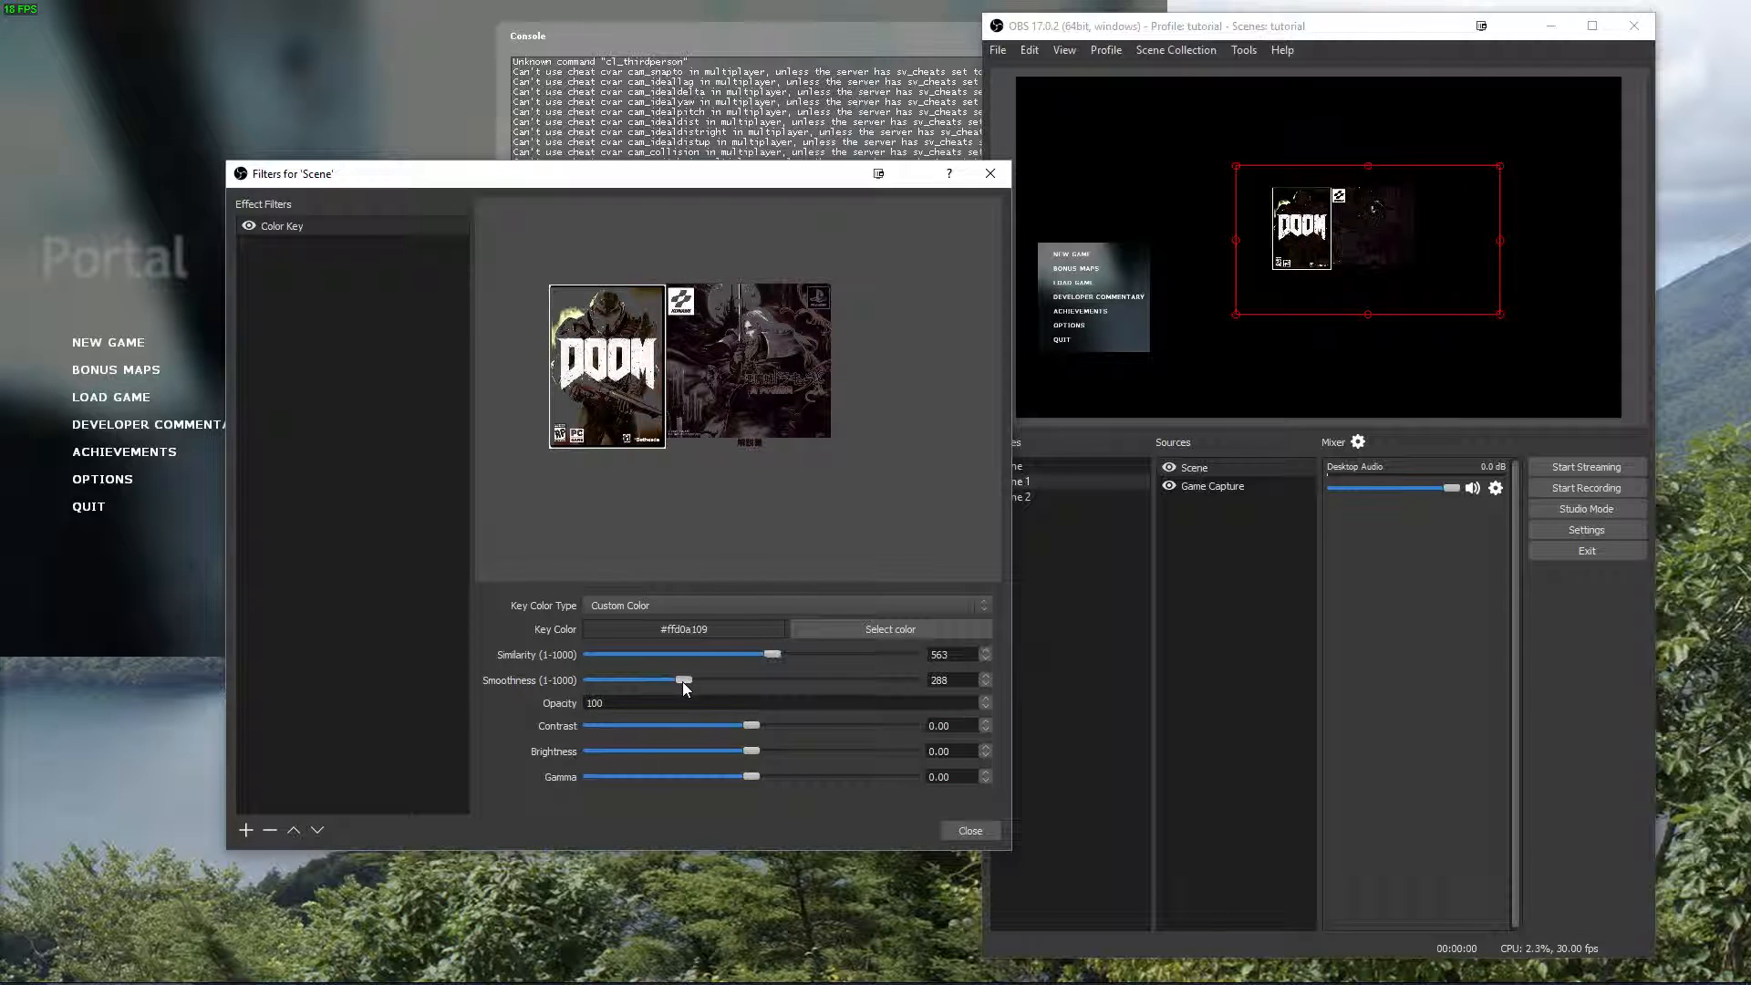
{"action": "left_click", "coordinate": [956, 833]}
{"action": "left_click_drag", "start_coordinate": [1376, 243], "coordinate": [1467, 246]}
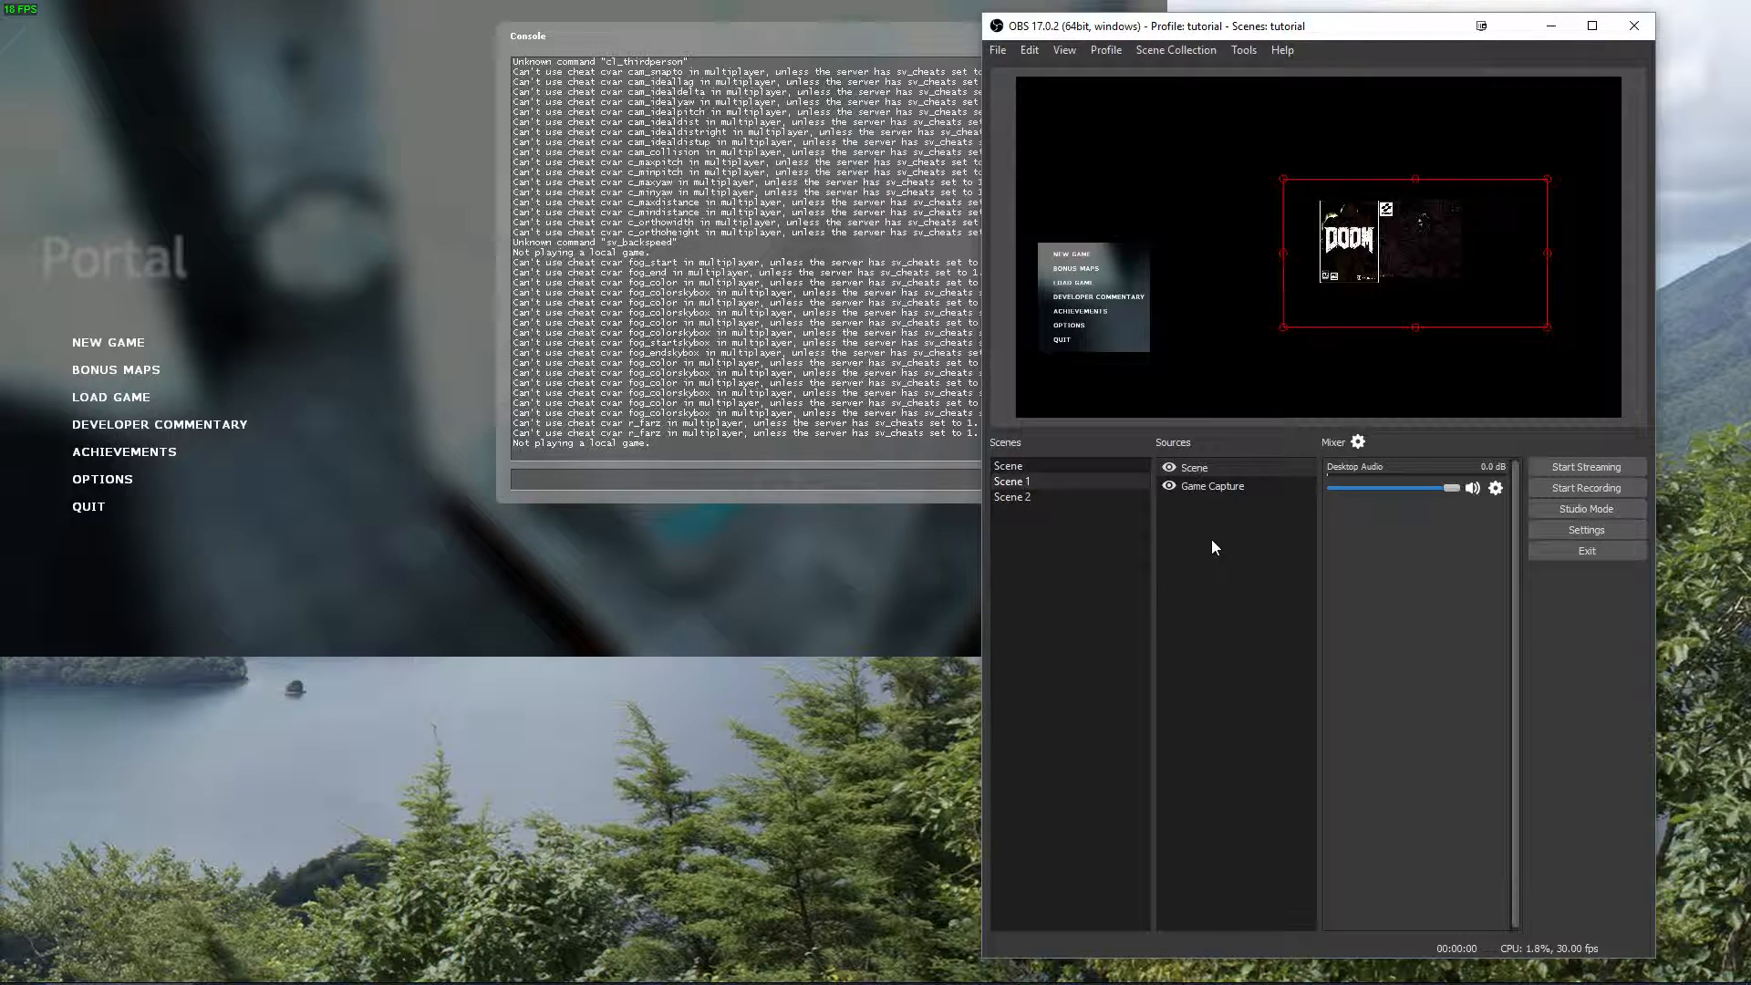
{"action": "right_click", "coordinate": [1025, 482]}
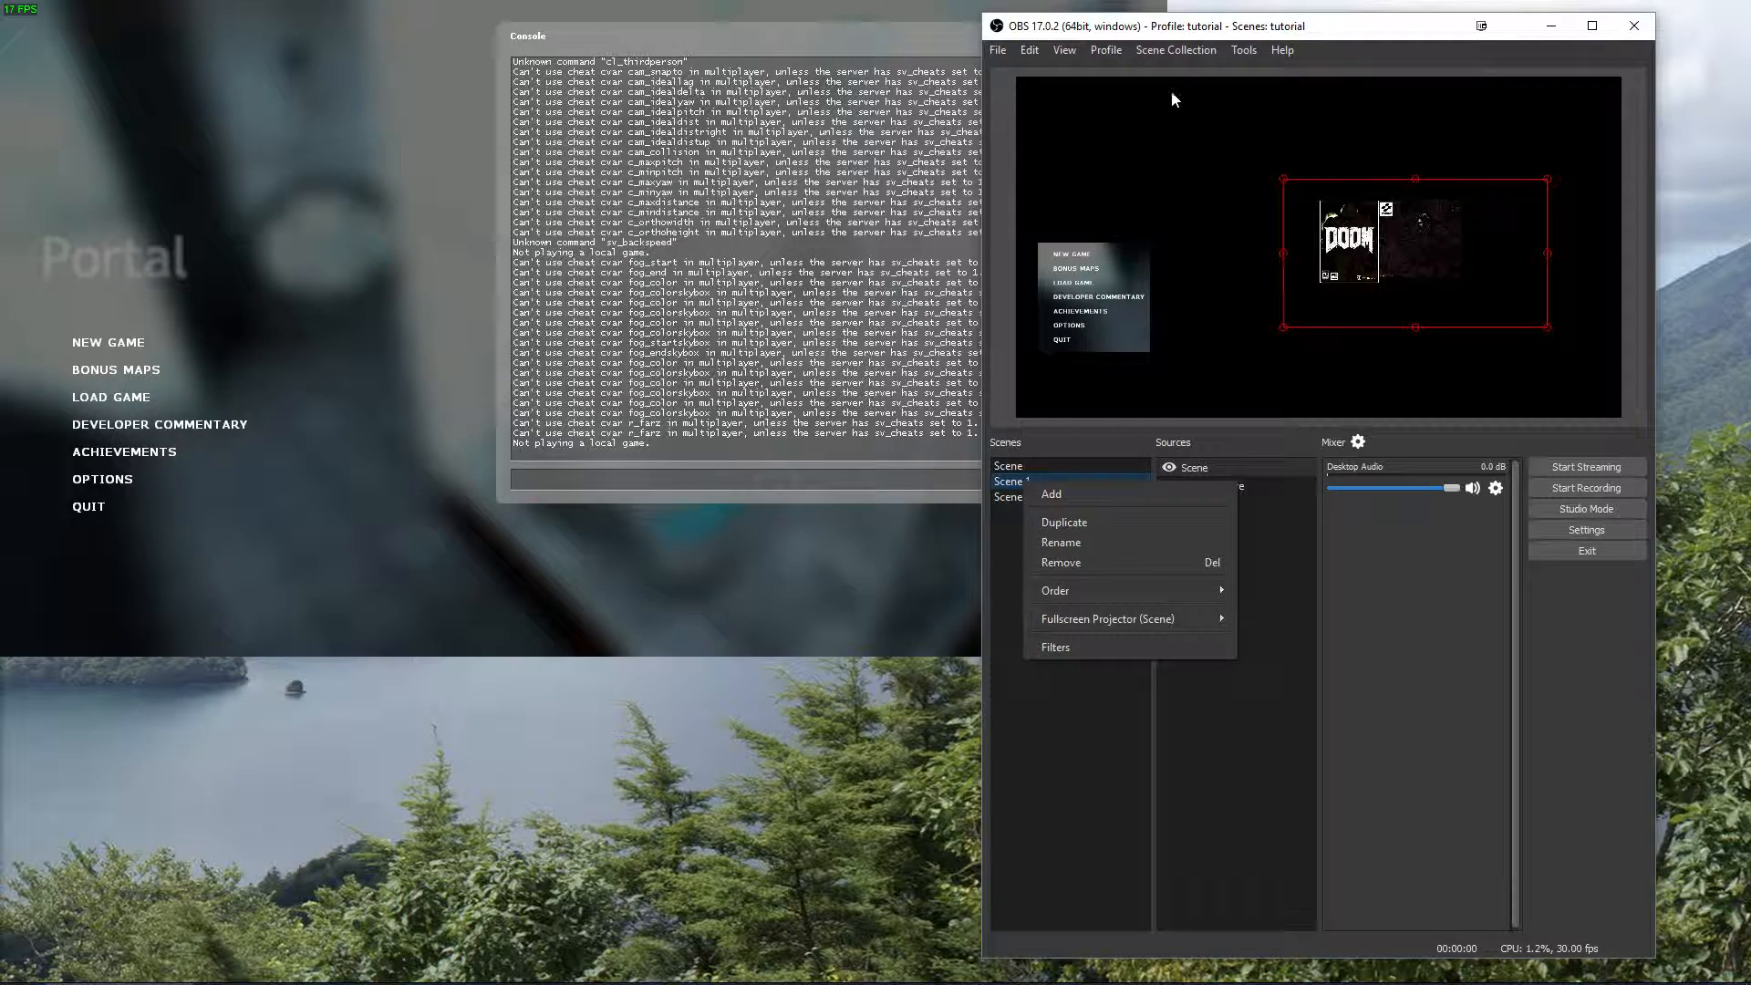
{"action": "left_click", "coordinate": [1151, 44]}
{"action": "left_click", "coordinate": [1165, 50]}
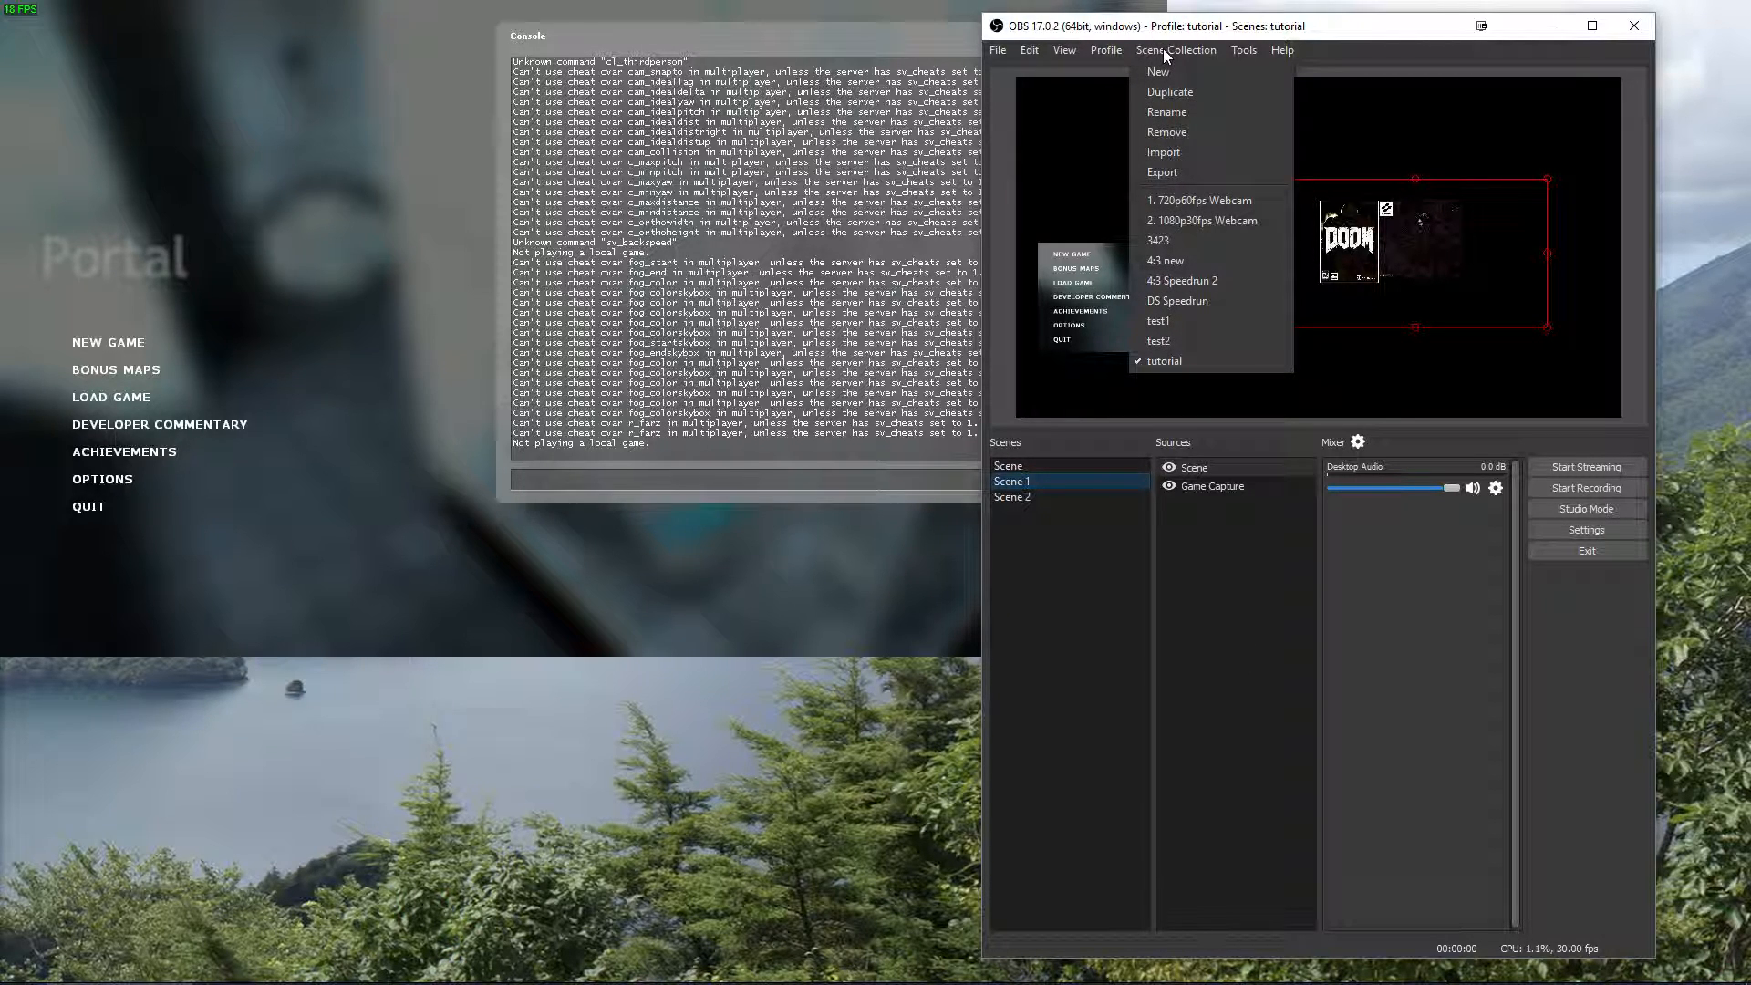
{"action": "left_click", "coordinate": [1163, 47]}
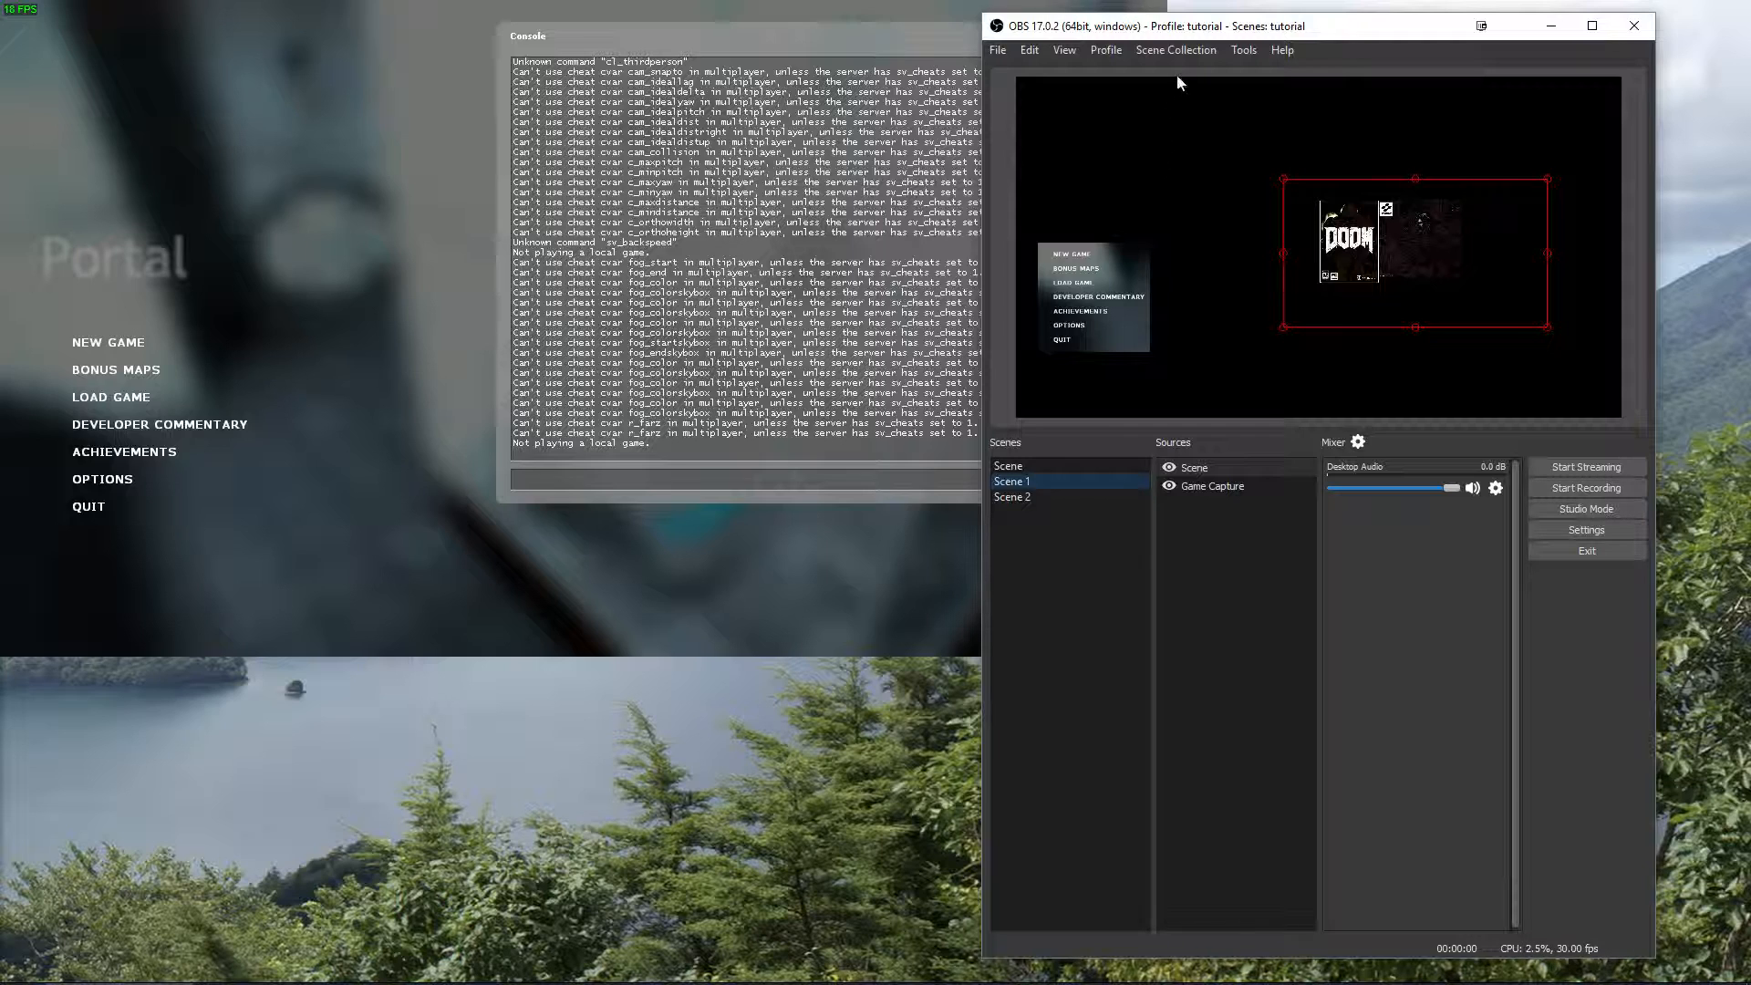
{"action": "left_click", "coordinate": [1163, 51]}
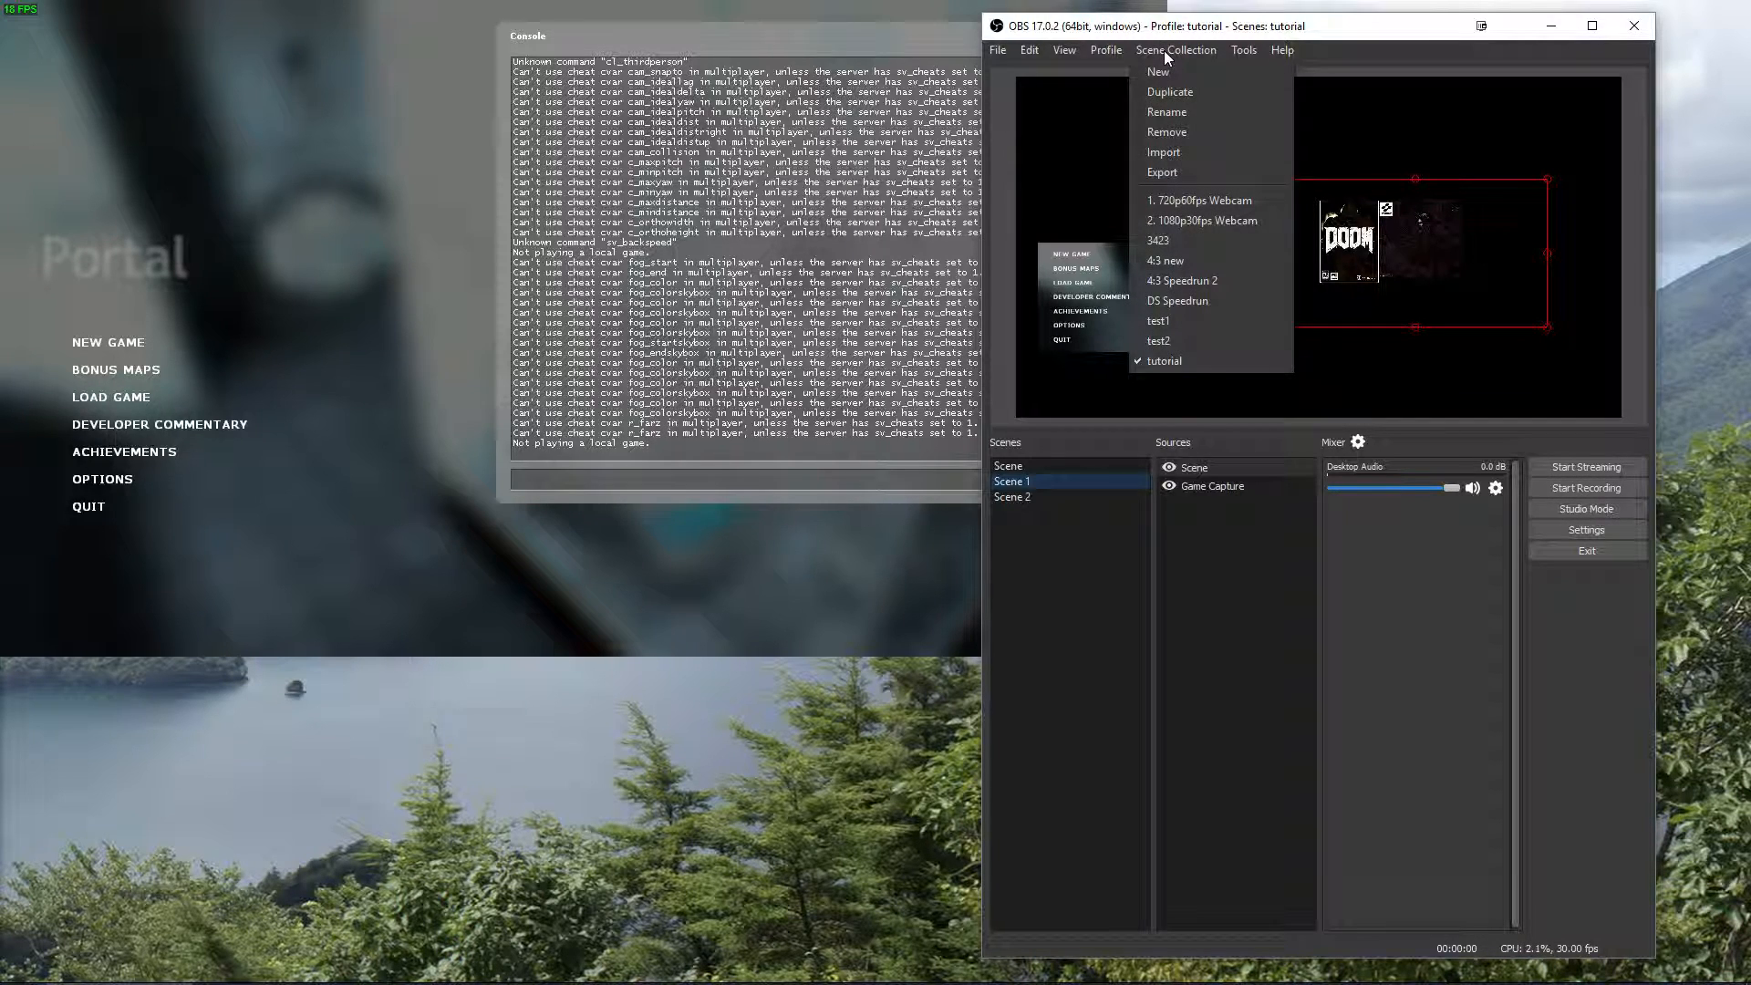
{"action": "left_click", "coordinate": [1164, 51]}
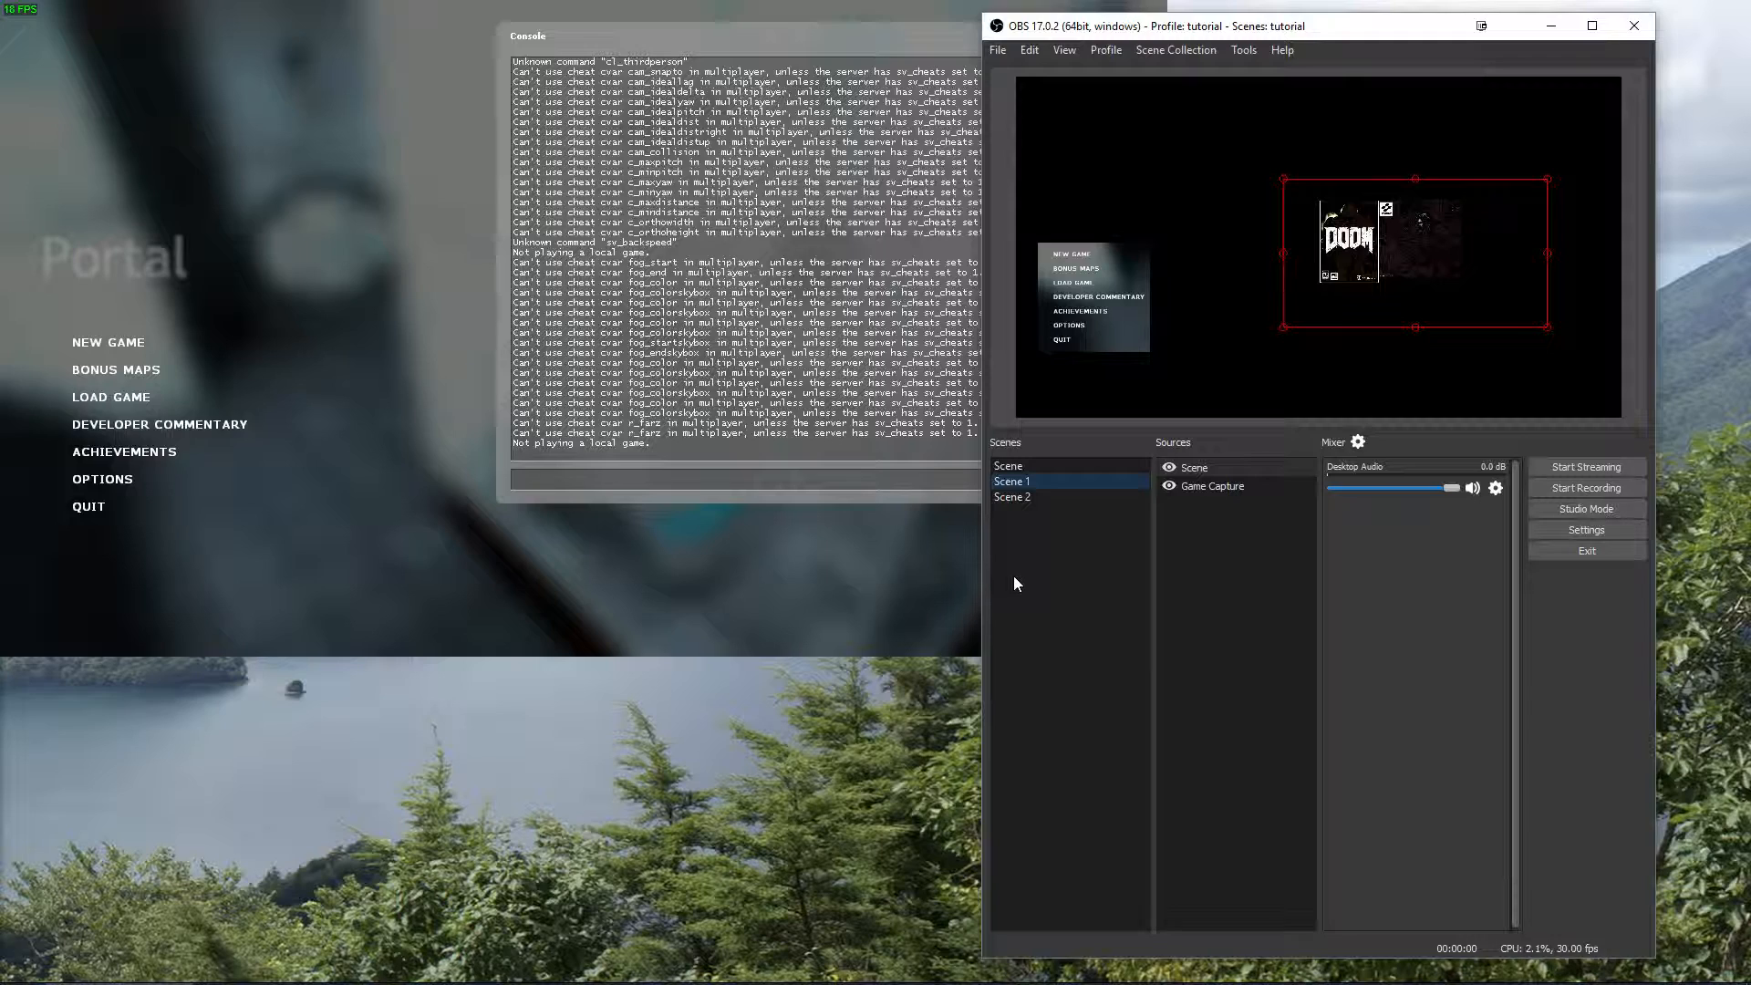
{"action": "right_click", "coordinate": [1031, 555]}
{"action": "left_click", "coordinate": [1030, 528]}
{"action": "left_click", "coordinate": [1195, 538]}
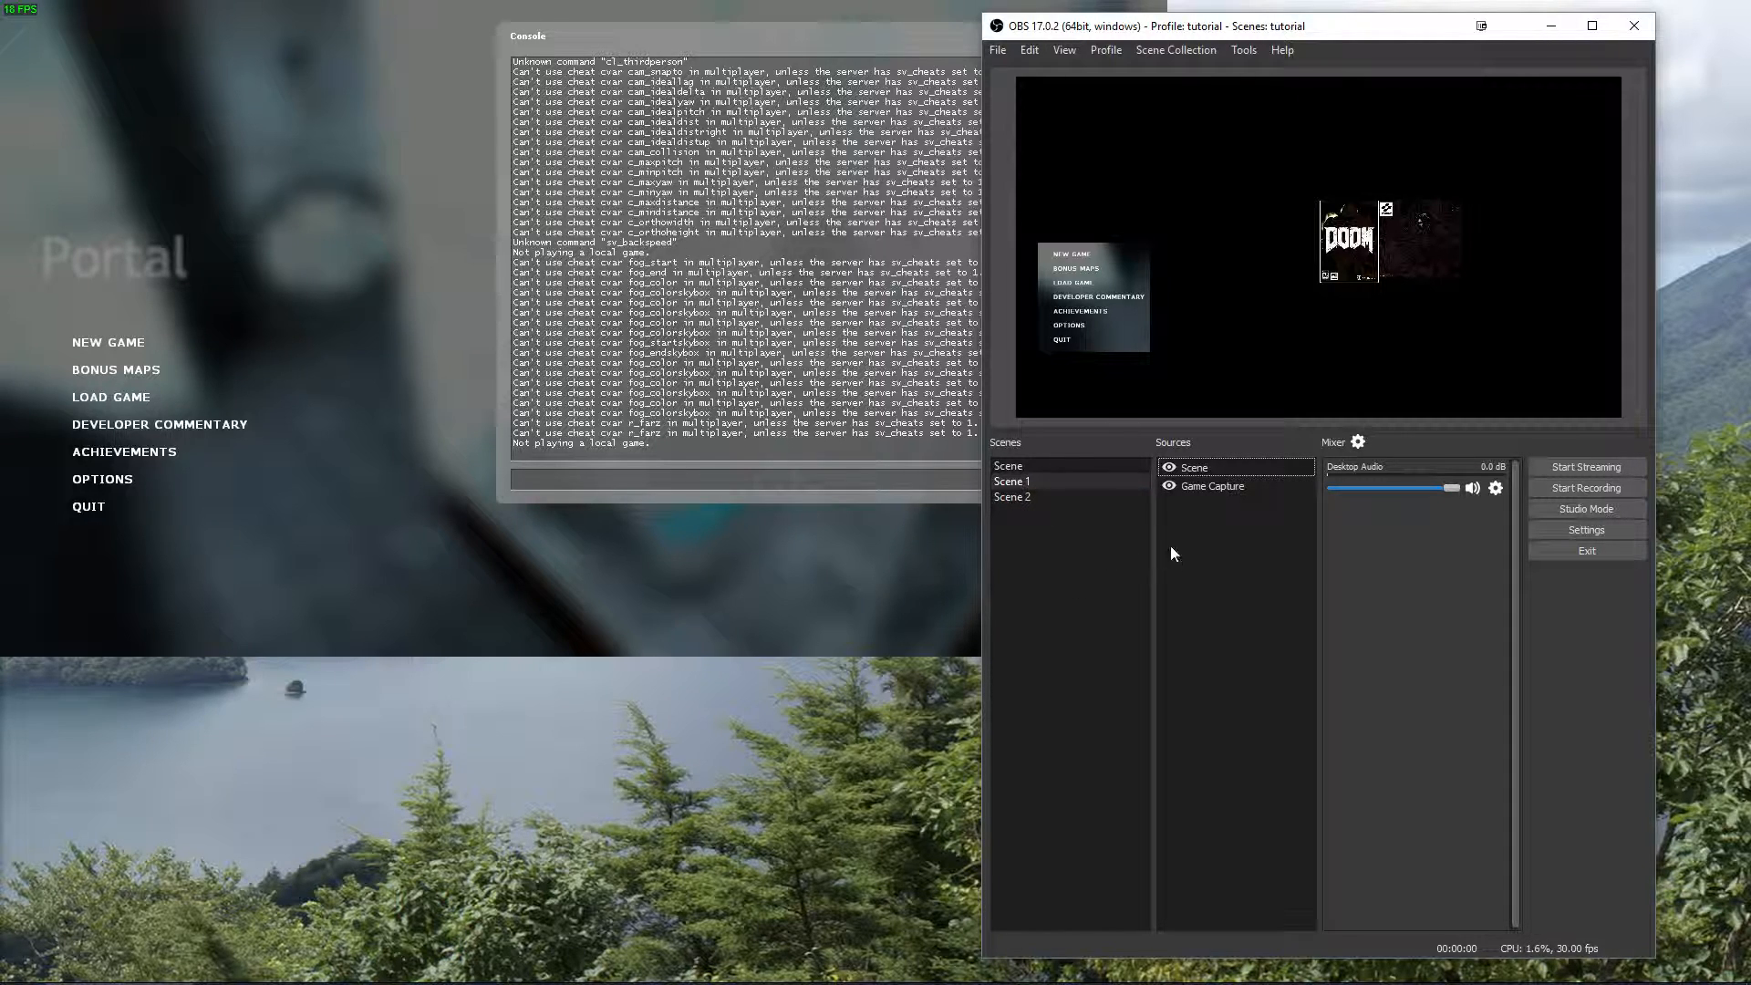
{"action": "left_click", "coordinate": [1184, 52]}
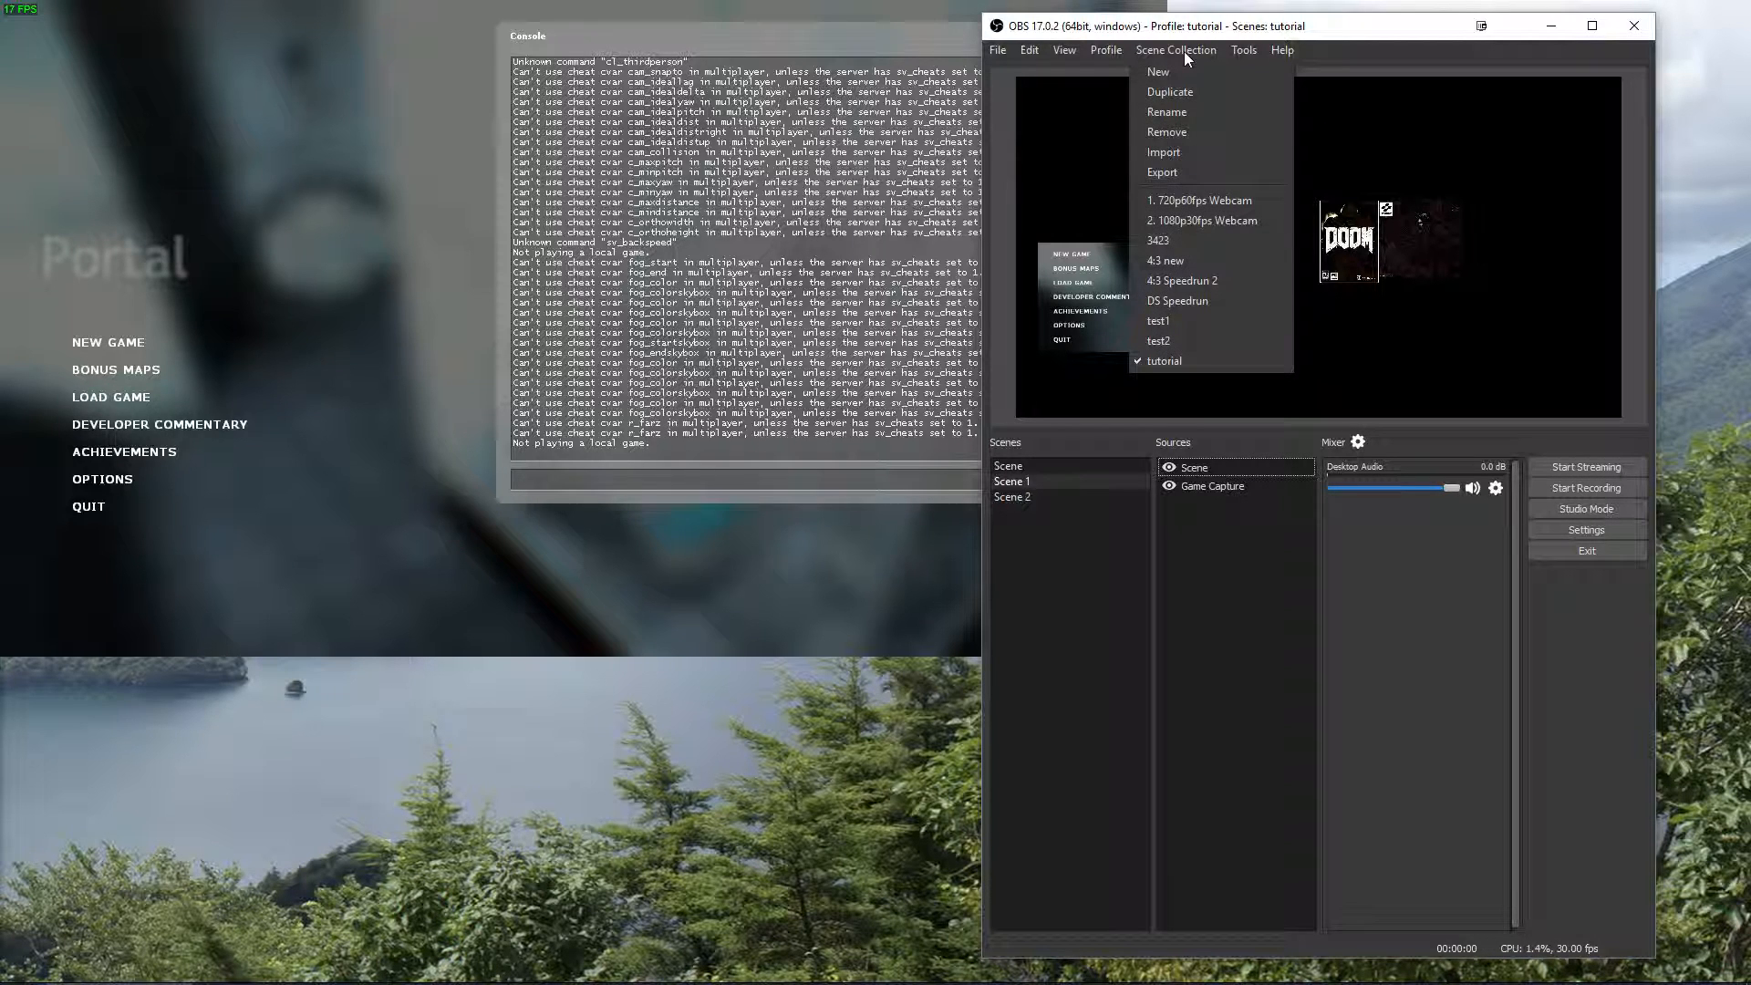
{"action": "left_click", "coordinate": [1184, 51]}
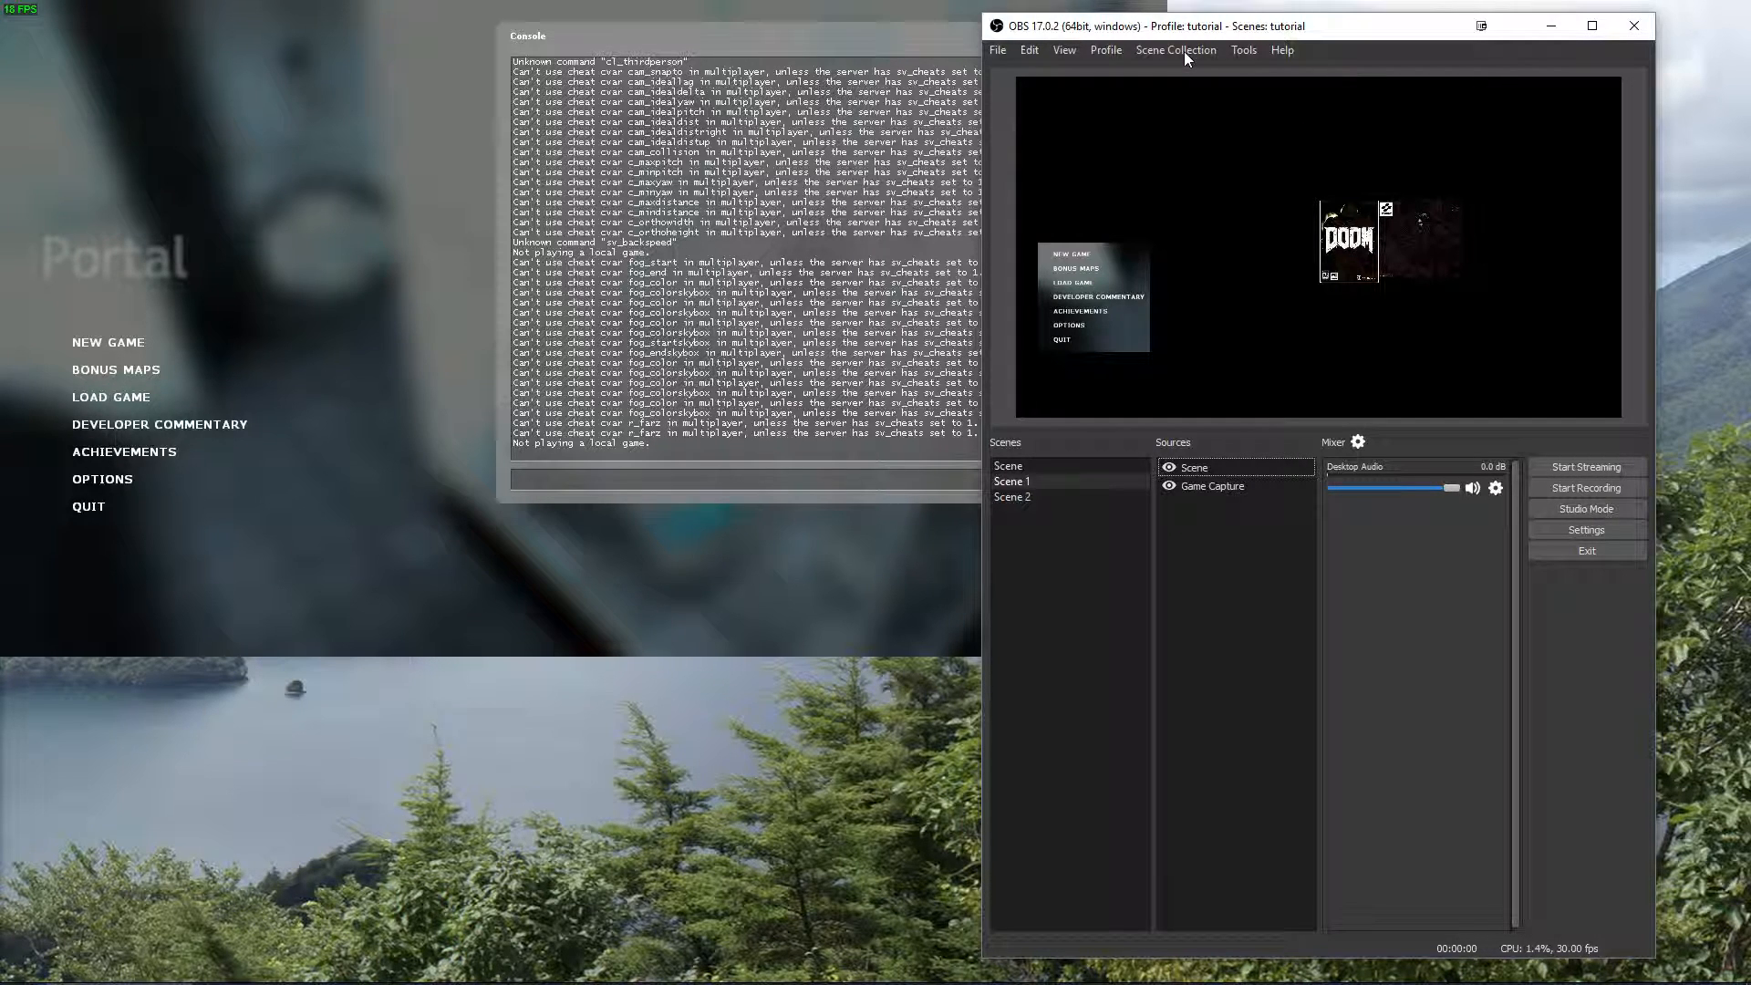
Switch to the scene collection "1. 720p60fps Webcam" and remove the Display Capture source from its main 16:9 scene.
{"action": "left_click", "coordinate": [1184, 51]}
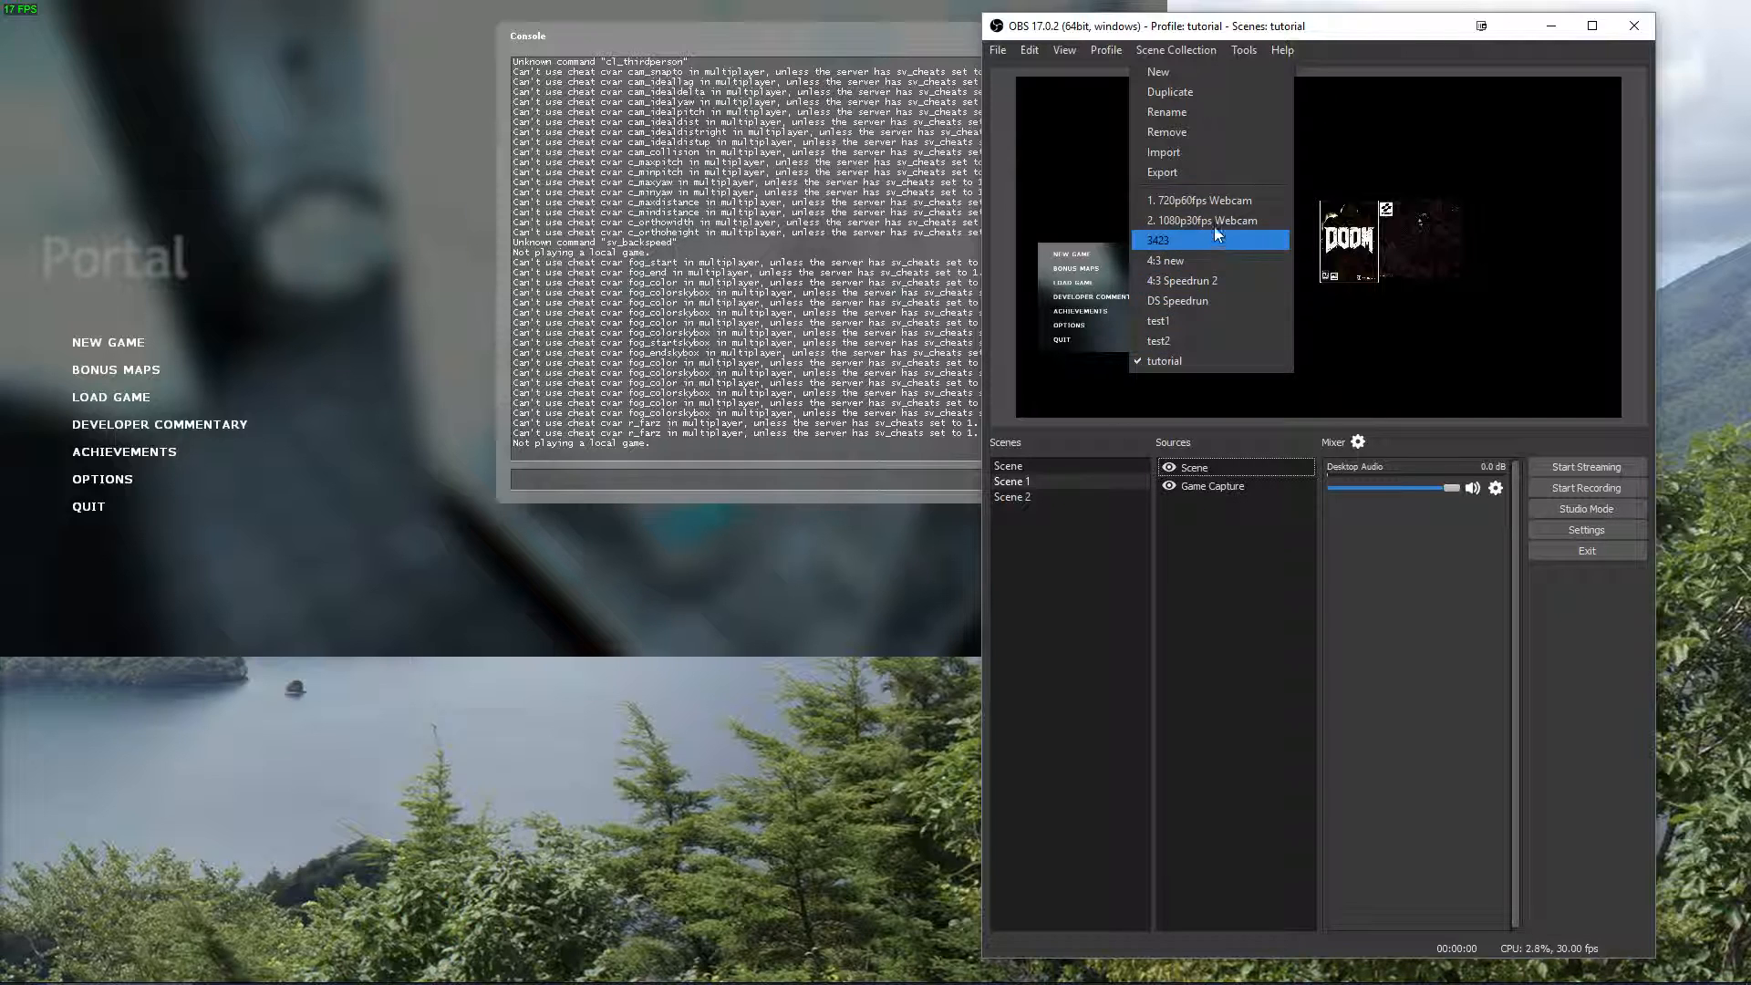
{"action": "left_click", "coordinate": [1213, 203]}
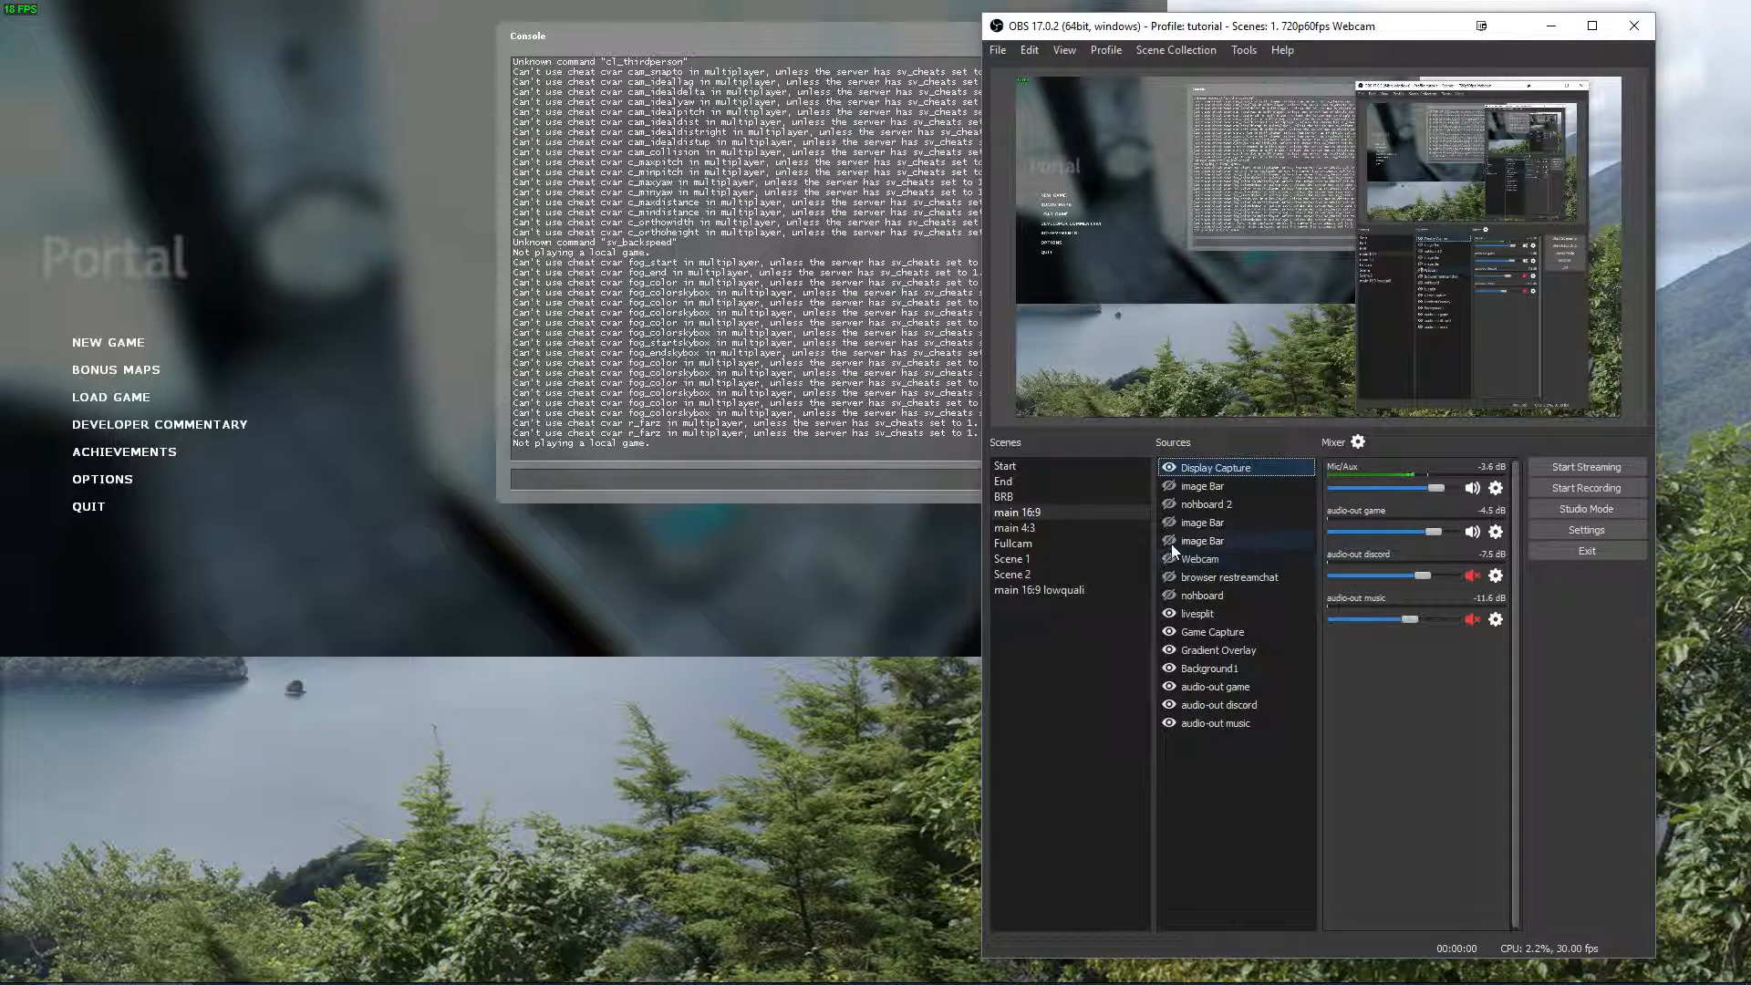
{"action": "right_click", "coordinate": [1197, 468]}
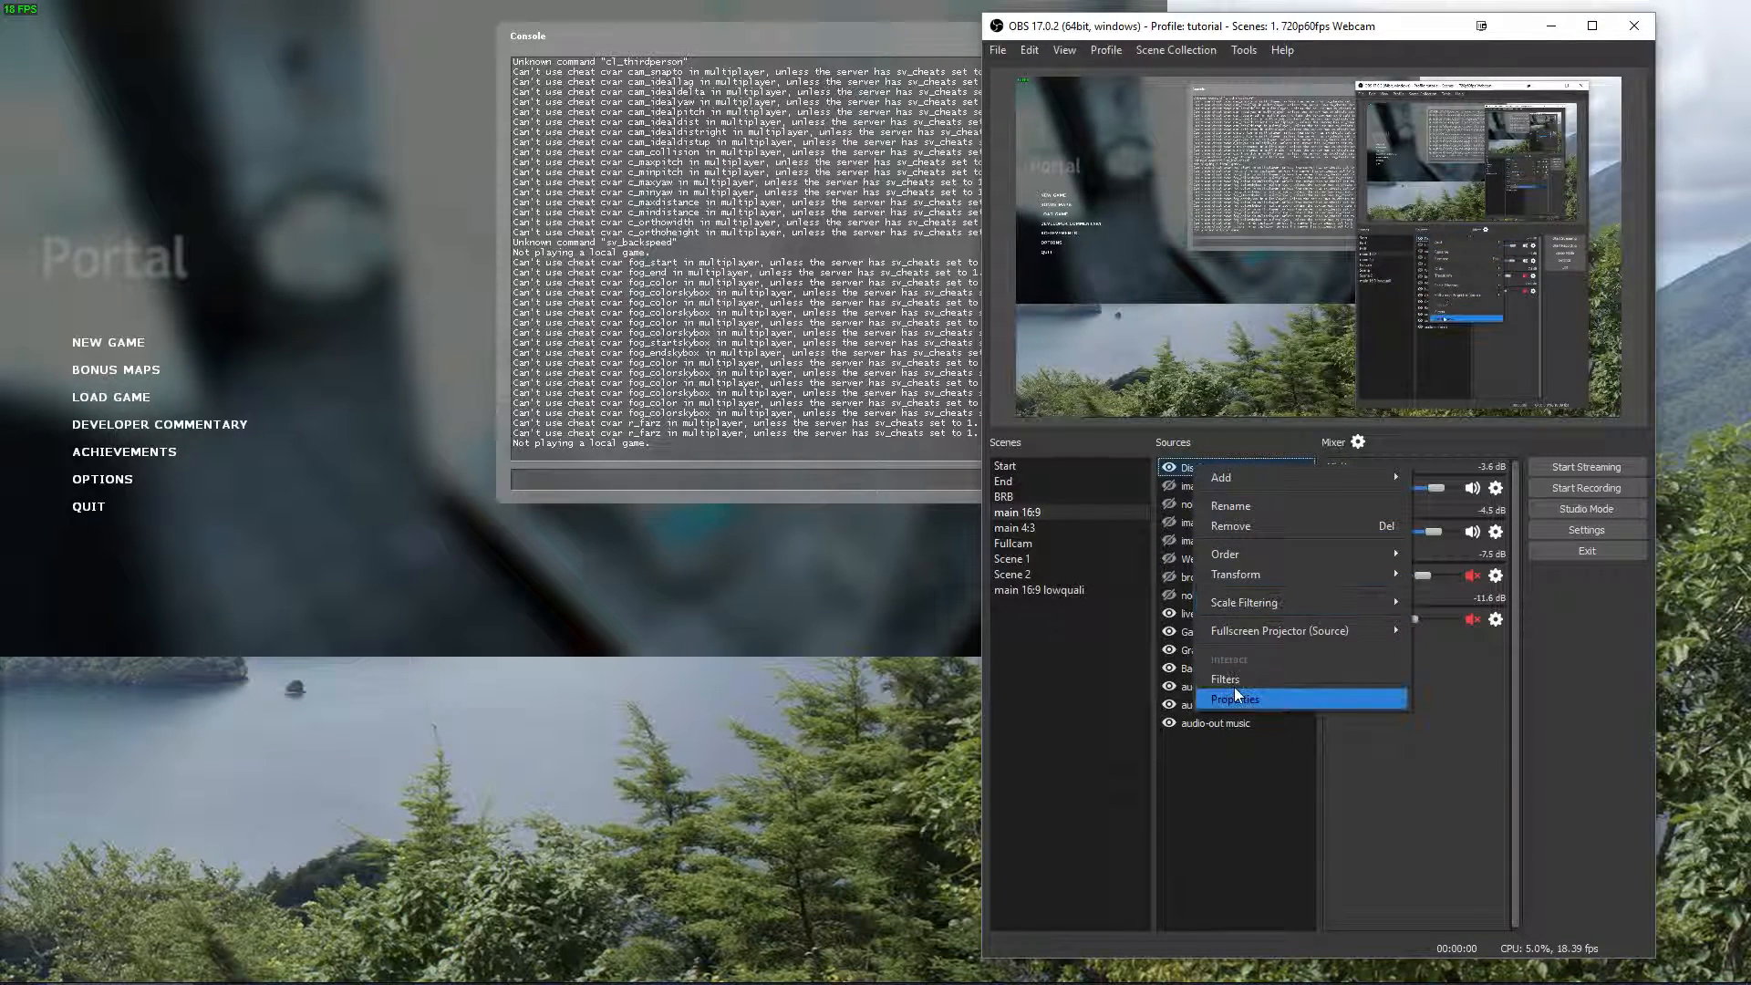
{"action": "left_click", "coordinate": [1248, 529]}
{"action": "left_click", "coordinate": [1395, 516]}
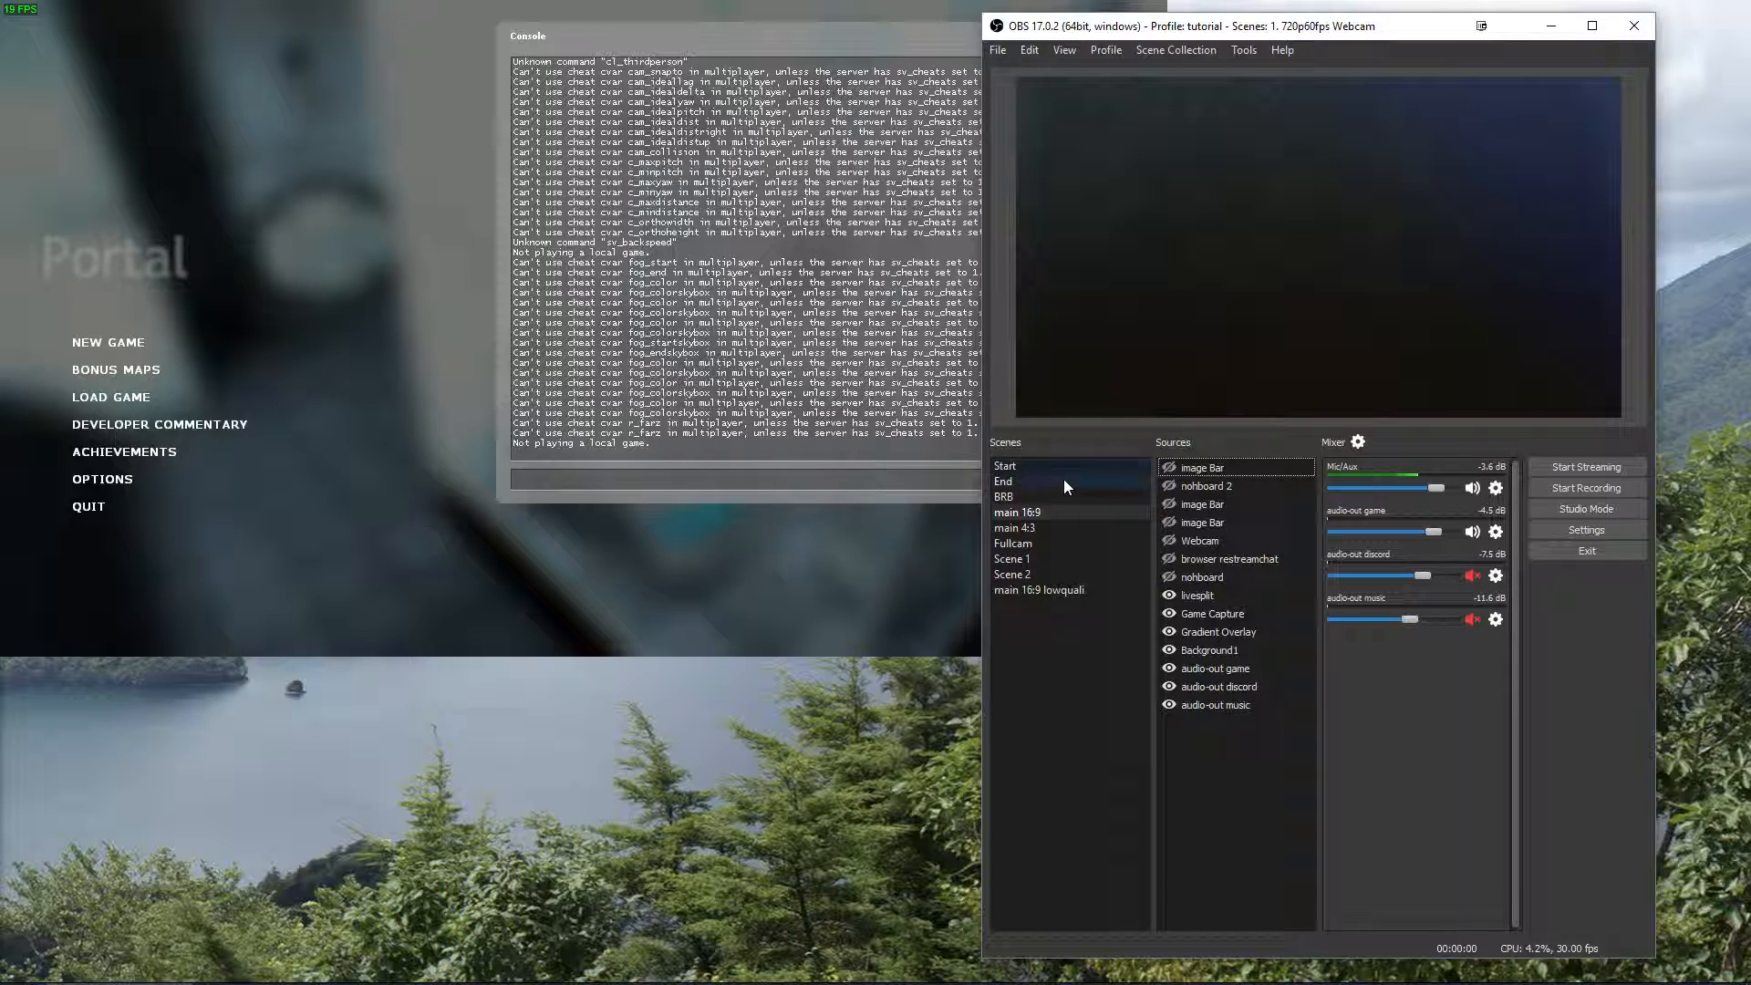
Switch back to the tutorial scene collection and select the Game Capture source in Scene 1.
{"action": "left_click", "coordinate": [1164, 49]}
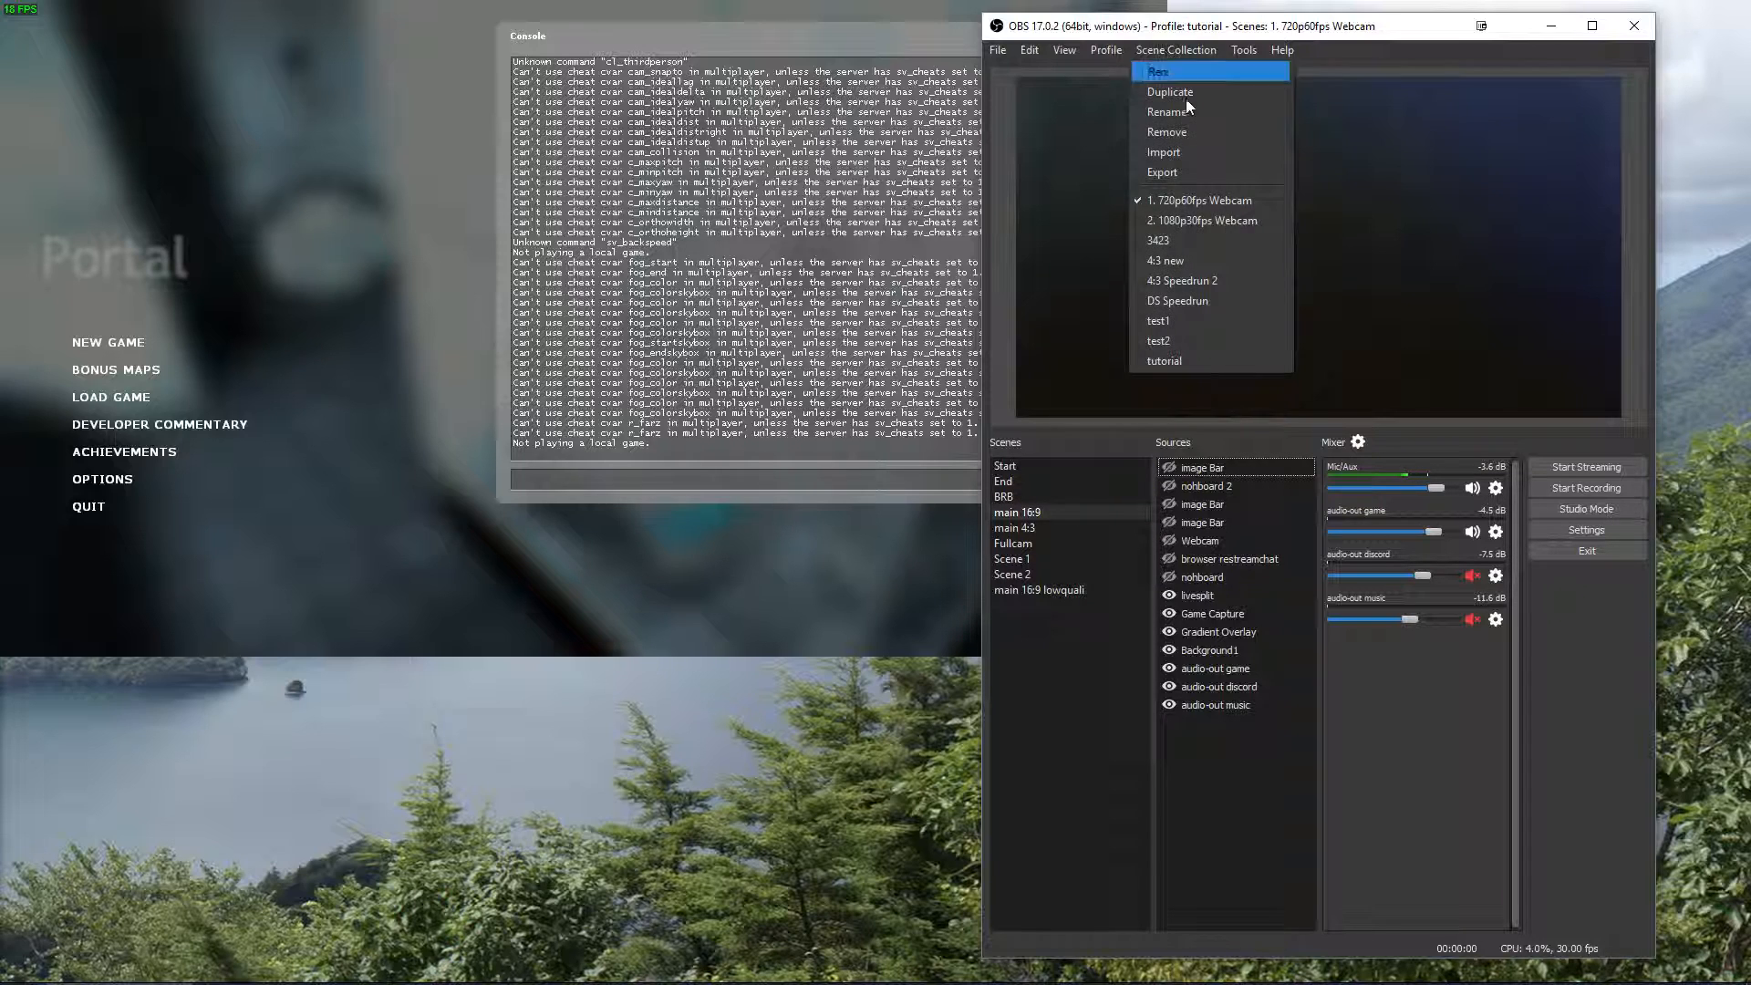
{"action": "left_click", "coordinate": [1180, 361]}
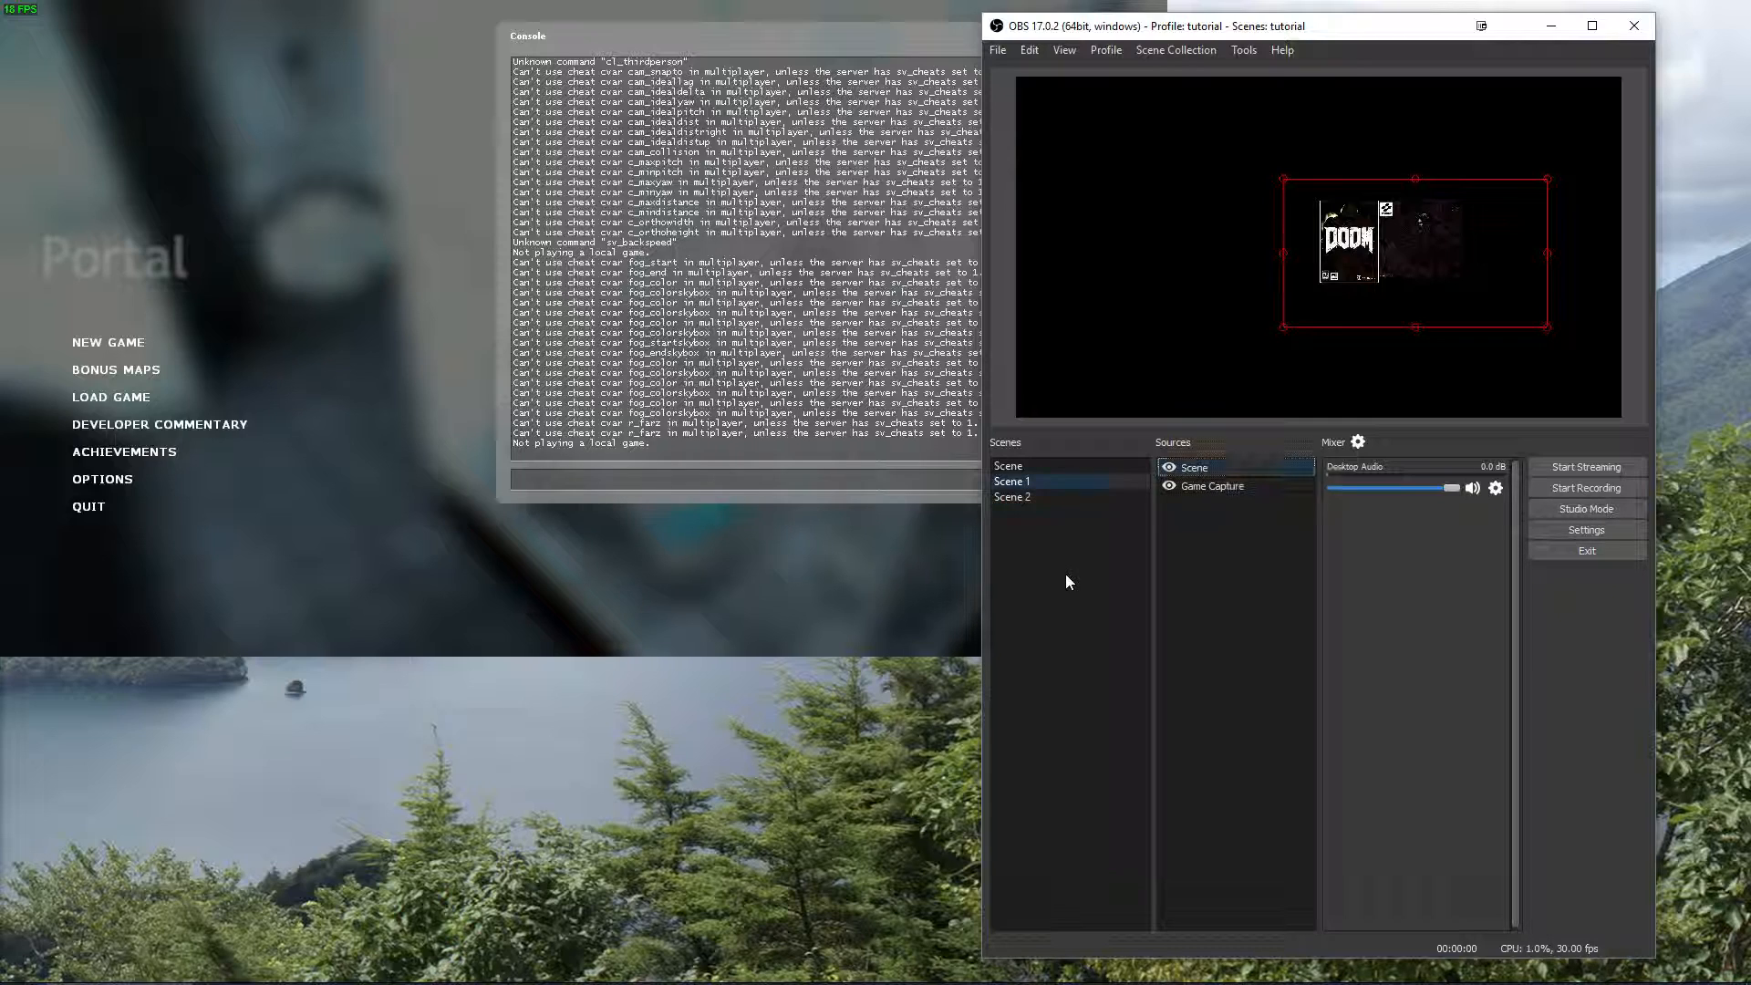
{"action": "left_click", "coordinate": [1217, 512]}
{"action": "left_click", "coordinate": [1220, 487]}
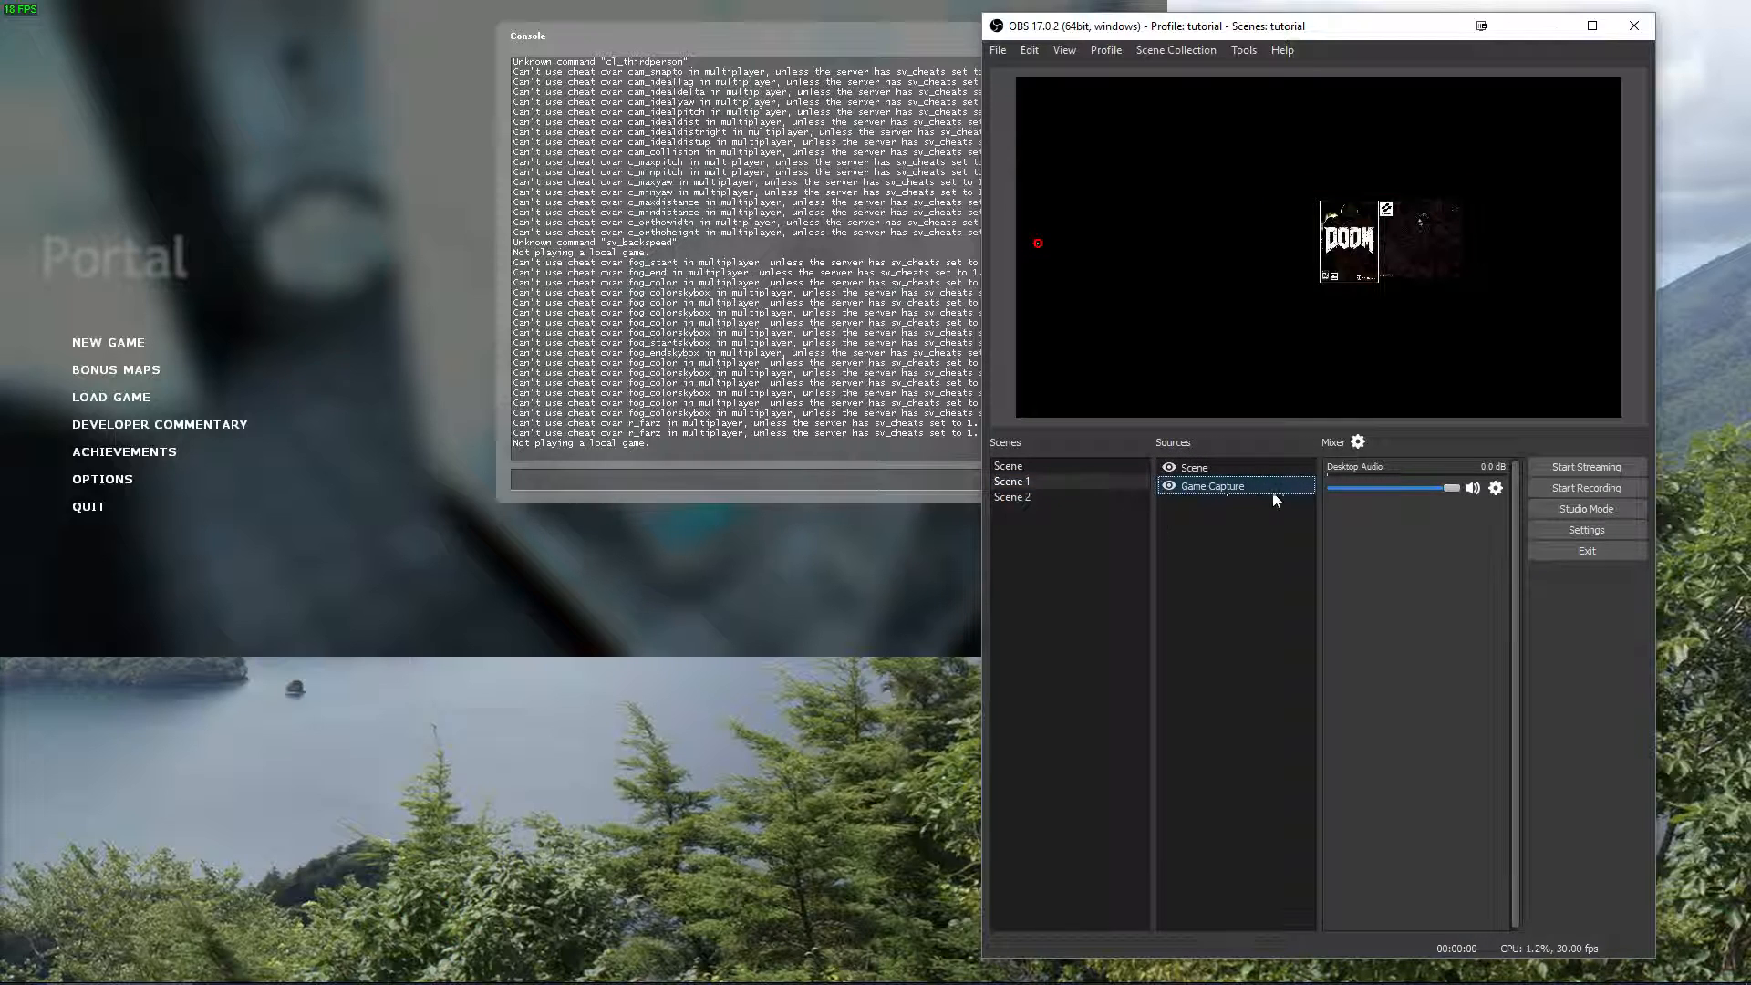
Set the Game Capture source's mode to Capture specific window and accept its properties.
{"action": "right_click", "coordinate": [1199, 488]}
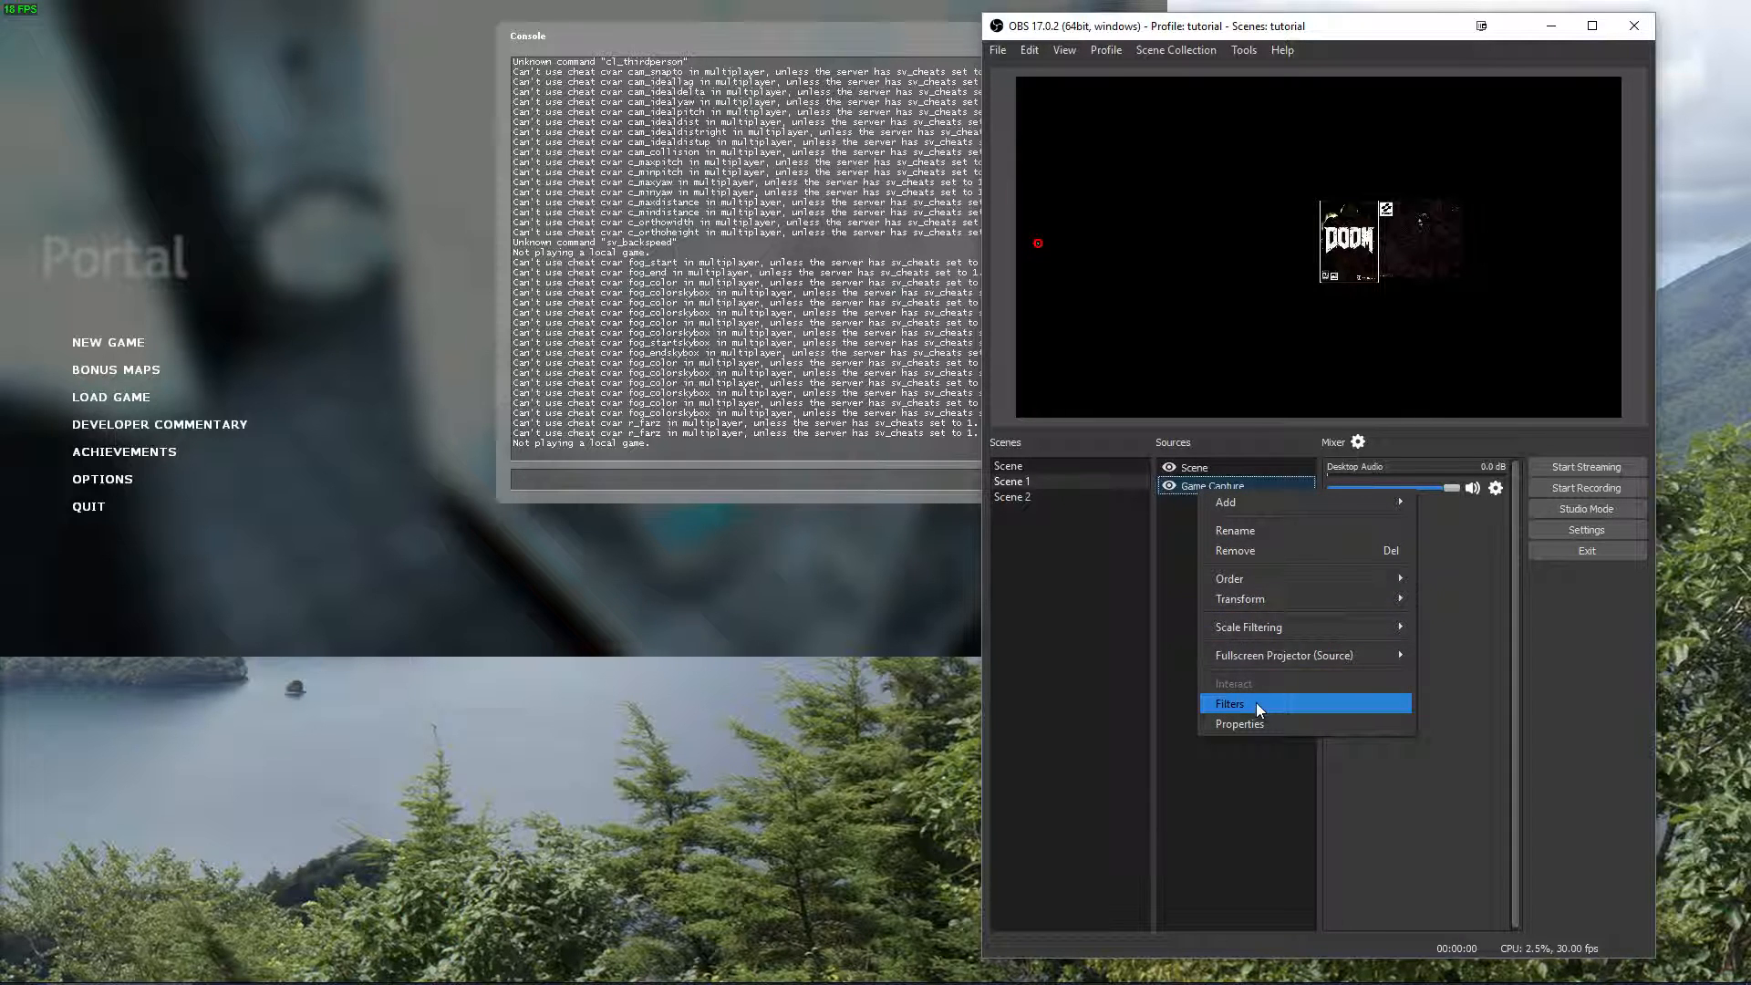
{"action": "left_click", "coordinate": [1253, 725]}
{"action": "left_click", "coordinate": [967, 636]}
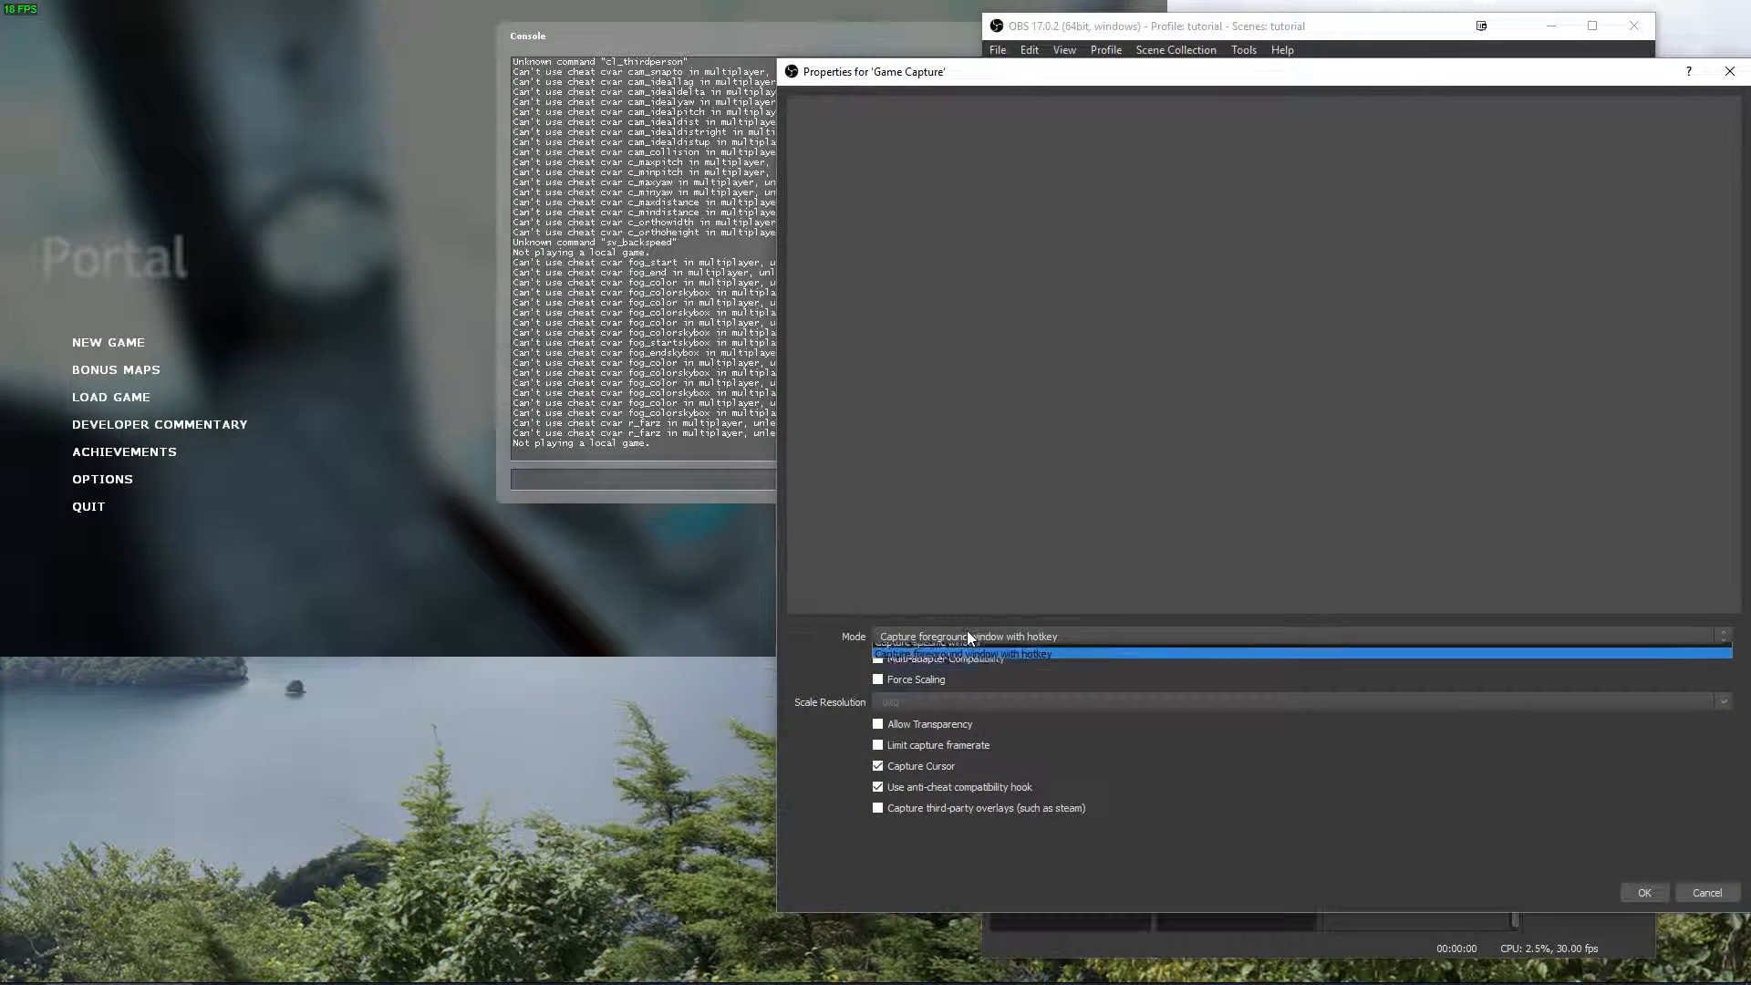
{"action": "left_click", "coordinate": [954, 664]}
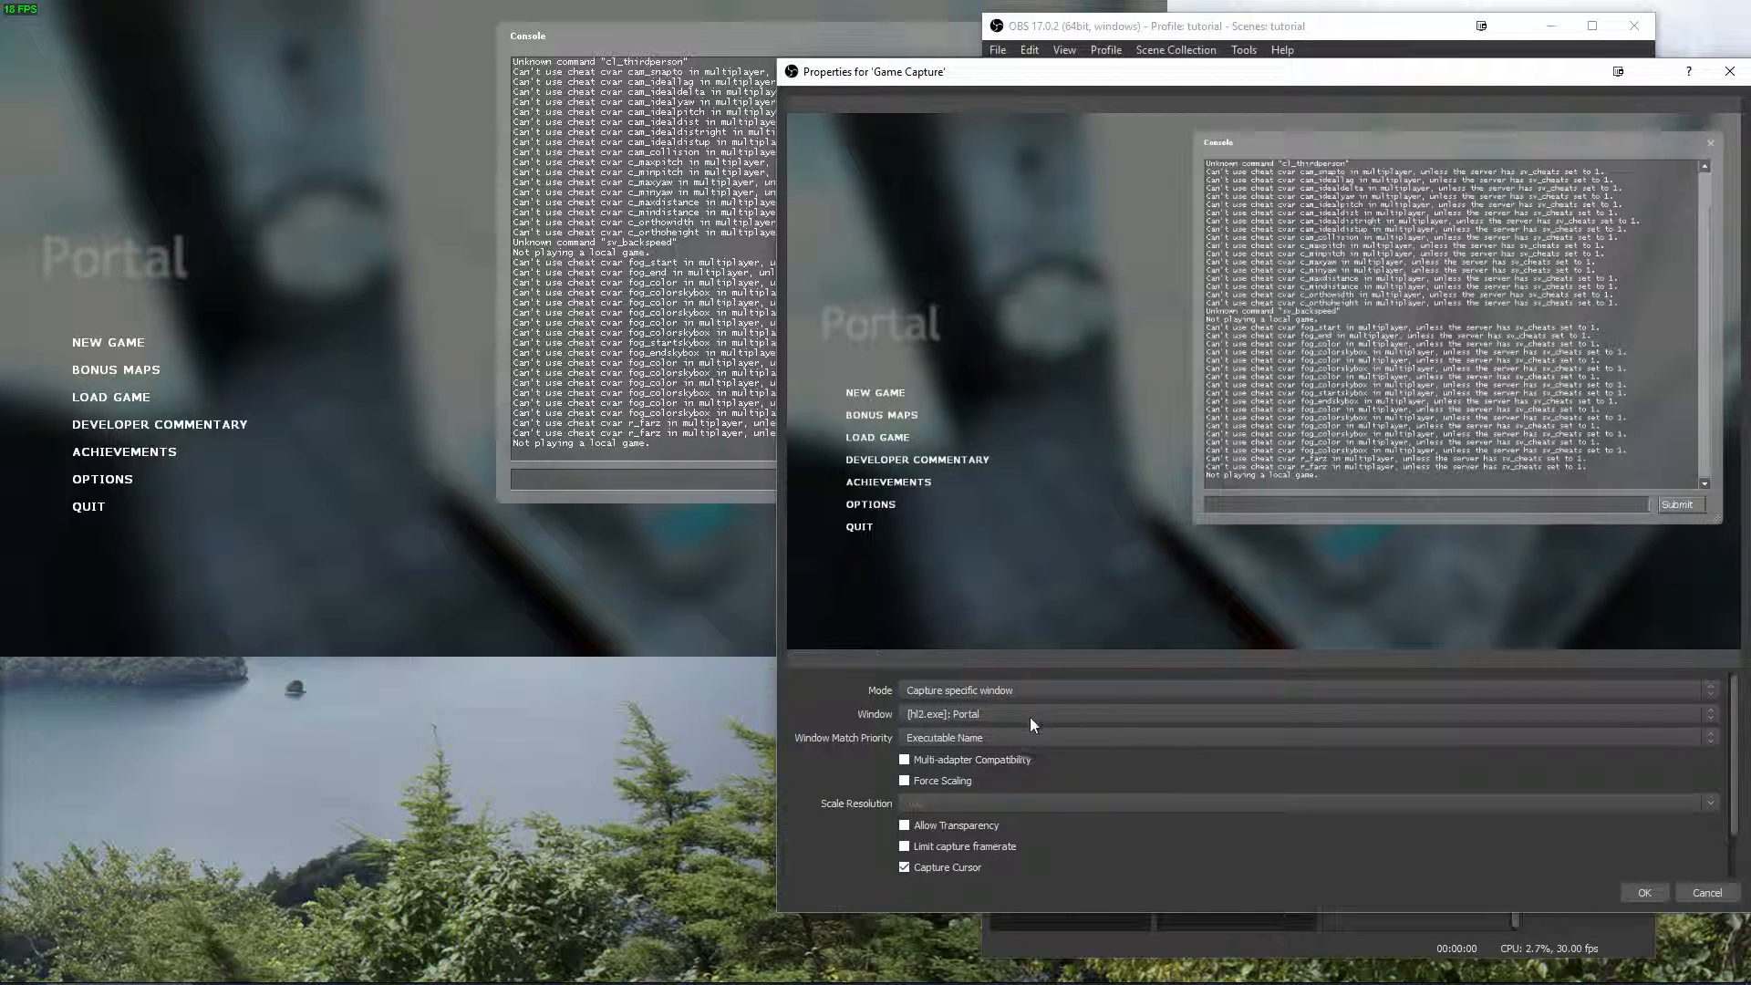
{"action": "left_click", "coordinate": [1639, 889]}
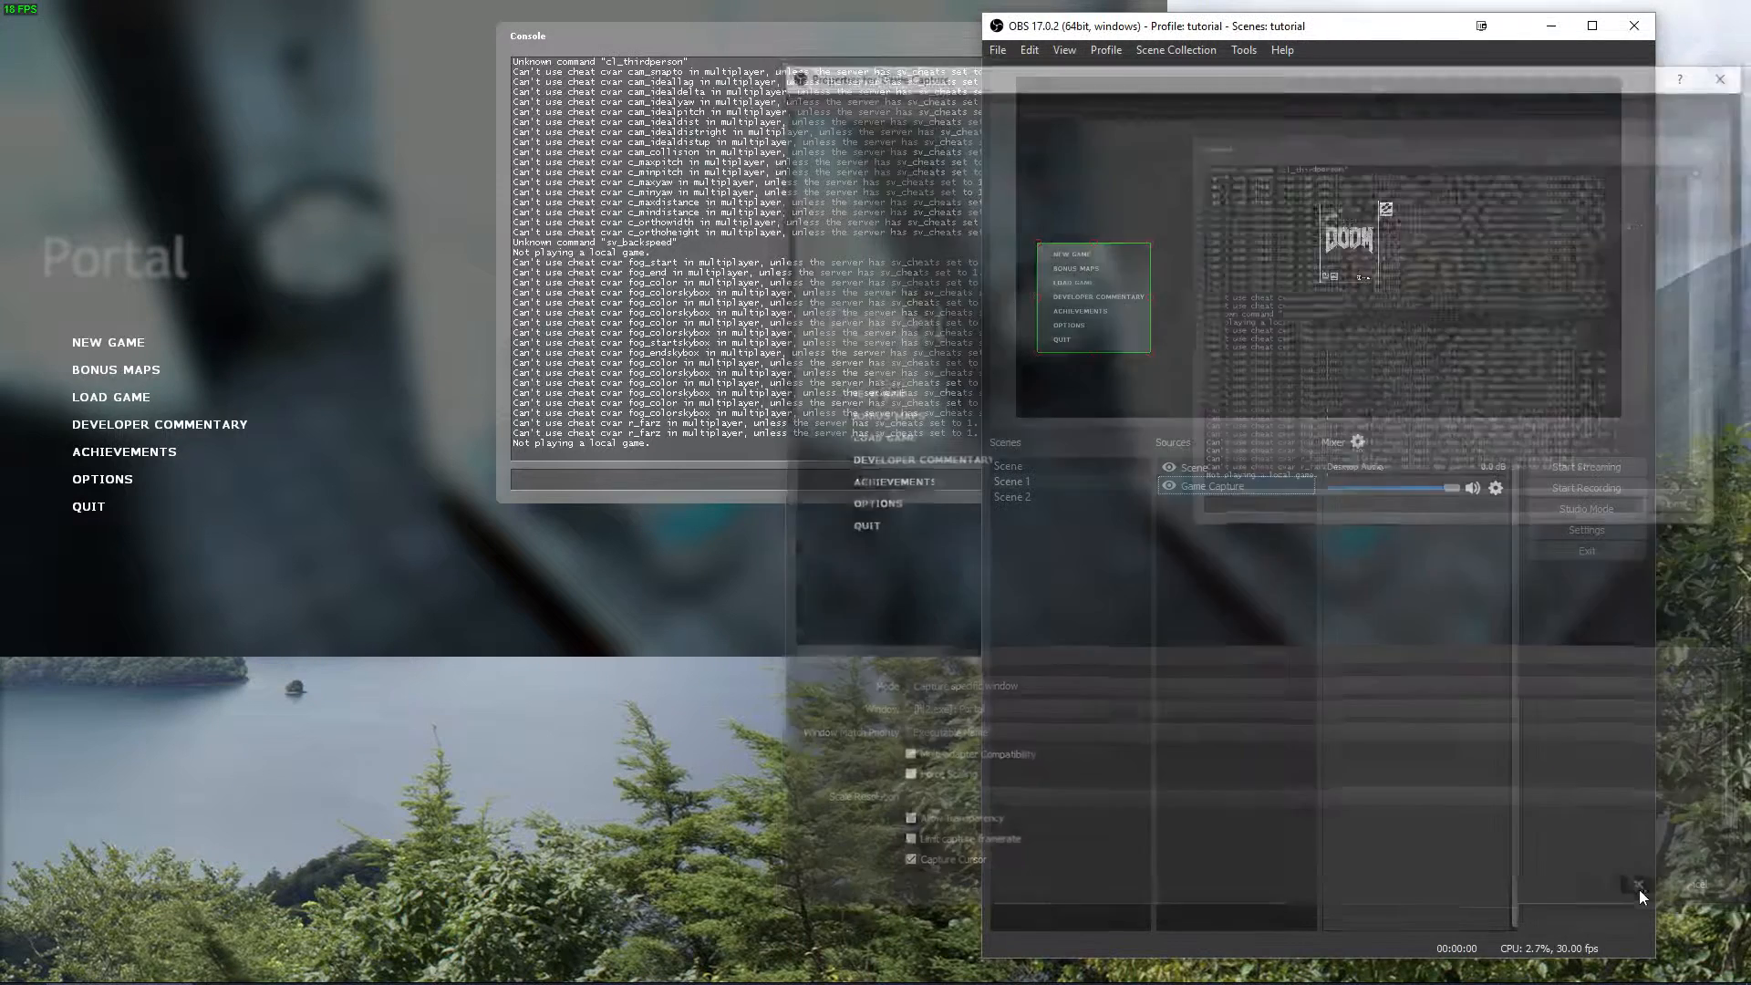
{"action": "right_click", "coordinate": [1206, 547]}
{"action": "mouse_move", "coordinate": [1211, 554]}
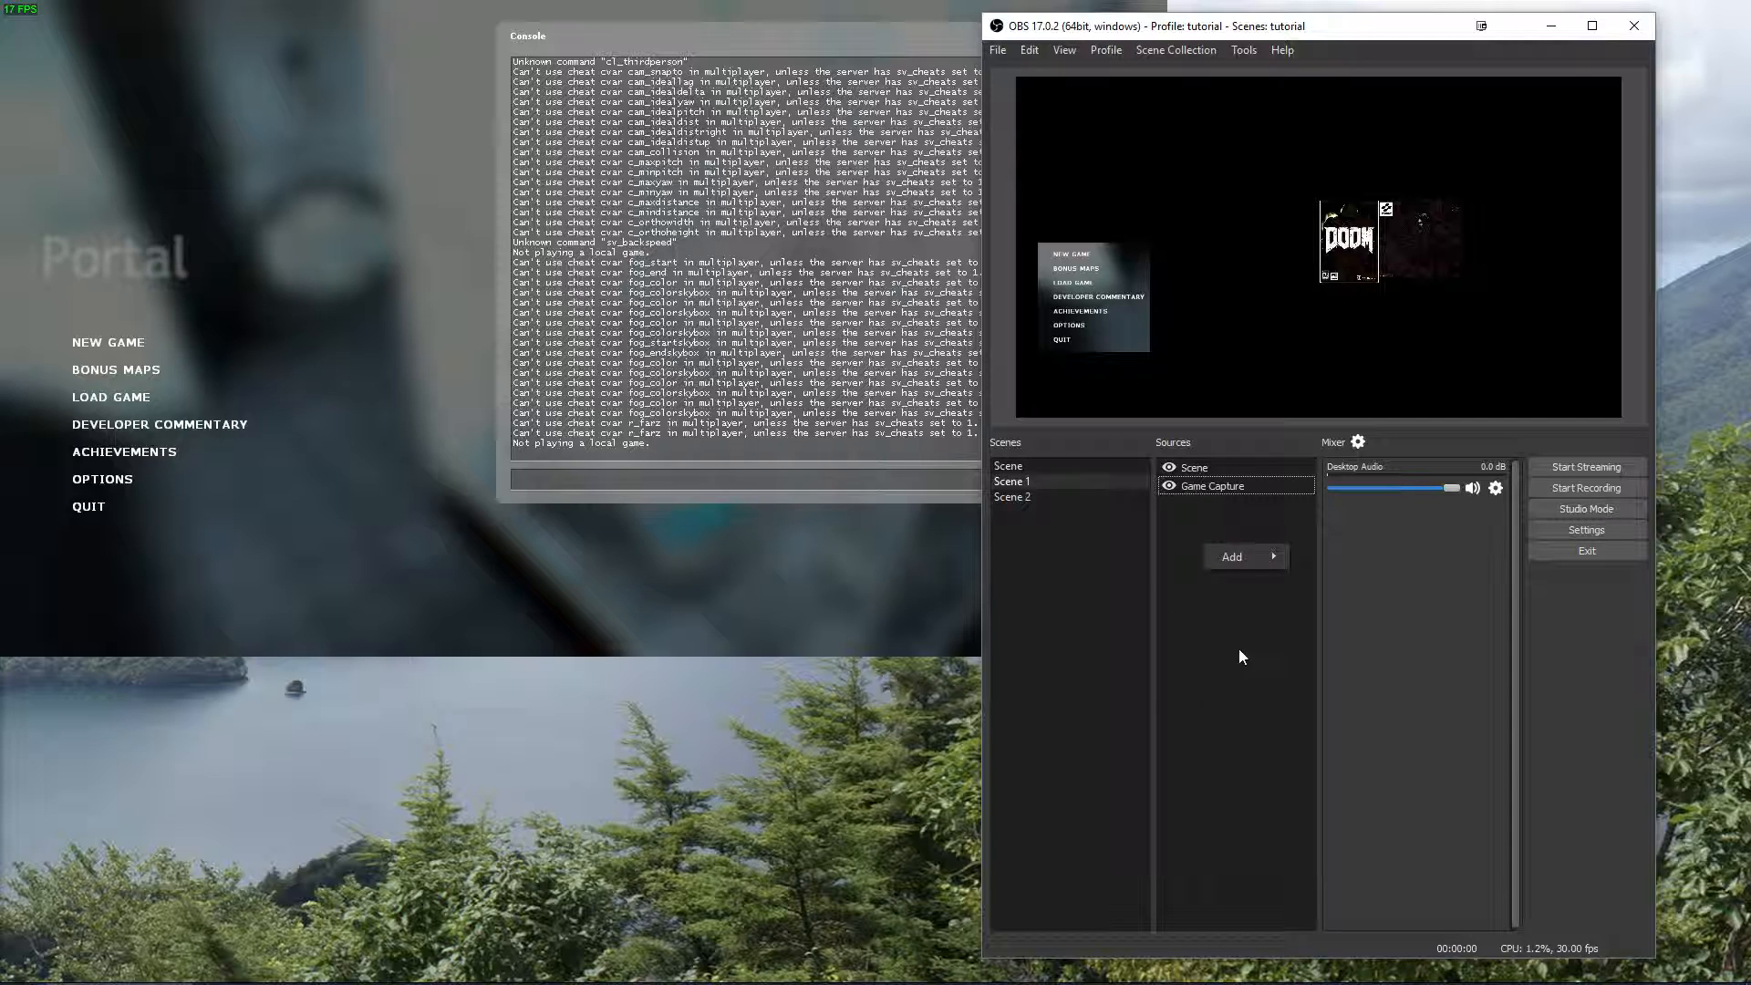
{"action": "left_click", "coordinate": [1202, 629]}
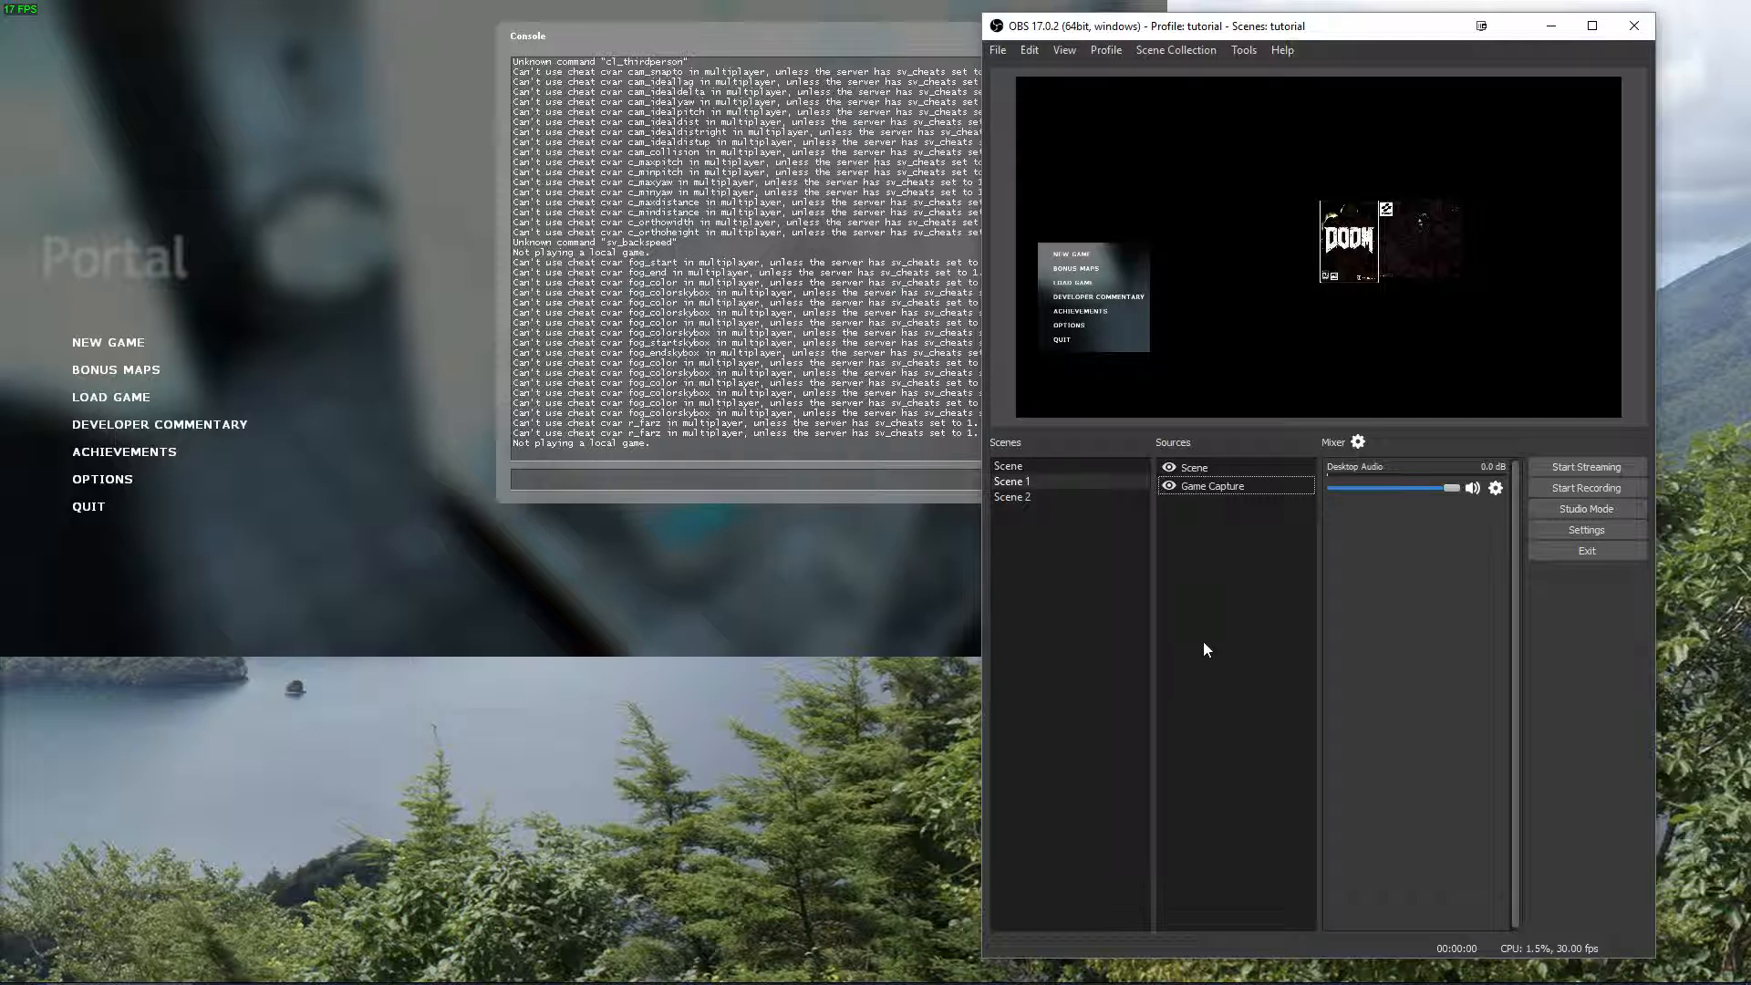
{"action": "right_click", "coordinate": [1203, 643]}
{"action": "mouse_move", "coordinate": [1229, 653]}
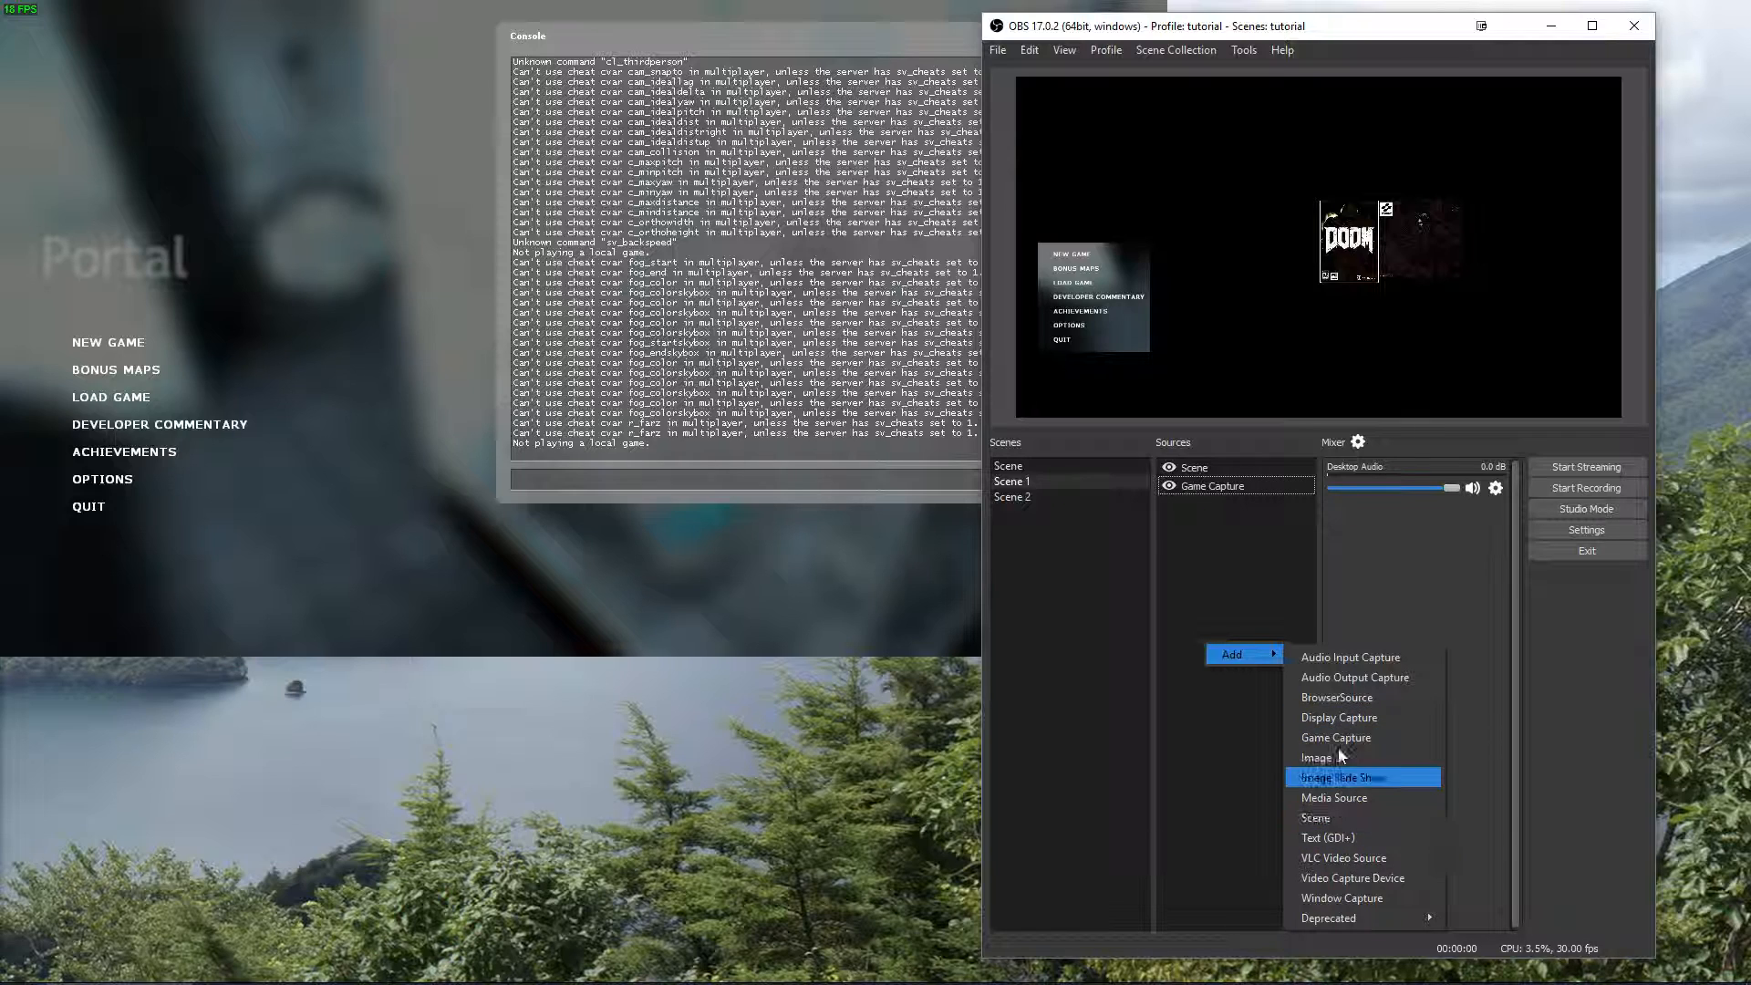
{"action": "left_click", "coordinate": [1240, 697]}
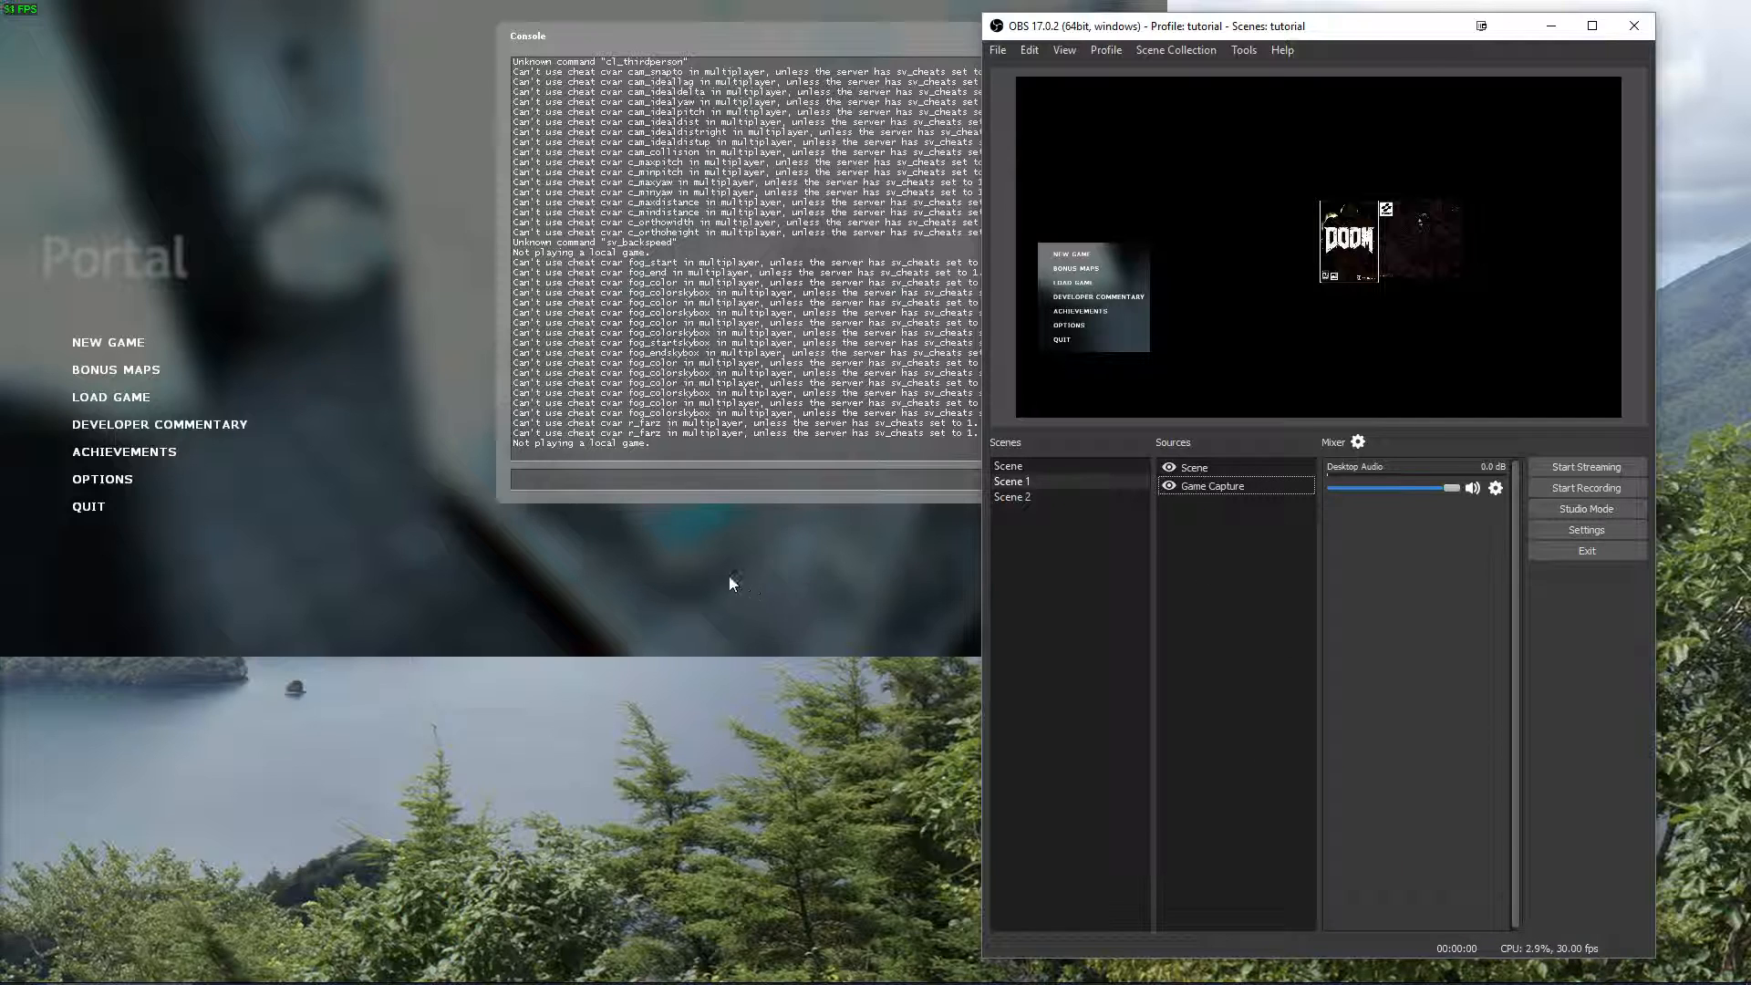